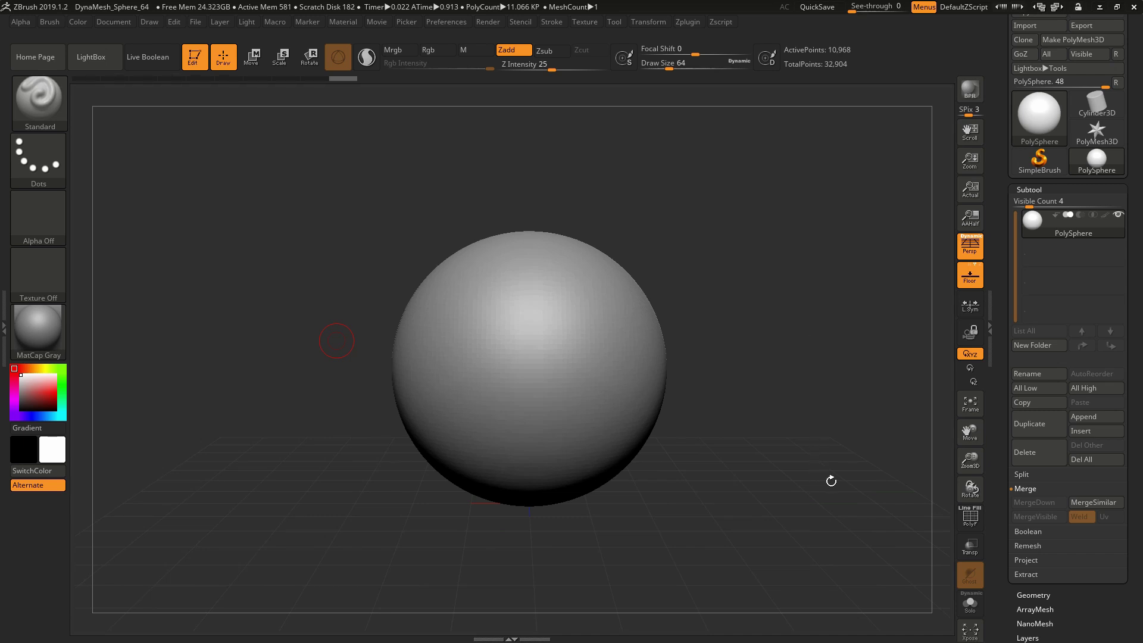
# Step: Choose the Move Topological brush for sculpting the sphere
pyautogui.moveTo(831, 480); pyautogui.dragTo(816, 431)
pyautogui.moveTo(830, 338); pyautogui.dragTo(791, 388)
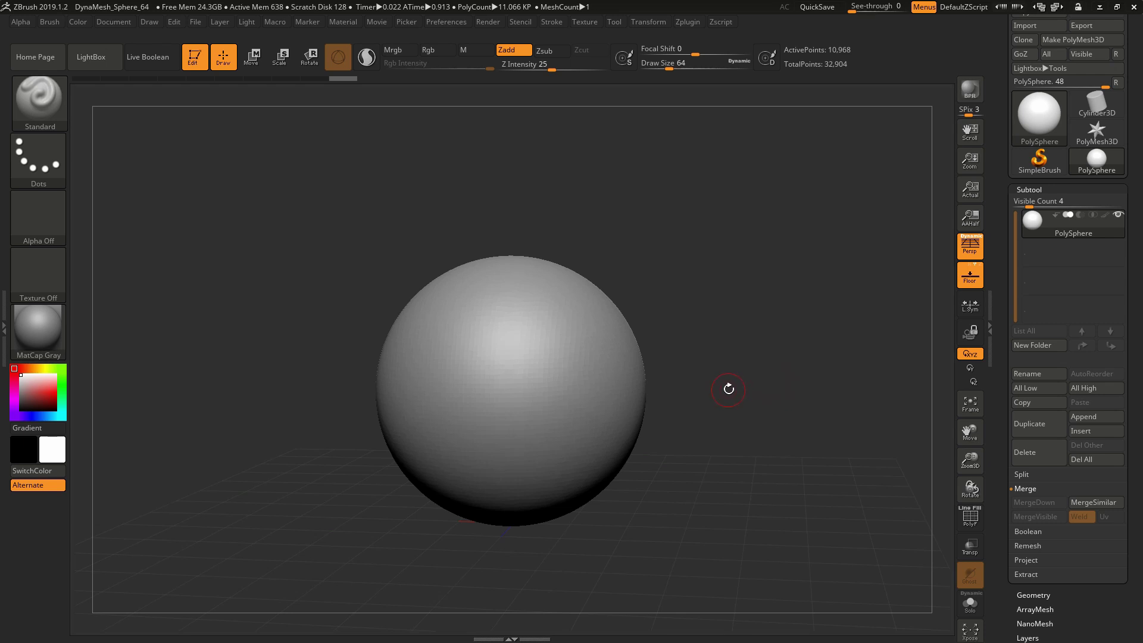
pyautogui.press('b')
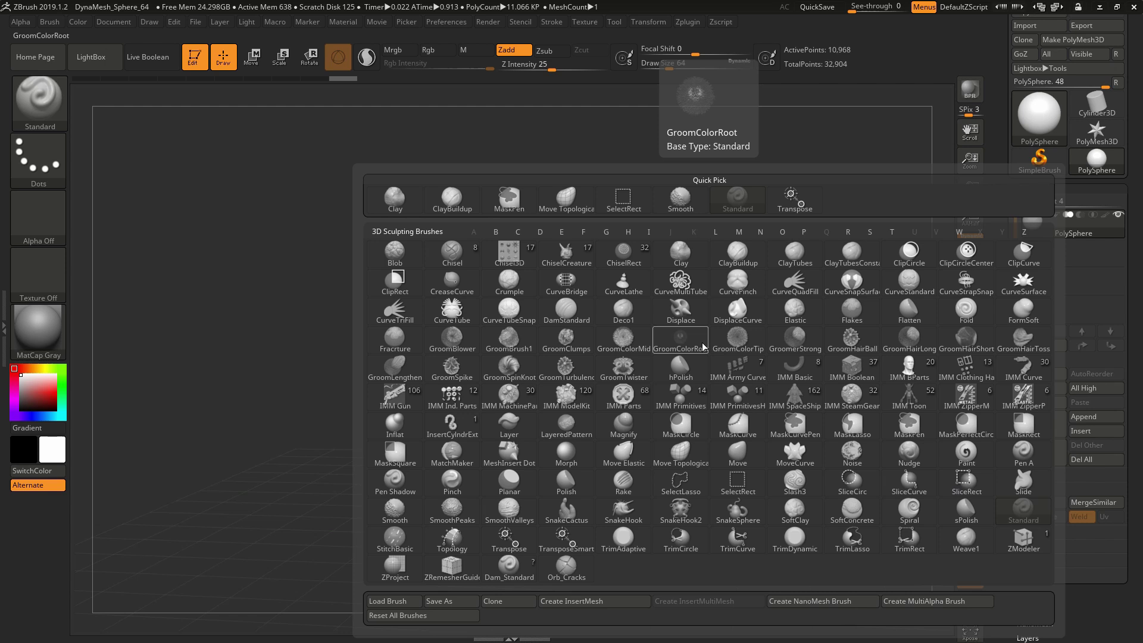
pyautogui.click(682, 454)
# Step: Unhide all hidden parts of the PolySphere mesh and set the draw size to 149
pyautogui.moveTo(729, 288)
pyautogui.keyDown('alt'); pyautogui.mouseDown()
pyautogui.moveTo(770, 319)
pyautogui.moveTo(774, 267)
pyautogui.mouseUp(); pyautogui.keyUp('alt')
pyautogui.keyDown('ctrl'); pyautogui.keyDown('shift'); pyautogui.click(781, 311); pyautogui.keyUp('shift'); pyautogui.keyUp('ctrl')
pyautogui.scroll(2, 765, 294)
pyautogui.press('space')
pyautogui.keyDown('alt'); pyautogui.moveTo(734, 212); pyautogui.dragTo(737, 215); pyautogui.keyUp('alt')
pyautogui.press('space')
pyautogui.moveTo(576, 300); pyautogui.dragTo(586, 300)
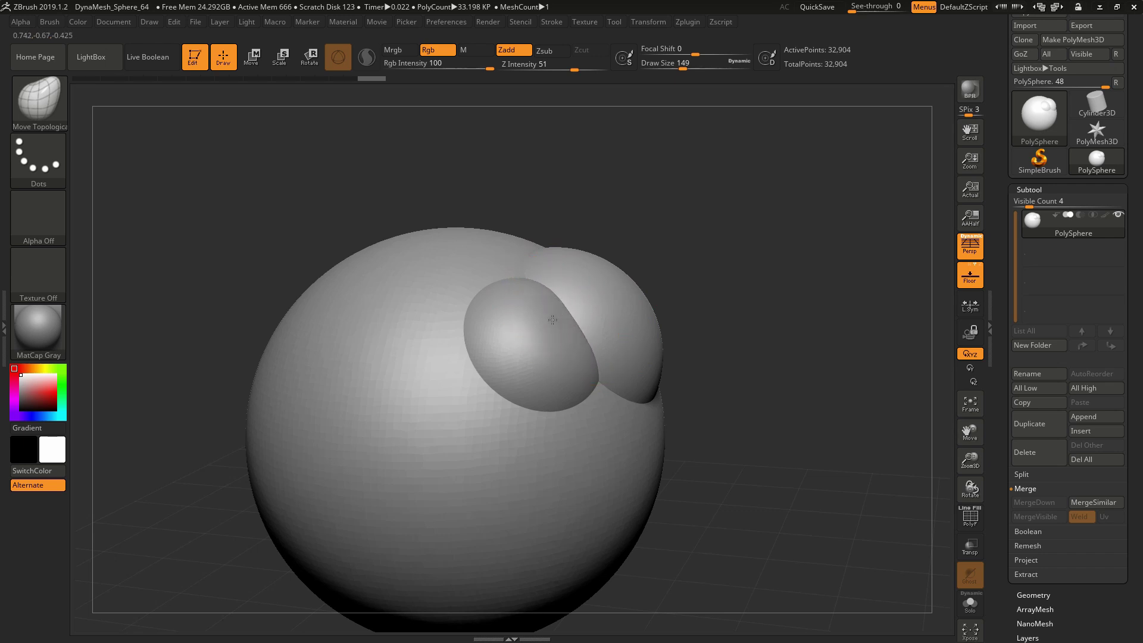
# Step: Turn on the polygroup wireframe display and examine the two small spheres overlapping the large one from several angles
pyautogui.hotkey('shift', 'f')
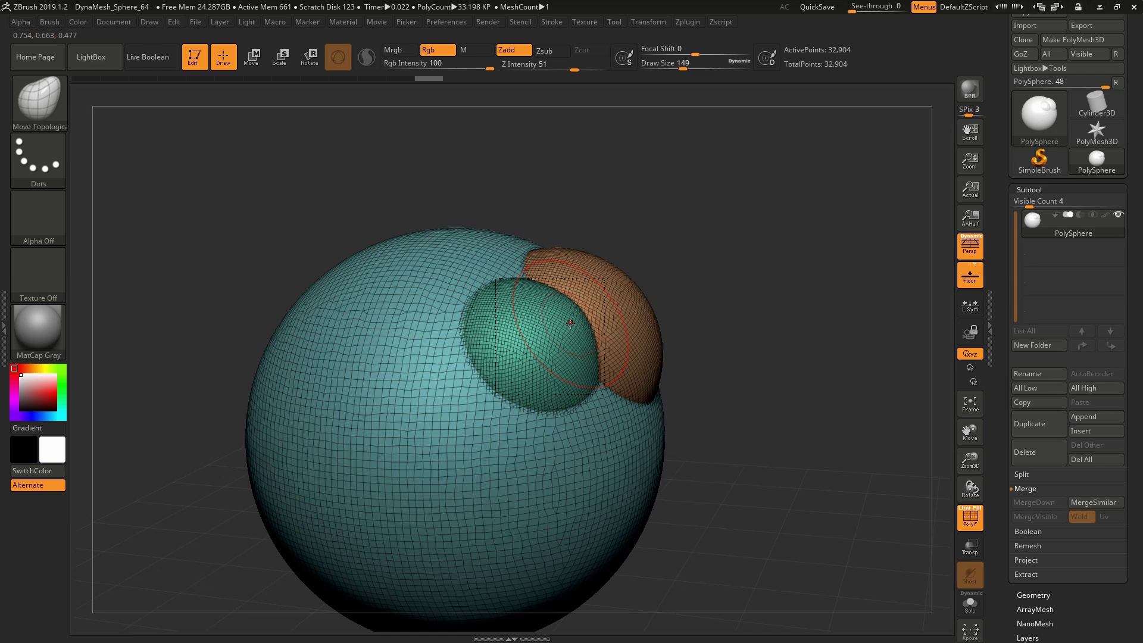
pyautogui.moveTo(726, 269); pyautogui.dragTo(610, 288)
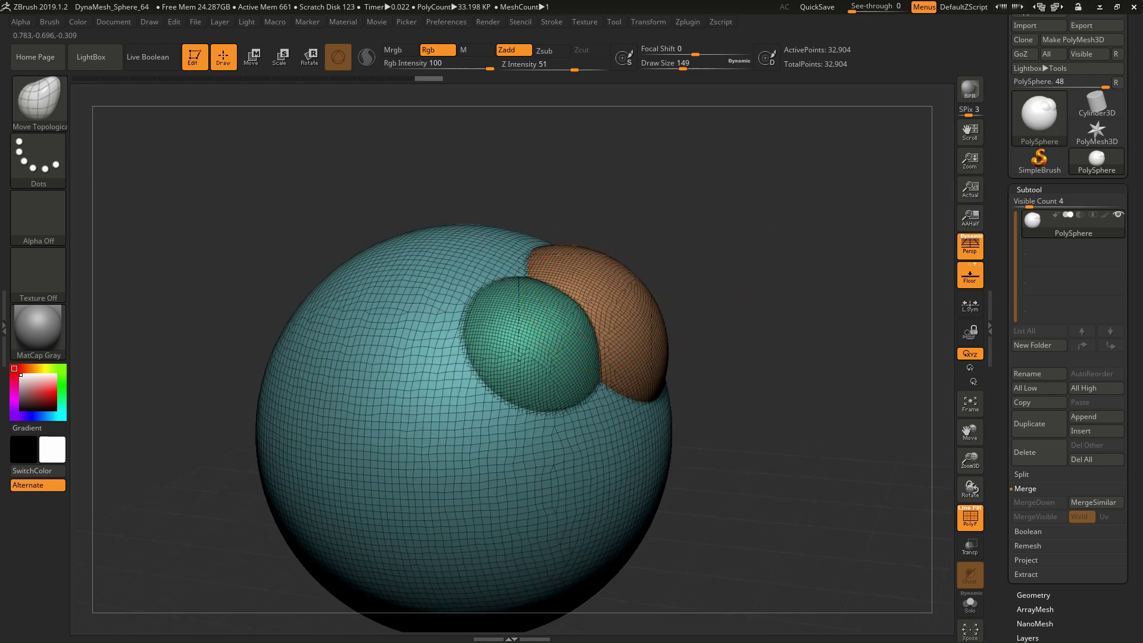
pyautogui.moveTo(747, 272); pyautogui.dragTo(644, 285)
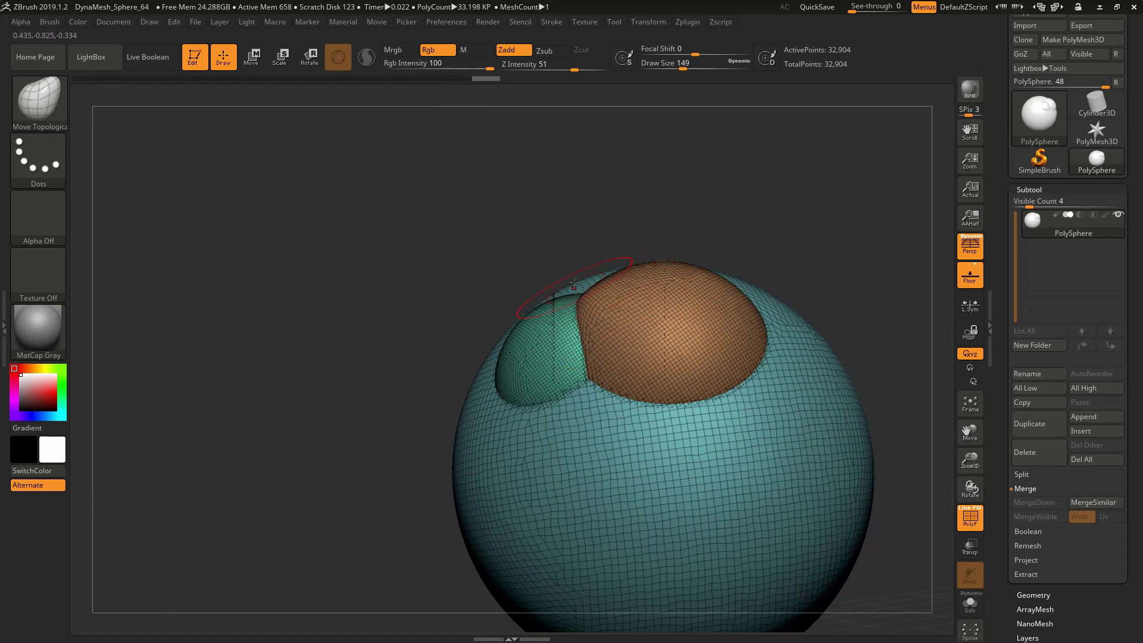
pyautogui.press('ctrl')
pyautogui.moveTo(594, 225)
pyautogui.mouseDown()
pyautogui.moveTo(625, 171)
pyautogui.moveTo(594, 268)
pyautogui.mouseUp()
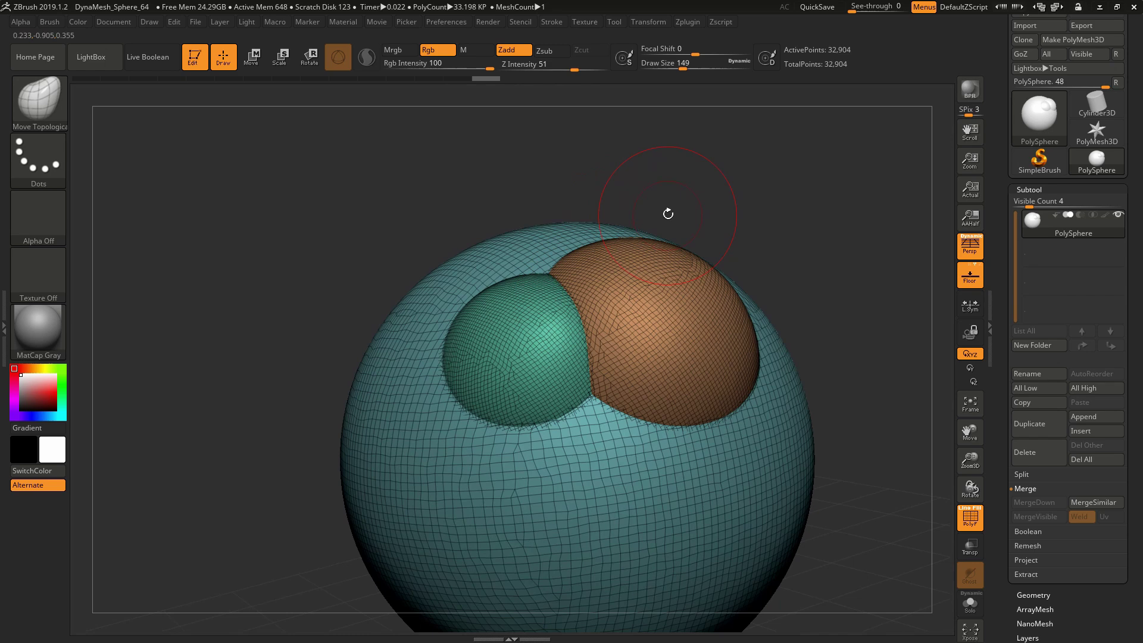
pyautogui.moveTo(666, 192); pyautogui.dragTo(558, 317)
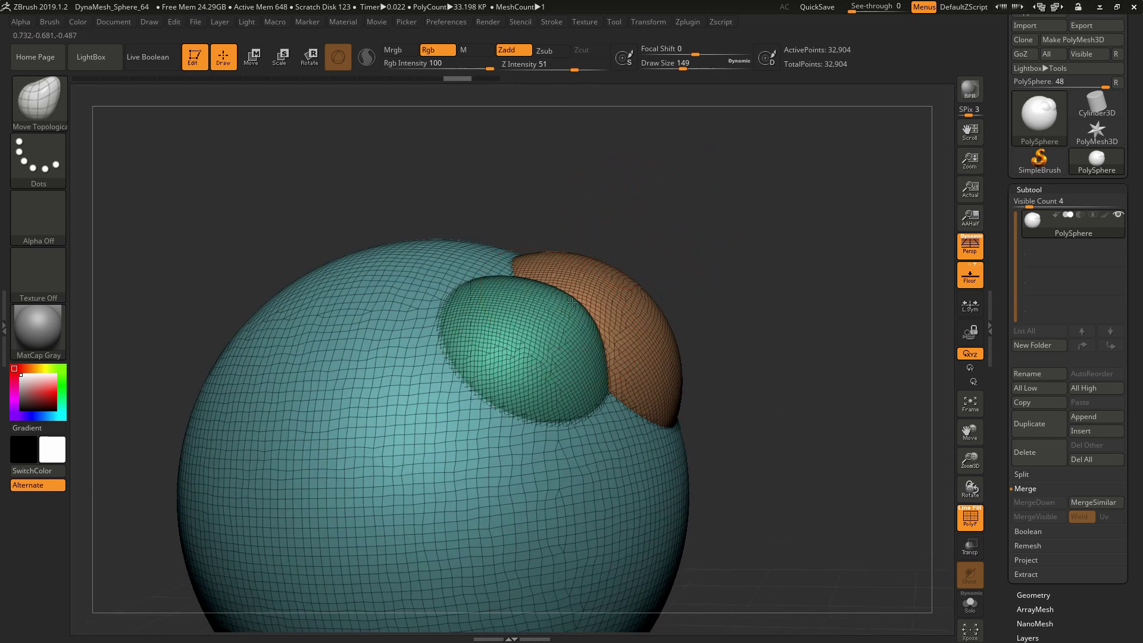
pyautogui.moveTo(701, 231); pyautogui.dragTo(691, 249)
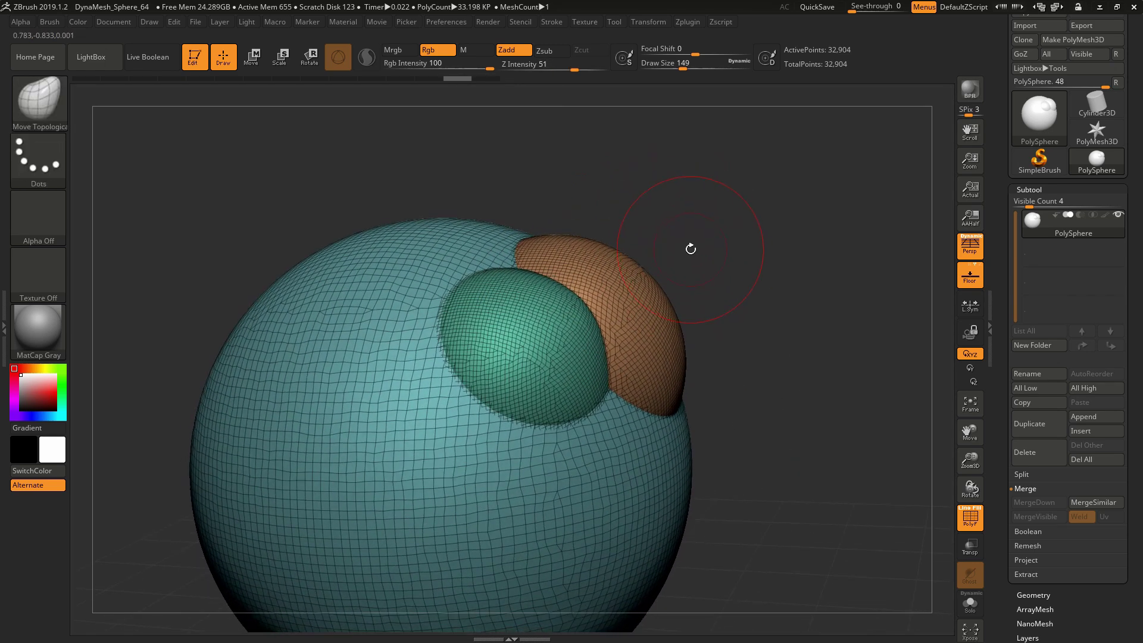
# Step: Switch to the Move brush, try pulling the surface where the small spheres meet, and undo the pull
pyautogui.hotkey('ctrl', 'z')
pyautogui.press('b')
pyautogui.press('m')
pyautogui.press('v')
pyautogui.press('b')
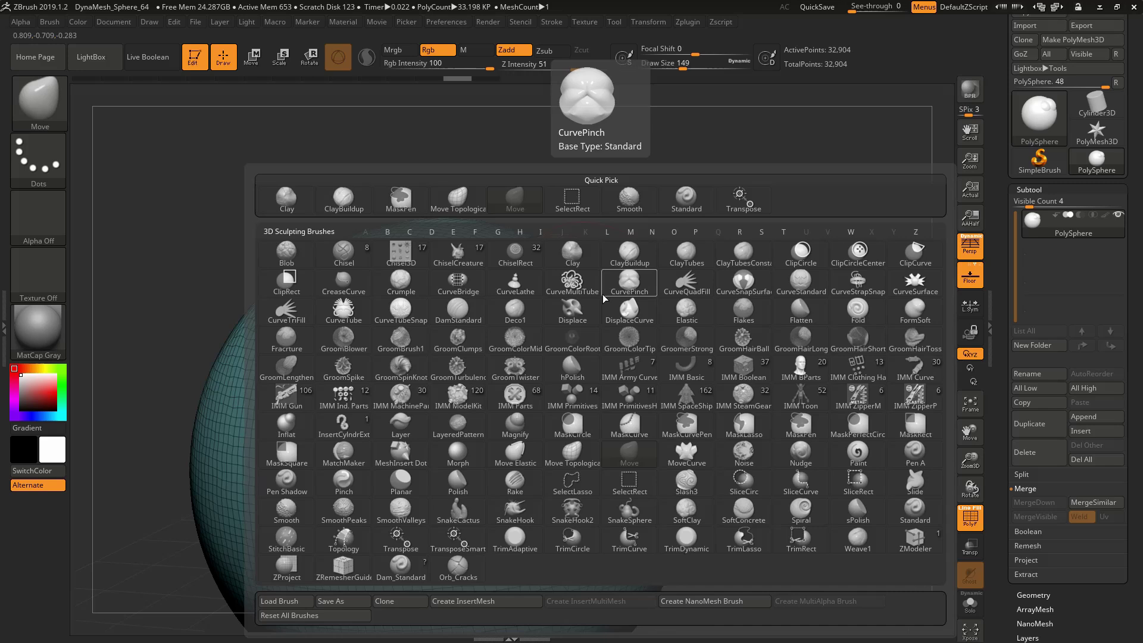
pyautogui.click(632, 439)
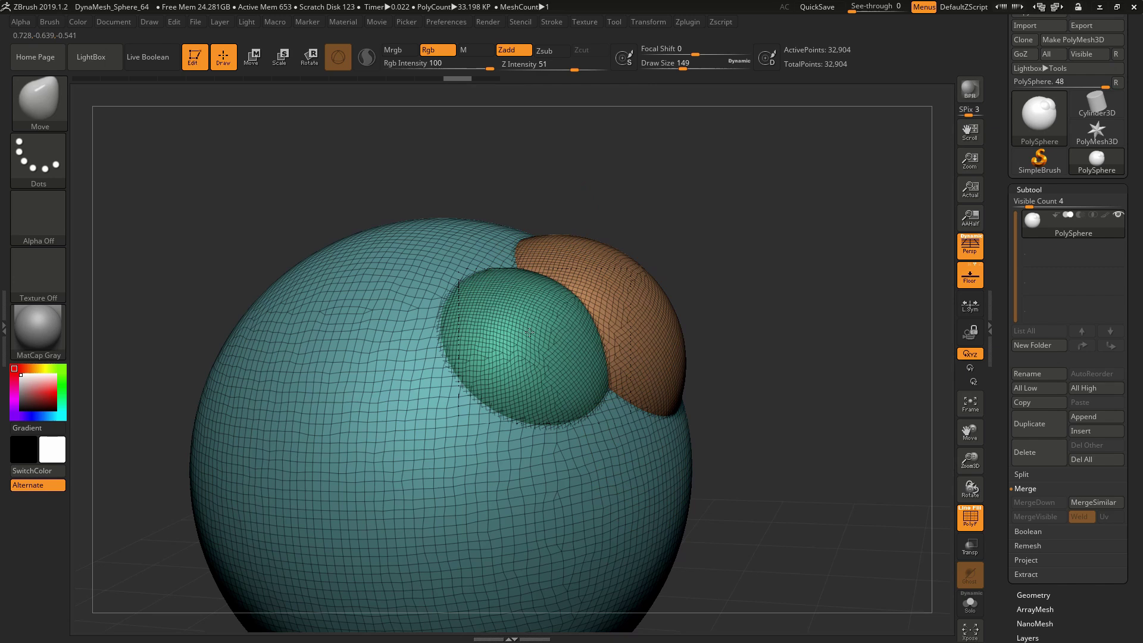
pyautogui.hotkey('ctrl', 'z')
pyautogui.moveTo(564, 321); pyautogui.dragTo(612, 310)
pyautogui.hotkey('ctrl', 'z')
pyautogui.moveTo(706, 329)
pyautogui.keyDown('alt'); pyautogui.mouseDown()
pyautogui.moveTo(716, 316)
pyautogui.moveTo(654, 312)
pyautogui.mouseUp(); pyautogui.keyUp('alt')
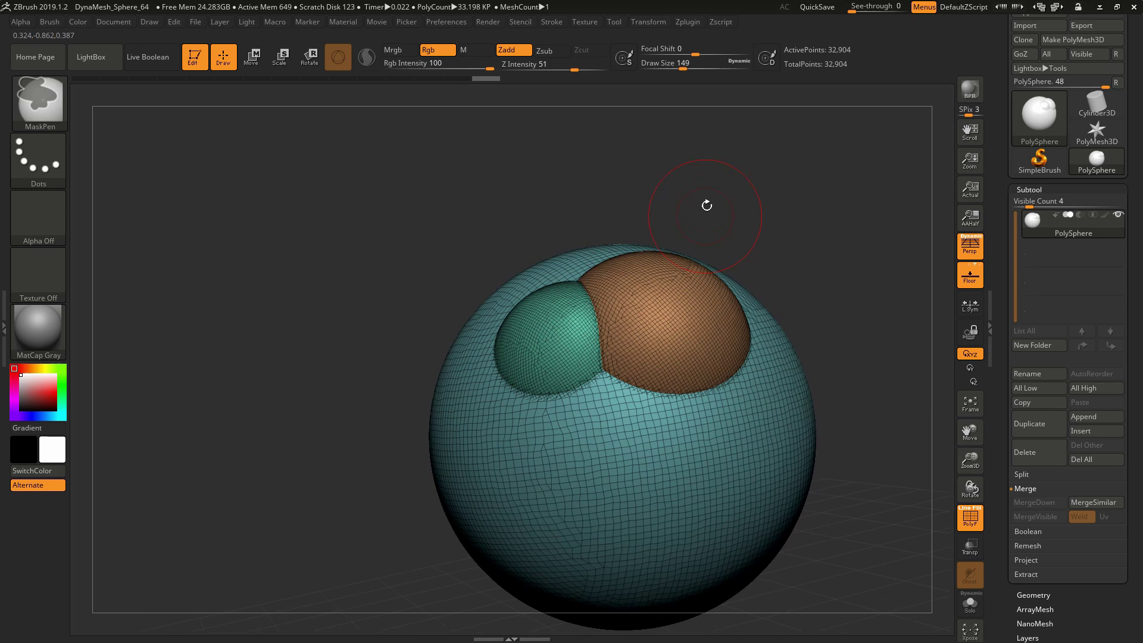
# Step: Switch back to the Move Topological brush for moving the small spheres independently of the large one
pyautogui.moveTo(723, 180); pyautogui.dragTo(800, 189)
pyautogui.press('b')
pyautogui.press('m')
pyautogui.press('t')
pyautogui.moveTo(749, 225); pyautogui.dragTo(730, 233)
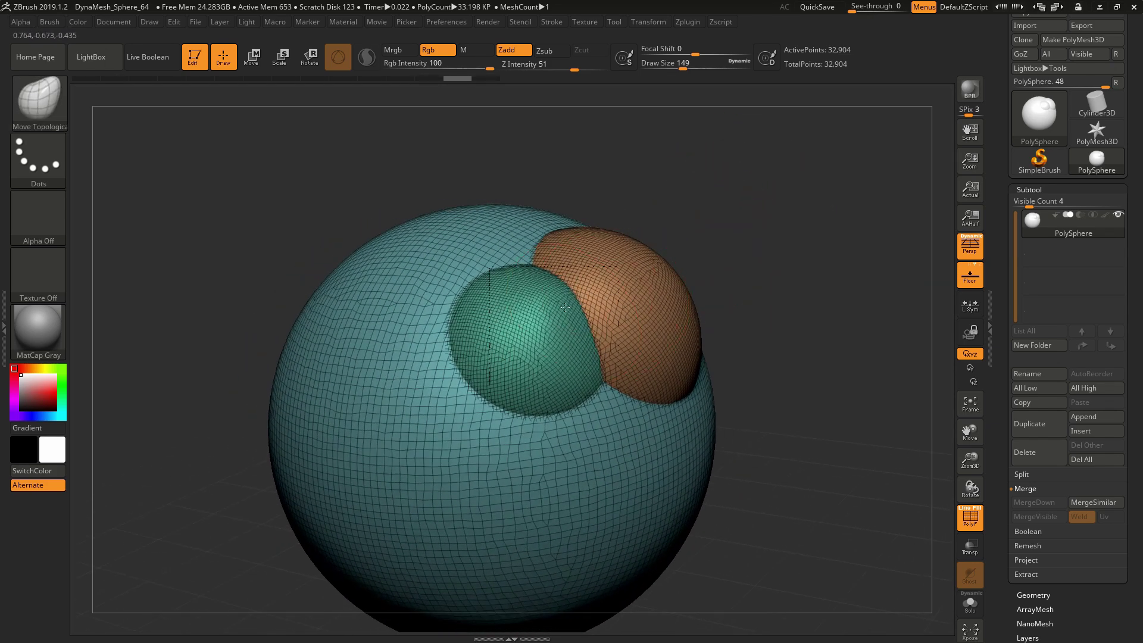
pyautogui.press('ctrl')
pyautogui.keyDown('alt'); pyautogui.moveTo(770, 280); pyautogui.dragTo(765, 255); pyautogui.keyUp('alt')
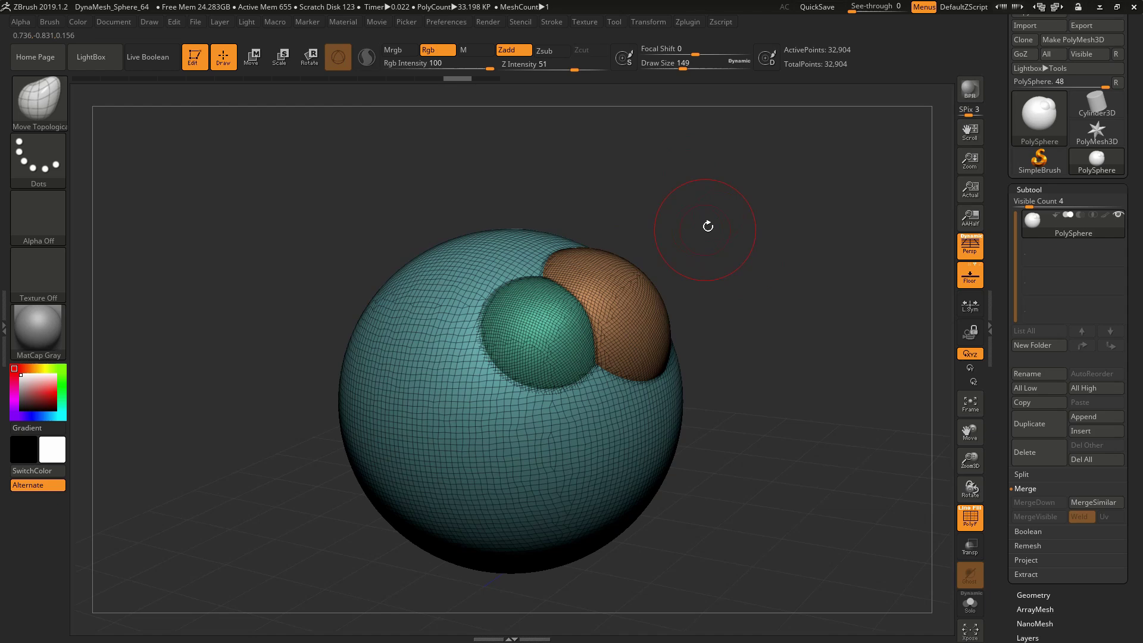
# Step: Hide the two small spheres so only the large sphere stays visible, and turn off the polygroup wireframe display
pyautogui.moveTo(707, 225); pyautogui.dragTo(660, 291)
pyautogui.keyDown('ctrl'); pyautogui.keyDown('shift'); pyautogui.click(649, 313); pyautogui.keyUp('shift'); pyautogui.keyUp('ctrl')
pyautogui.keyDown('ctrl'); pyautogui.keyDown('shift'); pyautogui.click(627, 325); pyautogui.keyUp('shift'); pyautogui.keyUp('ctrl')
pyautogui.keyDown('ctrl'); pyautogui.keyDown('shift'); pyautogui.click(581, 331); pyautogui.keyUp('shift'); pyautogui.keyUp('ctrl')
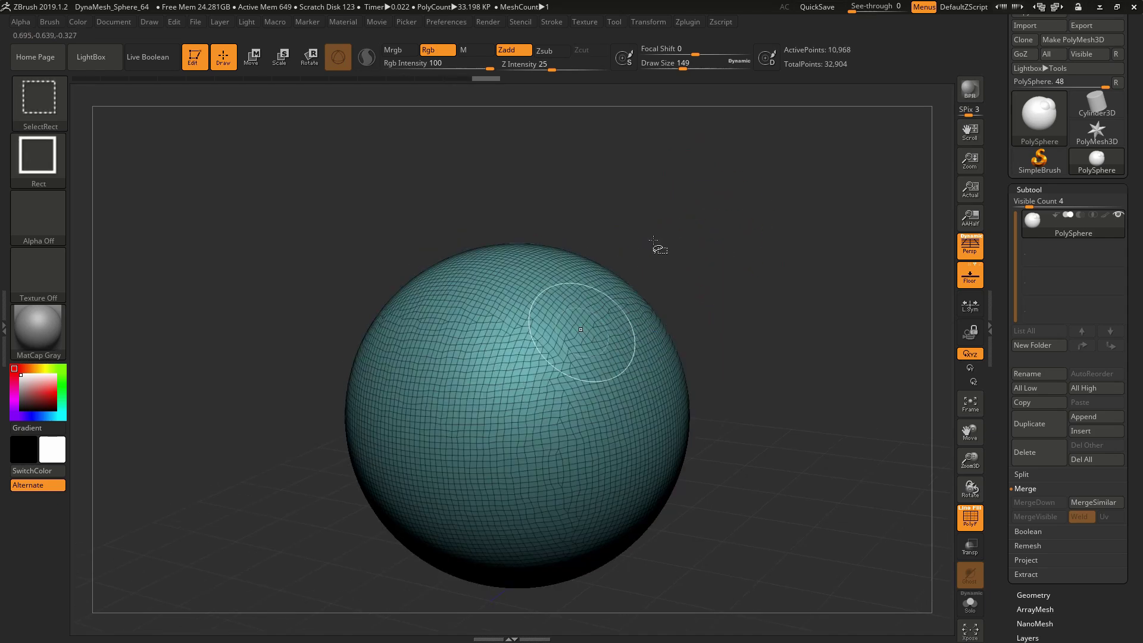
pyautogui.keyDown('shift'); pyautogui.moveTo(701, 256); pyautogui.dragTo(718, 245); pyautogui.keyUp('shift')
pyautogui.hotkey('shift', 'f')
pyautogui.keyDown('alt'); pyautogui.moveTo(592, 273); pyautogui.dragTo(722, 225); pyautogui.keyUp('alt')
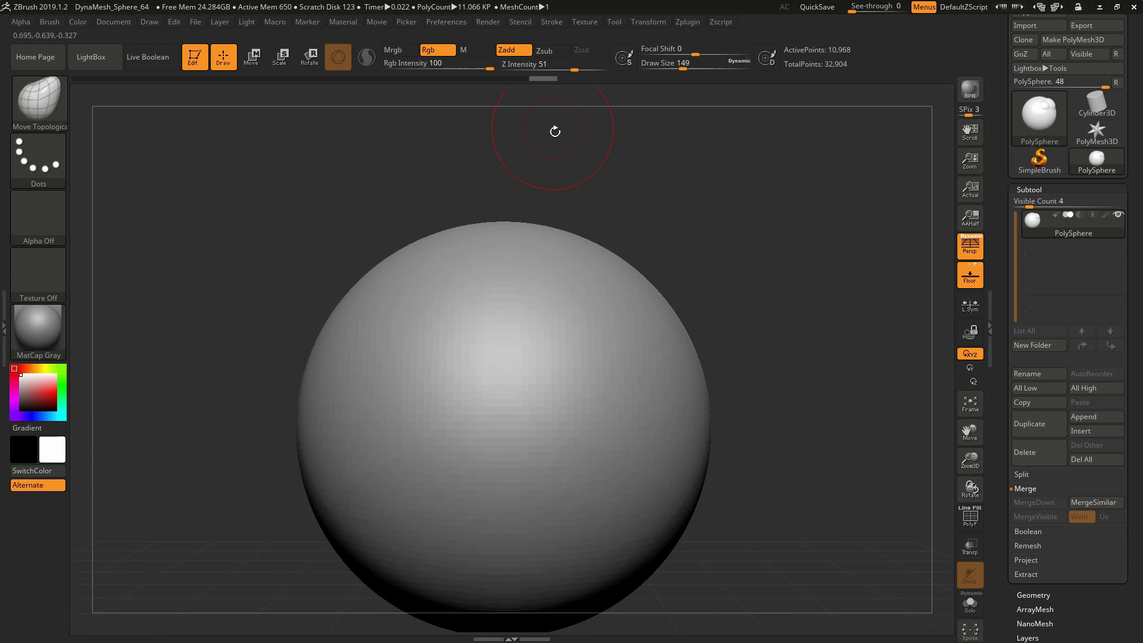
# Step: Switch to the Standard brush at draw size 97, try a curved stroke on the sphere's front, and undo it
pyautogui.press('space')
pyautogui.moveTo(566, 264); pyautogui.dragTo(556, 266)
pyautogui.press('2')
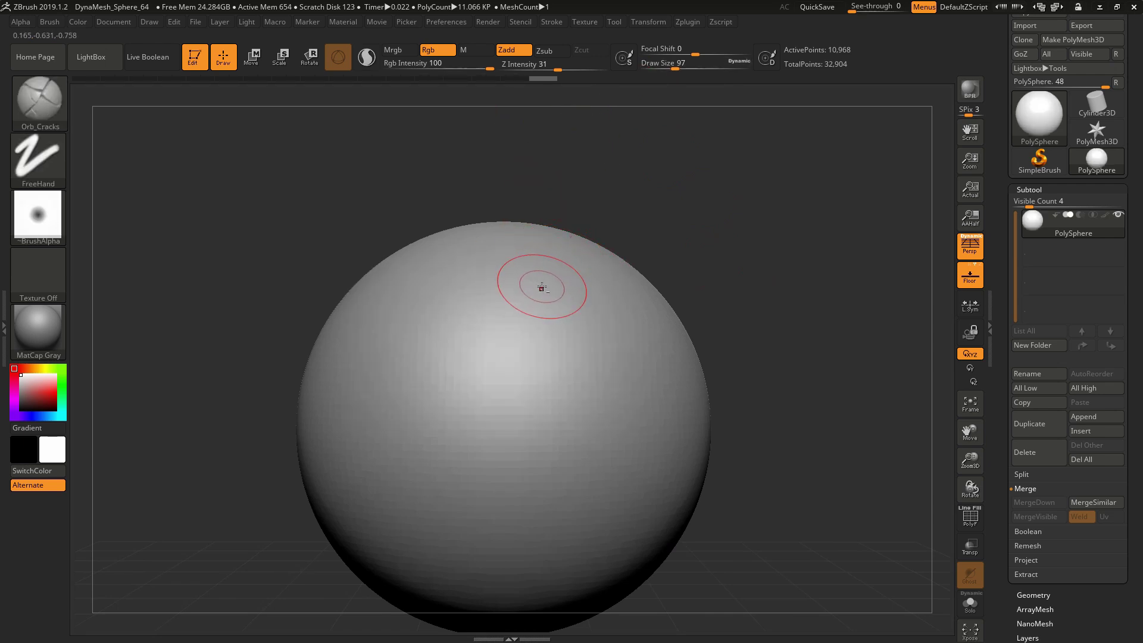
pyautogui.press('3')
pyautogui.moveTo(493, 297)
pyautogui.mouseDown()
pyautogui.moveTo(441, 332)
pyautogui.moveTo(528, 461)
pyautogui.mouseUp()
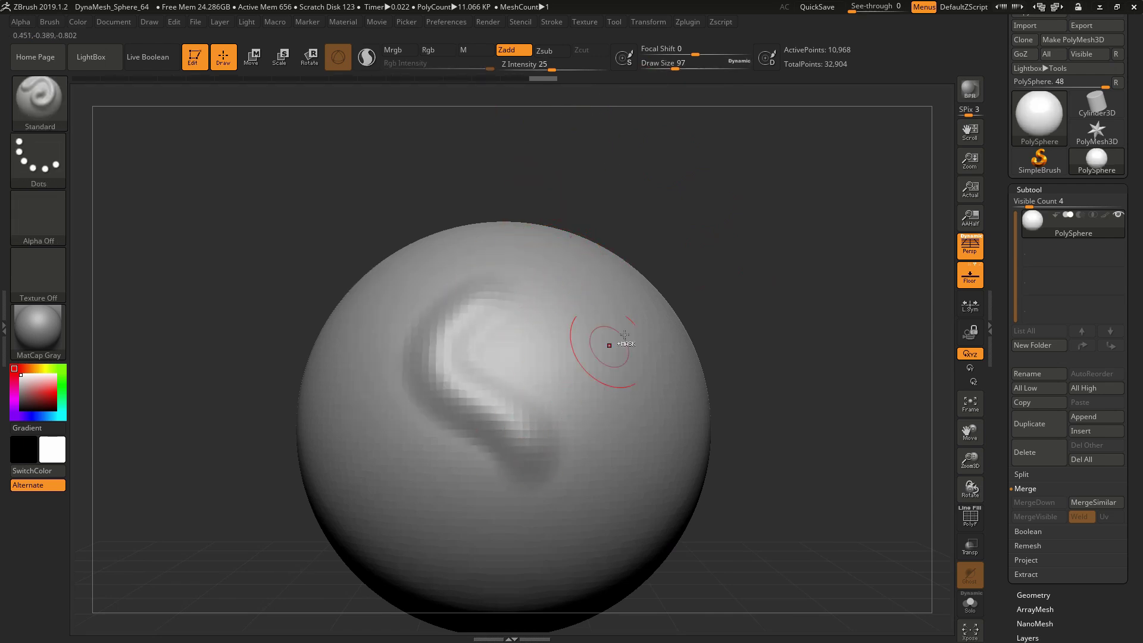
pyautogui.hotkey('ctrl', 'z')
# Step: Set the draw size to 154, try a short vertical Standard stroke on the sphere, and undo it
pyautogui.keyDown('alt'); pyautogui.moveTo(728, 324); pyautogui.dragTo(741, 277); pyautogui.keyUp('alt')
pyautogui.press('space')
pyautogui.moveTo(741, 278); pyautogui.dragTo(685, 273)
pyautogui.press('space')
pyautogui.moveTo(573, 275); pyautogui.dragTo(586, 275)
pyautogui.moveTo(528, 255); pyautogui.dragTo(526, 325)
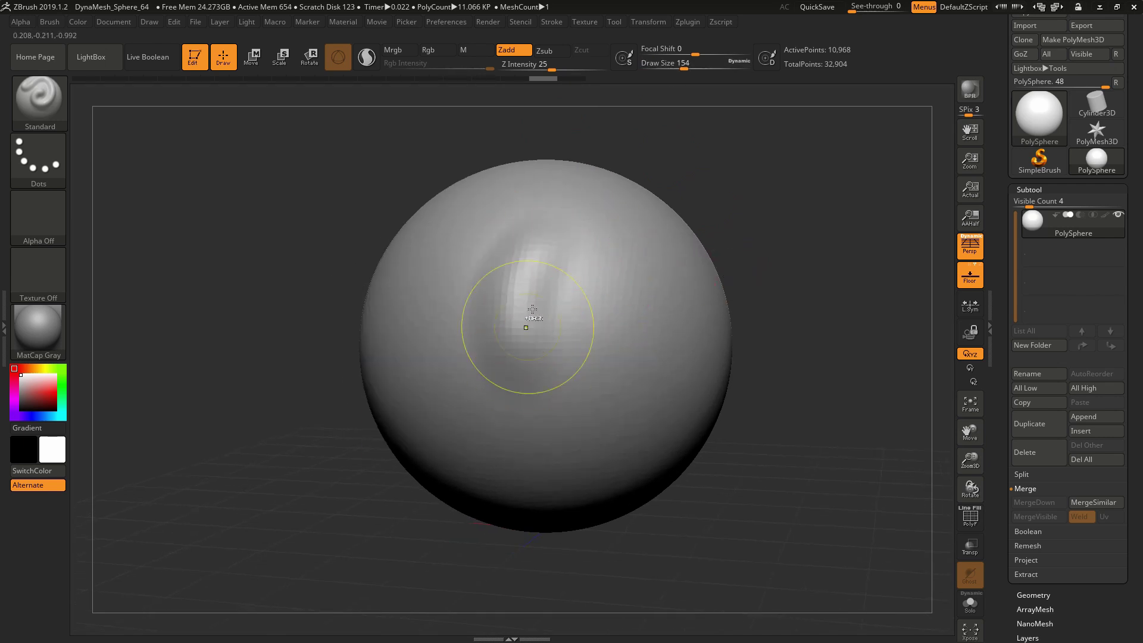
pyautogui.hotkey('ctrl', 'z')
# Step: Sculpt vertical ridges side by side on the sphere with the Standard brush, raising the draw size to 192
pyautogui.moveTo(505, 271)
pyautogui.mouseDown()
pyautogui.moveTo(512, 369)
pyautogui.moveTo(551, 242)
pyautogui.moveTo(541, 337)
pyautogui.moveTo(554, 370)
pyautogui.mouseUp()
pyautogui.keyDown('alt'); pyautogui.moveTo(766, 391); pyautogui.dragTo(759, 355); pyautogui.keyUp('alt')
pyautogui.moveTo(760, 356); pyautogui.dragTo(691, 306)
pyautogui.press(']')
pyautogui.moveTo(591, 261); pyautogui.dragTo(570, 337)
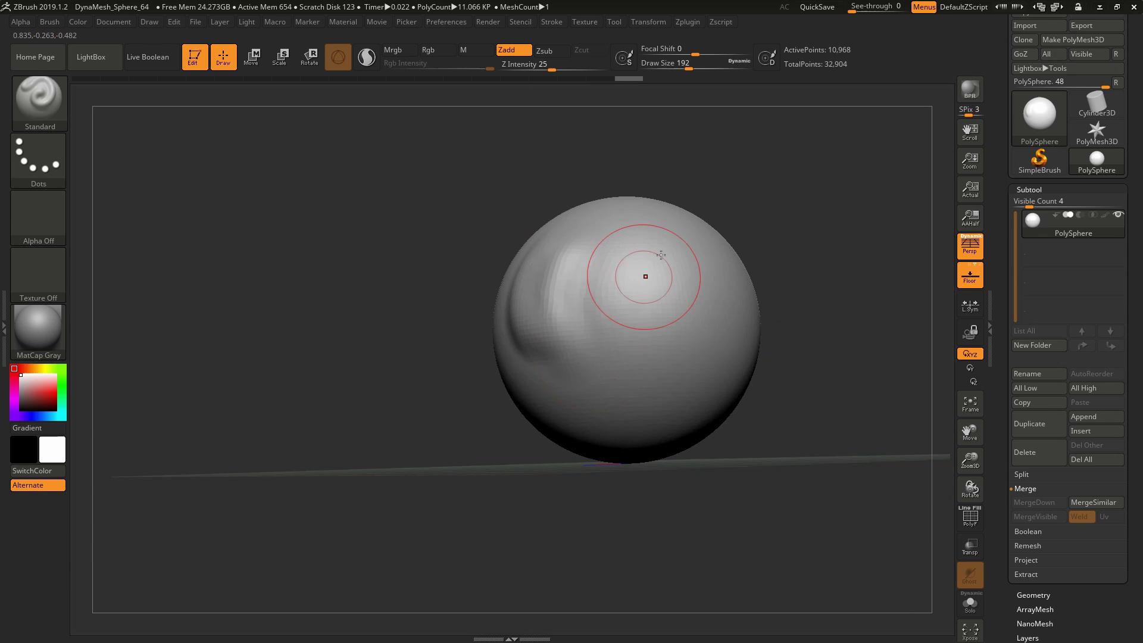
# Step: Undo the second Standard ridge and sculpt it again close beside the first one
pyautogui.moveTo(768, 250); pyautogui.dragTo(827, 289)
pyautogui.hotkey('ctrl', 'z')
pyautogui.moveTo(534, 240); pyautogui.dragTo(550, 340)
pyautogui.moveTo(768, 372)
pyautogui.mouseDown()
pyautogui.moveTo(724, 360)
pyautogui.moveTo(750, 289)
pyautogui.moveTo(720, 274)
pyautogui.mouseUp()
pyautogui.hotkey('ctrl', 'z')
pyautogui.moveTo(528, 265)
pyautogui.mouseDown()
pyautogui.moveTo(504, 301)
pyautogui.moveTo(525, 376)
pyautogui.moveTo(538, 383)
pyautogui.mouseUp()
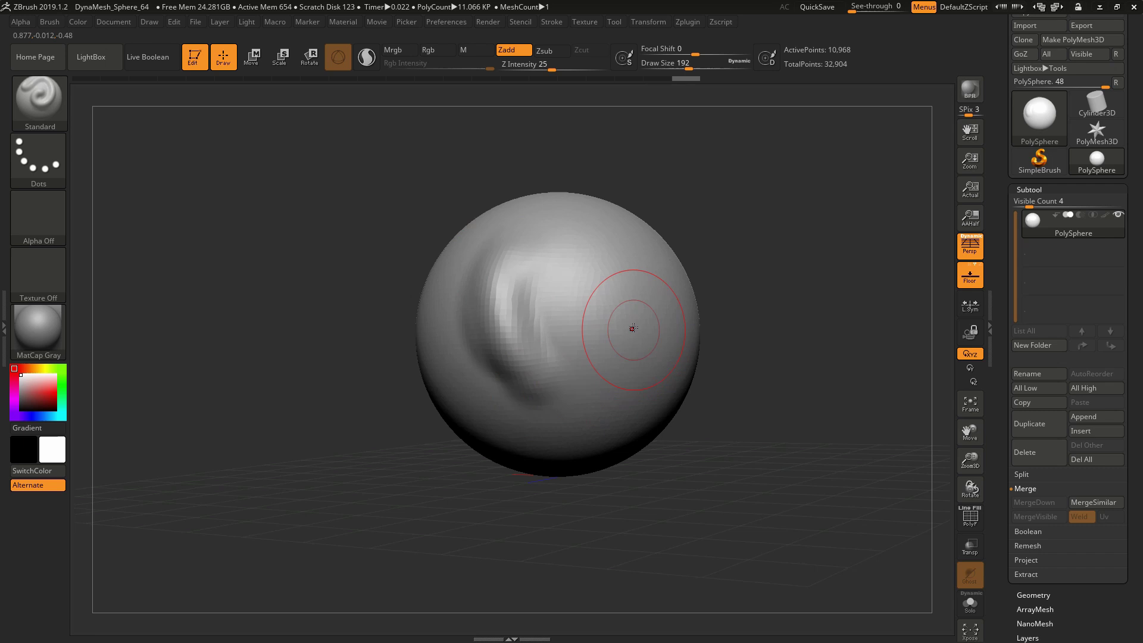
# Step: Select the Inflat brush and try vertical strokes beside the Standard ridges, undoing each one
pyautogui.press('b')
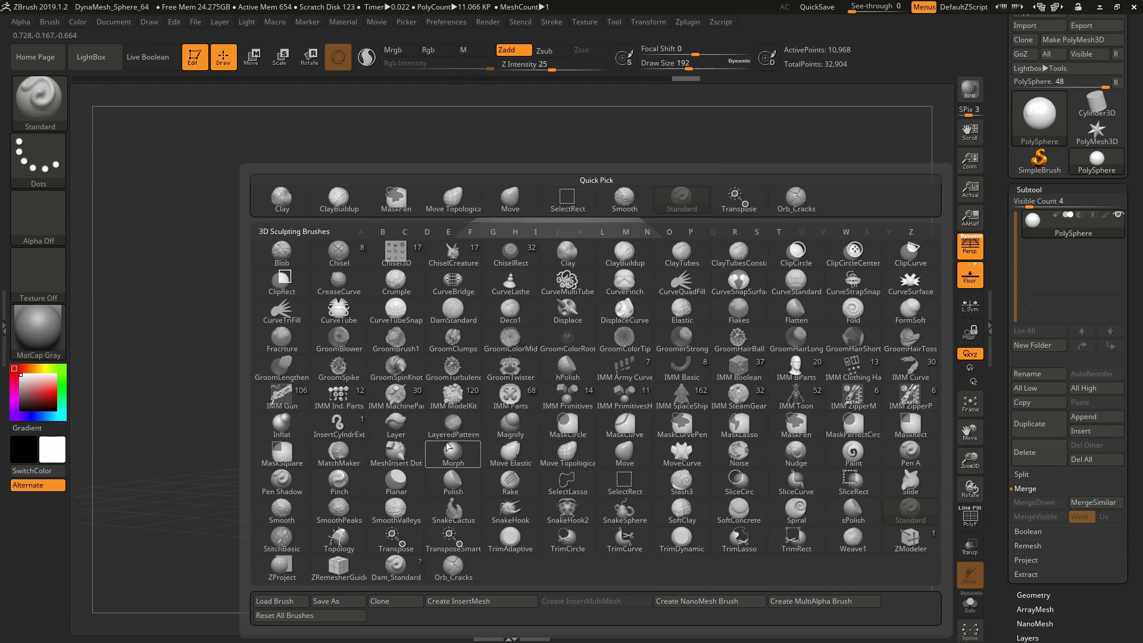
pyautogui.click(281, 426)
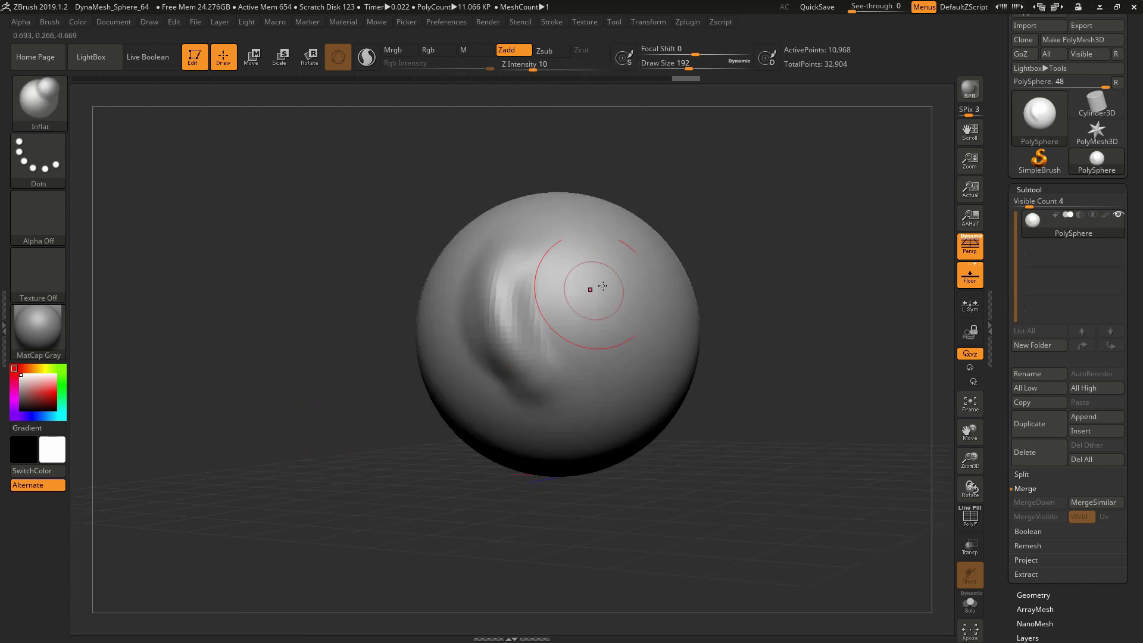
pyautogui.moveTo(598, 274); pyautogui.dragTo(628, 379)
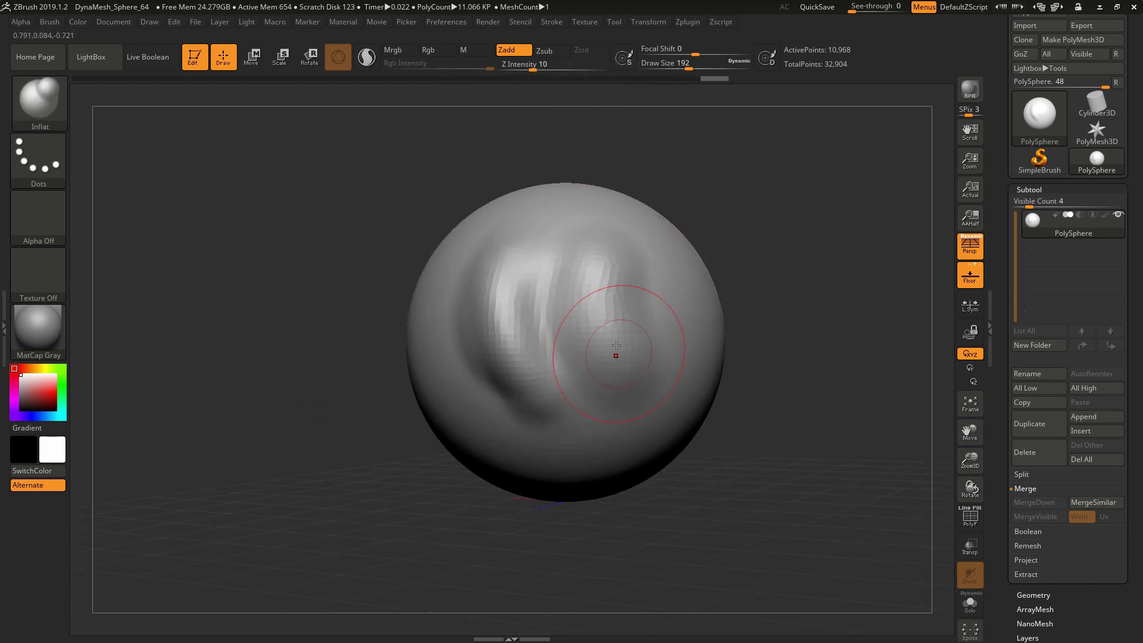
pyautogui.hotkey('ctrl', 'z')
pyautogui.moveTo(602, 253); pyautogui.dragTo(632, 380)
pyautogui.hotkey('ctrl', 'z')
# Step: Sculpt further vertical Inflat ridges on the sphere next to the Standard ridges
pyautogui.moveTo(604, 262)
pyautogui.mouseDown()
pyautogui.moveTo(596, 298)
pyautogui.moveTo(643, 390)
pyautogui.mouseUp()
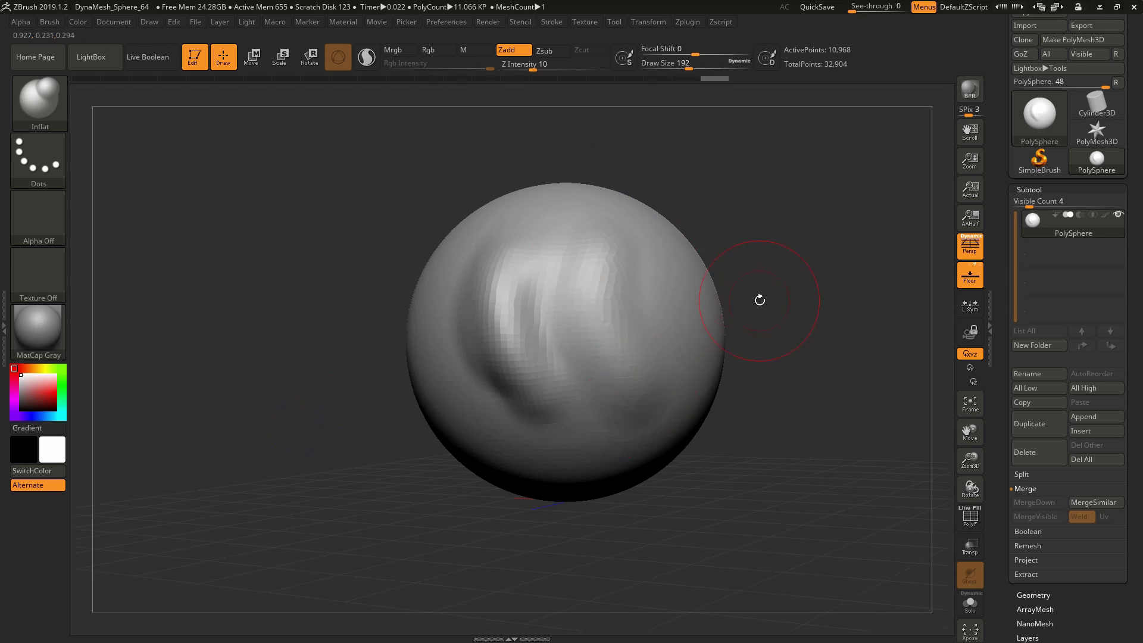
pyautogui.moveTo(759, 300); pyautogui.dragTo(712, 133)
pyautogui.moveTo(778, 331); pyautogui.dragTo(744, 323)
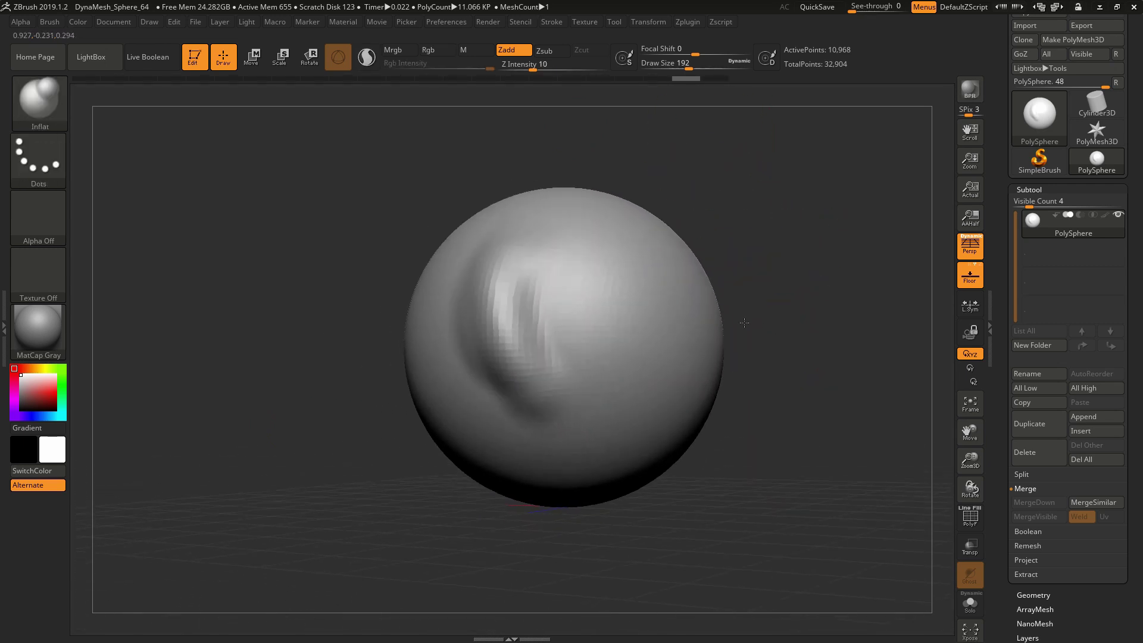
pyautogui.moveTo(600, 265)
pyautogui.mouseDown()
pyautogui.moveTo(607, 350)
pyautogui.moveTo(637, 404)
pyautogui.mouseUp()
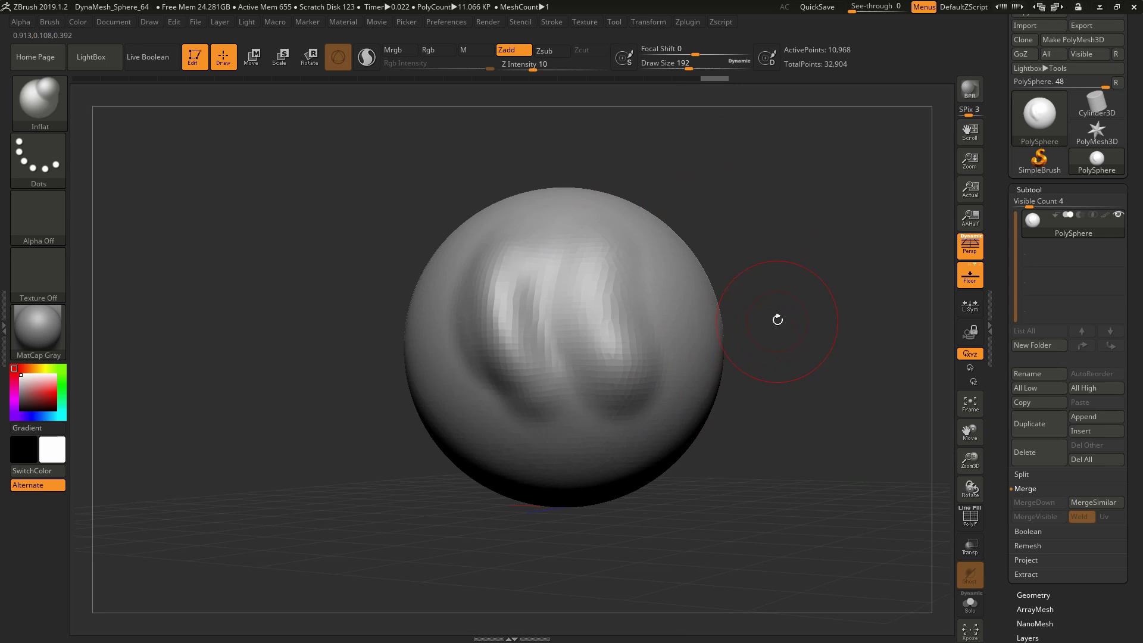
pyautogui.moveTo(778, 320)
pyautogui.mouseDown()
pyautogui.moveTo(655, 275)
pyautogui.moveTo(596, 275)
pyautogui.mouseUp()
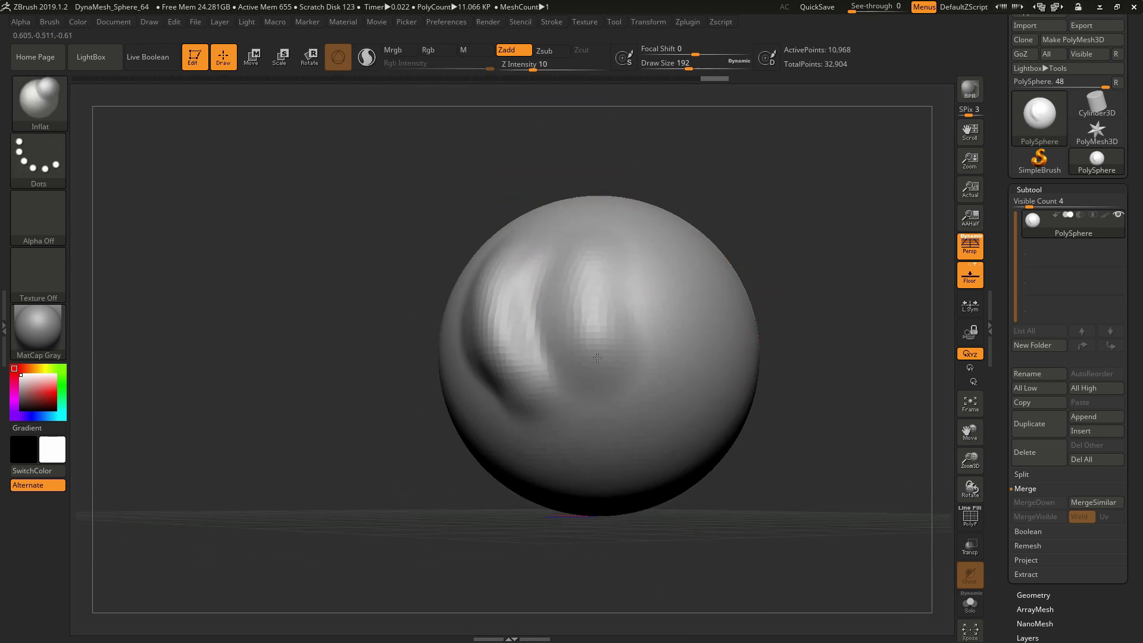
pyautogui.moveTo(827, 227)
pyautogui.mouseDown()
pyautogui.moveTo(811, 230)
pyautogui.moveTo(804, 265)
pyautogui.moveTo(812, 237)
pyautogui.mouseUp()
pyautogui.moveTo(647, 337)
pyautogui.mouseDown()
pyautogui.moveTo(649, 357)
pyautogui.moveTo(645, 260)
pyautogui.moveTo(632, 319)
pyautogui.moveTo(651, 366)
pyautogui.mouseUp()
pyautogui.hotkey('ctrl', 'z')
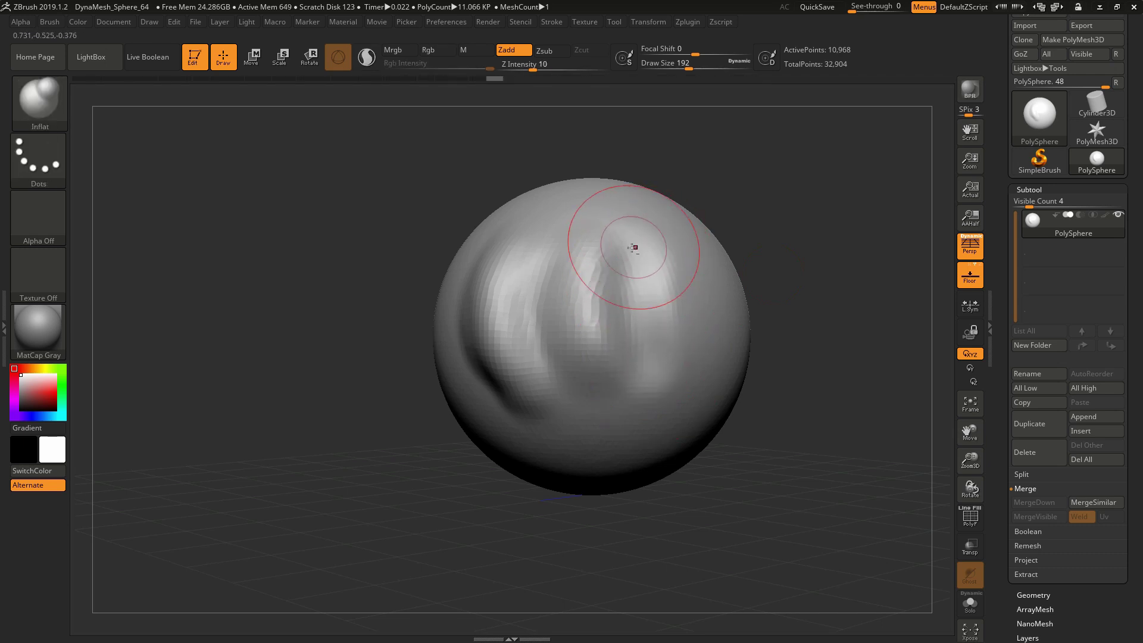
# Step: Undo all the Inflat and Standard brush strokes on the sphere
pyautogui.hotkey('ctrl', 'z')
pyautogui.hotkey('ctrl', 'z')
pyautogui.hotkey('ctrl', 'z')
pyautogui.hotkey('ctrl', 'z')
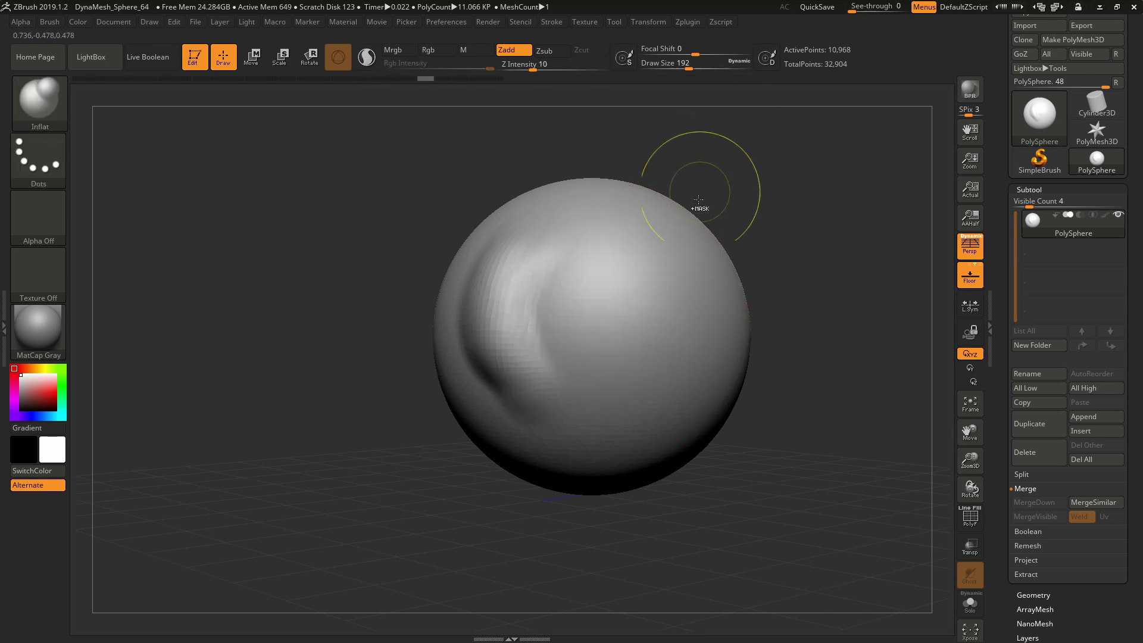
pyautogui.hotkey('ctrl', 'z')
pyautogui.hotkey('ctrl', 'z')
pyautogui.hotkey('ctrl', 'z')
pyautogui.moveTo(748, 222); pyautogui.dragTo(767, 220)
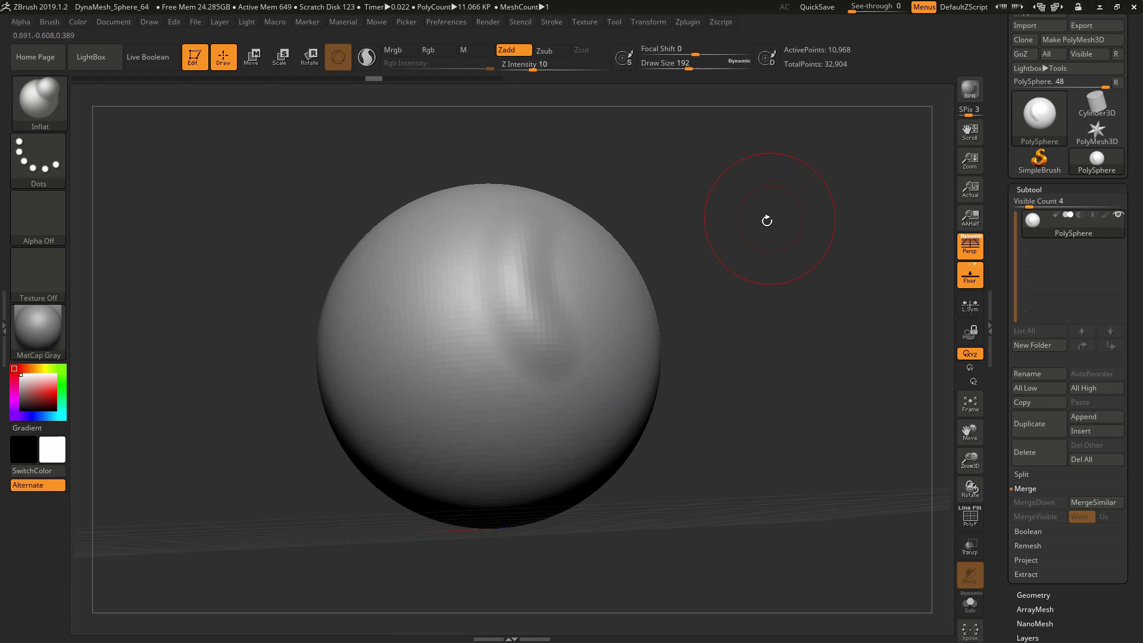
pyautogui.hotkey('ctrl', 'z')
pyautogui.keyDown('alt'); pyautogui.moveTo(747, 314); pyautogui.dragTo(732, 309); pyautogui.keyUp('alt')
pyautogui.keyDown('alt'); pyautogui.moveTo(737, 248); pyautogui.dragTo(683, 218); pyautogui.keyUp('alt')
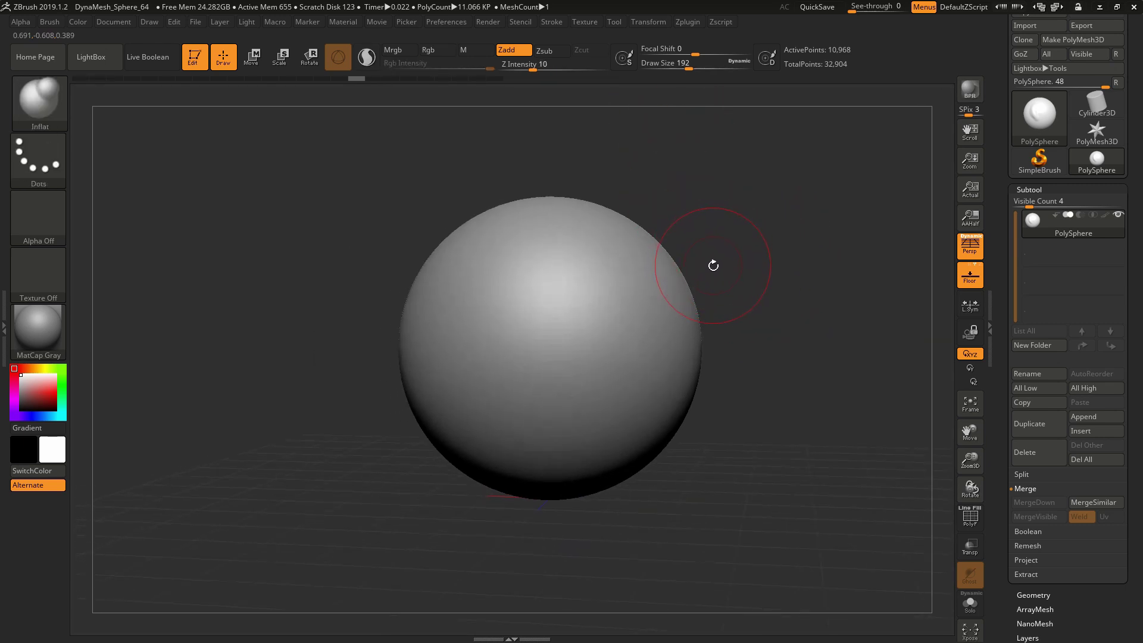
pyautogui.moveTo(746, 295)
pyautogui.mouseDown()
pyautogui.moveTo(747, 266)
pyautogui.moveTo(735, 260)
pyautogui.mouseUp()
# Step: Switch to the ClayBuildup brush and try a short stroke on the sphere's front, then undo it
pyautogui.press('b')
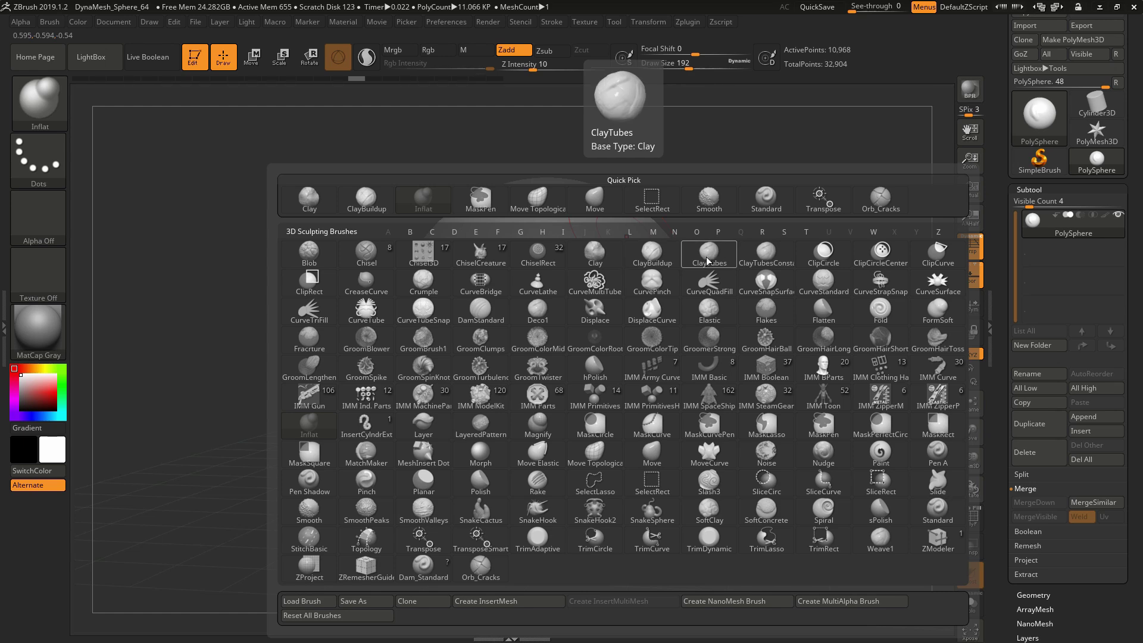
pyautogui.click(658, 262)
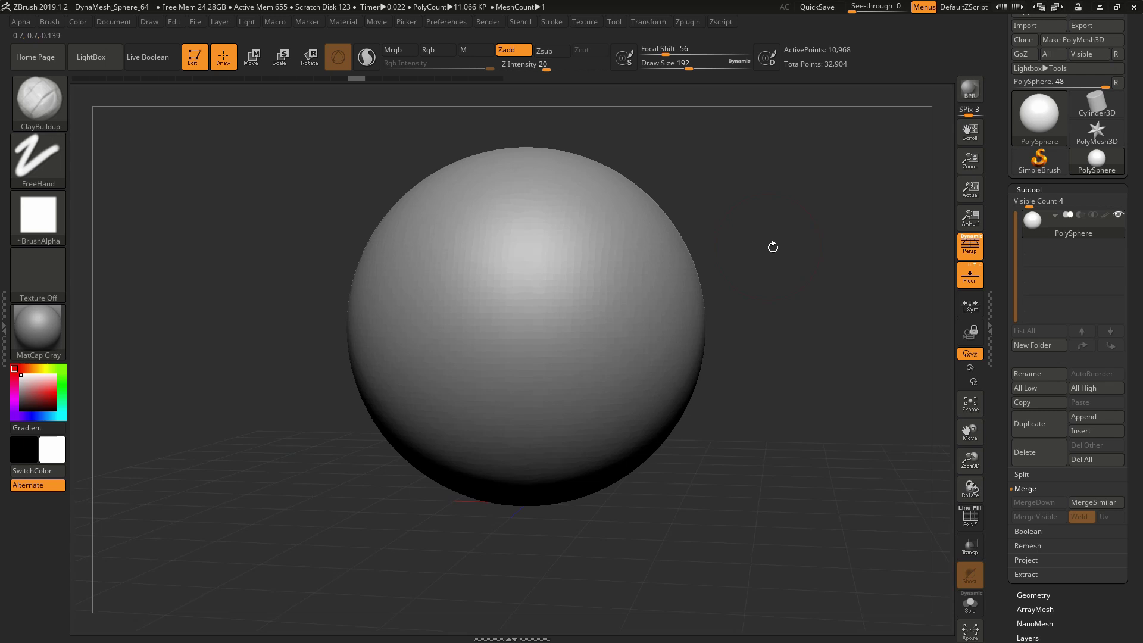
pyautogui.moveTo(565, 302)
pyautogui.mouseDown()
pyautogui.moveTo(532, 334)
pyautogui.moveTo(590, 249)
pyautogui.moveTo(518, 351)
pyautogui.moveTo(580, 255)
pyautogui.mouseUp()
pyautogui.moveTo(741, 241)
pyautogui.mouseDown()
pyautogui.moveTo(798, 258)
pyautogui.moveTo(729, 267)
pyautogui.mouseUp()
pyautogui.hotkey('ctrl', 'z')
pyautogui.moveTo(819, 352); pyautogui.dragTo(813, 387)
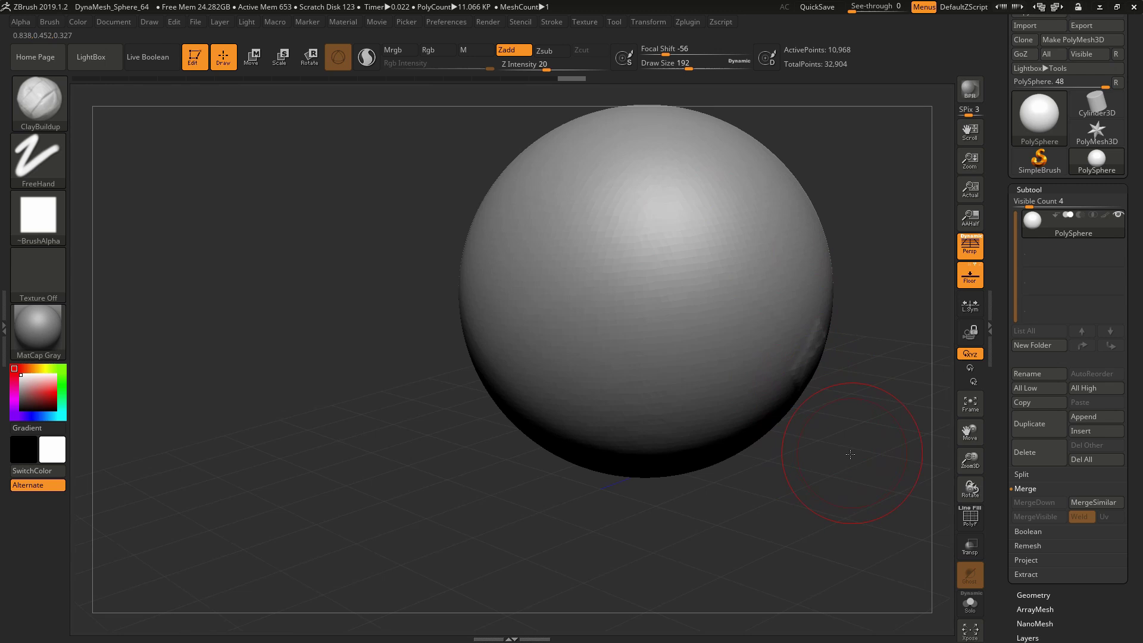
# Step: Build up a raised block on the sphere's front with broad overlapping ClayBuildup strokes
pyautogui.keyDown('alt'); pyautogui.moveTo(850, 454); pyautogui.dragTo(832, 419); pyautogui.keyUp('alt')
pyautogui.keyDown('alt'); pyautogui.moveTo(843, 358); pyautogui.dragTo(796, 380); pyautogui.keyUp('alt')
pyautogui.hotkey('ctrl', 'z')
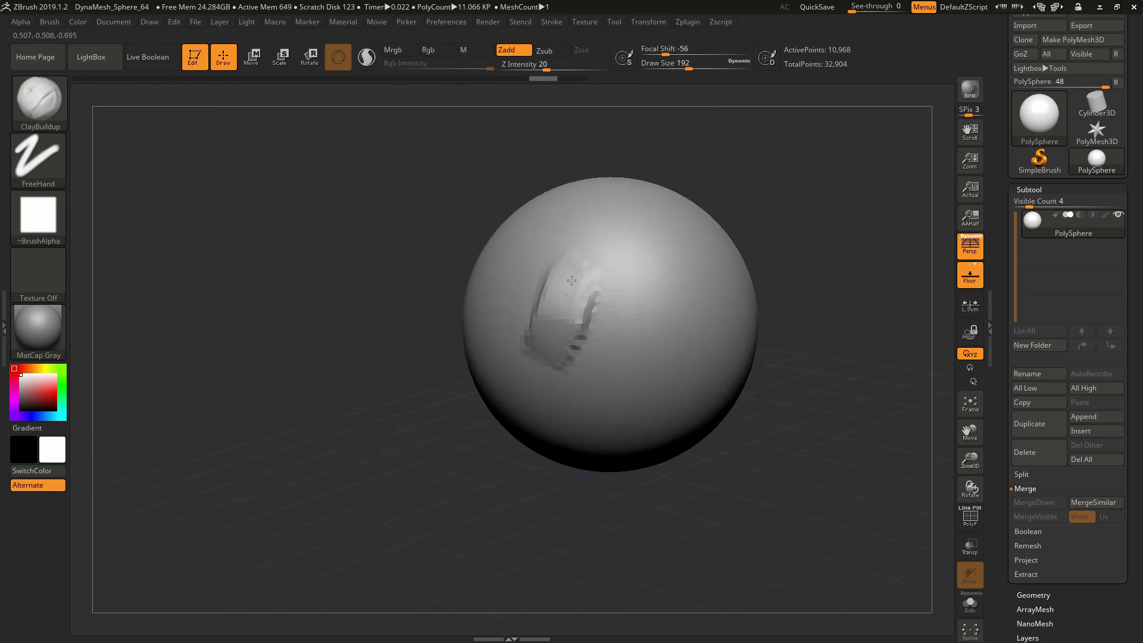
pyautogui.moveTo(560, 330); pyautogui.dragTo(557, 342)
pyautogui.moveTo(476, 411); pyautogui.dragTo(410, 405)
pyautogui.moveTo(650, 315); pyautogui.dragTo(621, 360)
pyautogui.moveTo(498, 429); pyautogui.dragTo(563, 385)
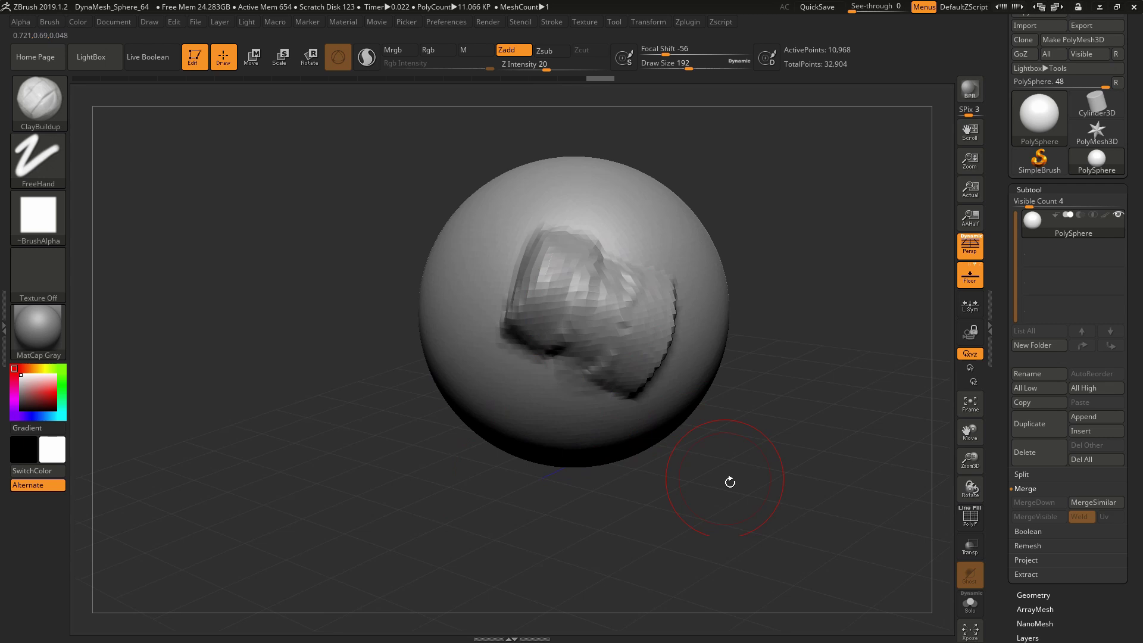
# Step: Add another ClayBuildup stroke across the raised block's lower part and smooth the transition around its face
pyautogui.moveTo(729, 481); pyautogui.dragTo(681, 405)
pyautogui.moveTo(608, 354); pyautogui.dragTo(617, 361)
pyautogui.moveTo(733, 373); pyautogui.dragTo(824, 387)
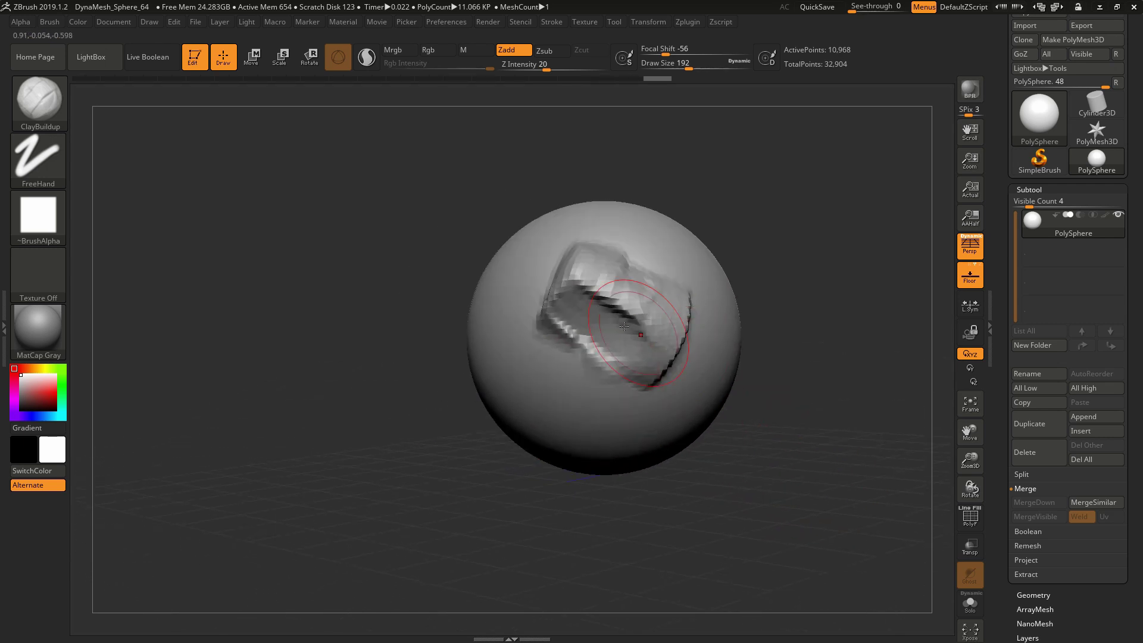
pyautogui.keyDown('shift'); pyautogui.moveTo(625, 328); pyautogui.dragTo(660, 363); pyautogui.keyUp('shift')
pyautogui.moveTo(801, 434); pyautogui.dragTo(746, 413)
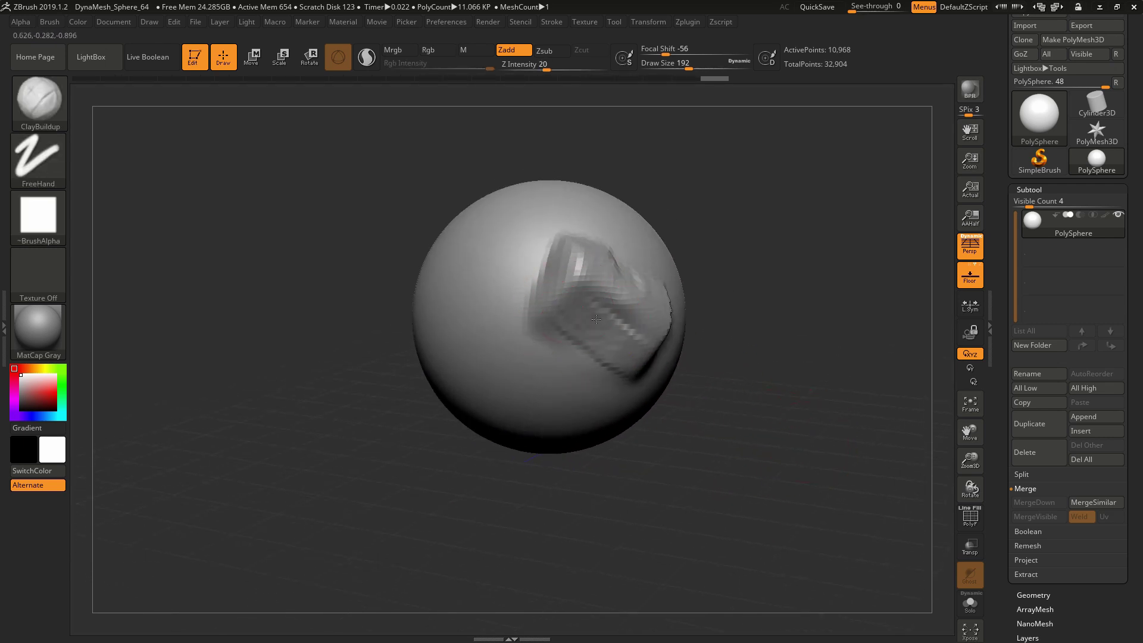
# Step: Thicken the block outward with ClayBuildup and lay a curved vertical band of clay beside it
pyautogui.moveTo(599, 345); pyautogui.dragTo(562, 305)
pyautogui.moveTo(525, 254); pyautogui.dragTo(573, 222)
pyautogui.moveTo(668, 193); pyautogui.dragTo(736, 272)
pyautogui.moveTo(520, 212)
pyautogui.mouseDown()
pyautogui.moveTo(506, 333)
pyautogui.moveTo(513, 285)
pyautogui.mouseUp()
pyautogui.moveTo(625, 356); pyautogui.dragTo(559, 309)
pyautogui.moveTo(543, 234); pyautogui.dragTo(526, 293)
pyautogui.moveTo(669, 226); pyautogui.dragTo(709, 334)
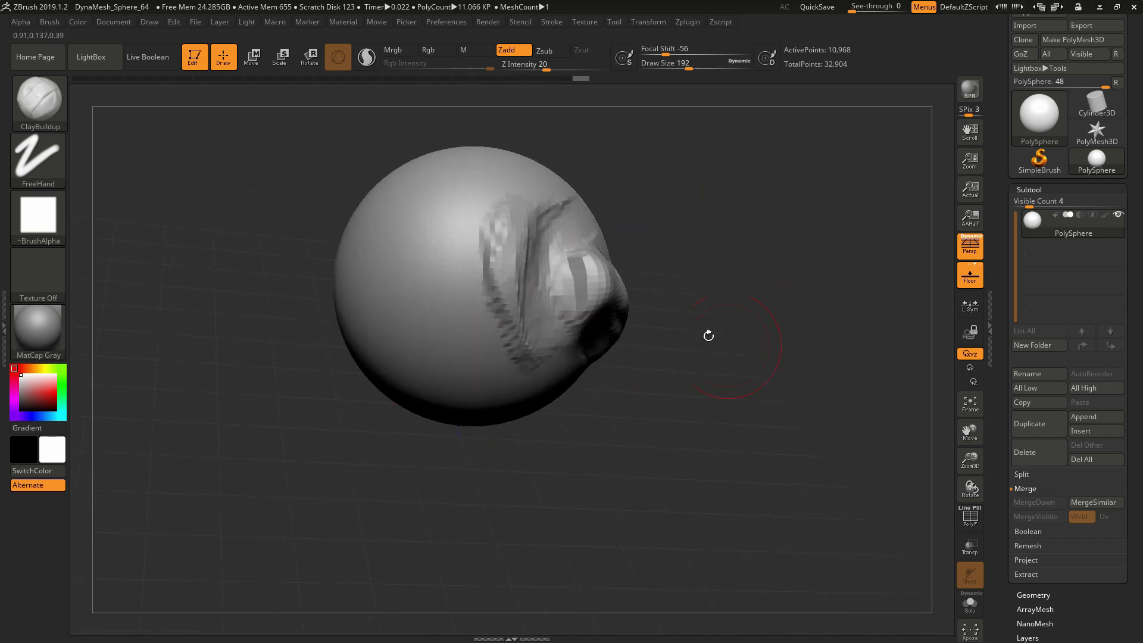
# Step: Smooth the curved band beside the block and add one more vertical ClayBuildup stroke over it
pyautogui.moveTo(529, 223)
pyautogui.keyDown('shift'); pyautogui.mouseDown()
pyautogui.moveTo(516, 297)
pyautogui.moveTo(526, 262)
pyautogui.mouseUp(); pyautogui.keyUp('shift')
pyautogui.moveTo(688, 342); pyautogui.dragTo(601, 292)
pyautogui.moveTo(642, 170)
pyautogui.mouseDown()
pyautogui.moveTo(691, 209)
pyautogui.moveTo(684, 226)
pyautogui.mouseUp()
pyautogui.moveTo(563, 247); pyautogui.dragTo(551, 316)
pyautogui.moveTo(672, 359)
pyautogui.mouseDown()
pyautogui.moveTo(651, 319)
pyautogui.moveTo(586, 268)
pyautogui.moveTo(658, 255)
pyautogui.moveTo(687, 294)
pyautogui.moveTo(643, 280)
pyautogui.moveTo(715, 380)
pyautogui.mouseUp()
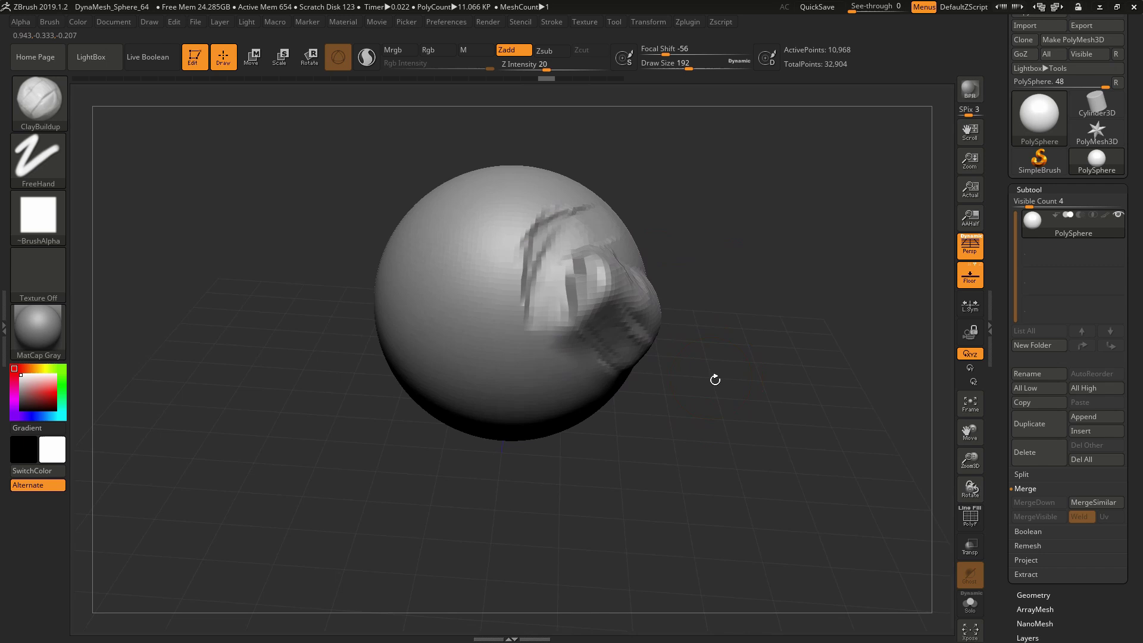
# Step: Switch to the DamStandard brush and try a long vertical groove on the sphere's plain side, then undo it
pyautogui.press('b')
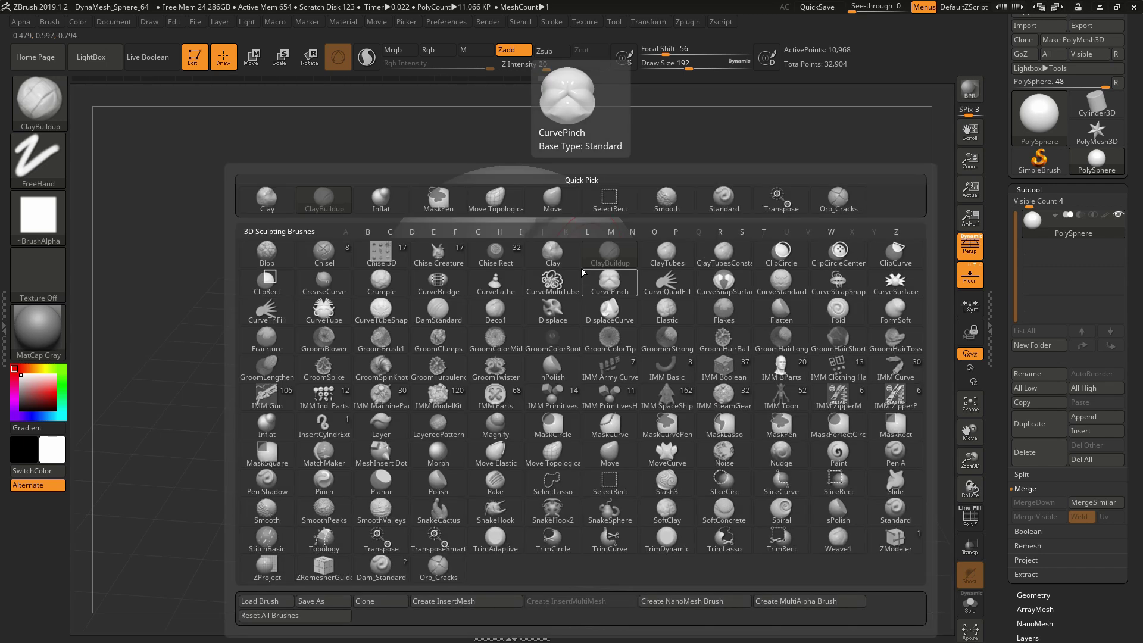
pyautogui.click(442, 312)
pyautogui.moveTo(464, 222)
pyautogui.mouseDown()
pyautogui.moveTo(482, 402)
pyautogui.moveTo(538, 452)
pyautogui.mouseUp()
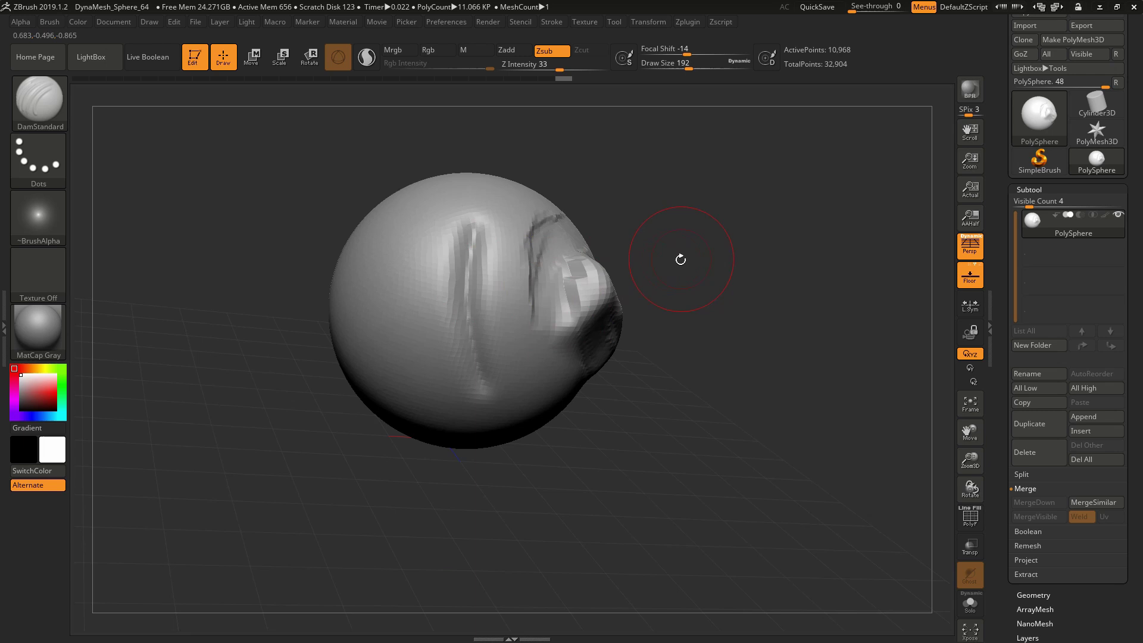
pyautogui.moveTo(744, 244)
pyautogui.mouseDown()
pyautogui.moveTo(718, 258)
pyautogui.moveTo(743, 260)
pyautogui.mouseUp()
pyautogui.hotkey('ctrl', 'z')
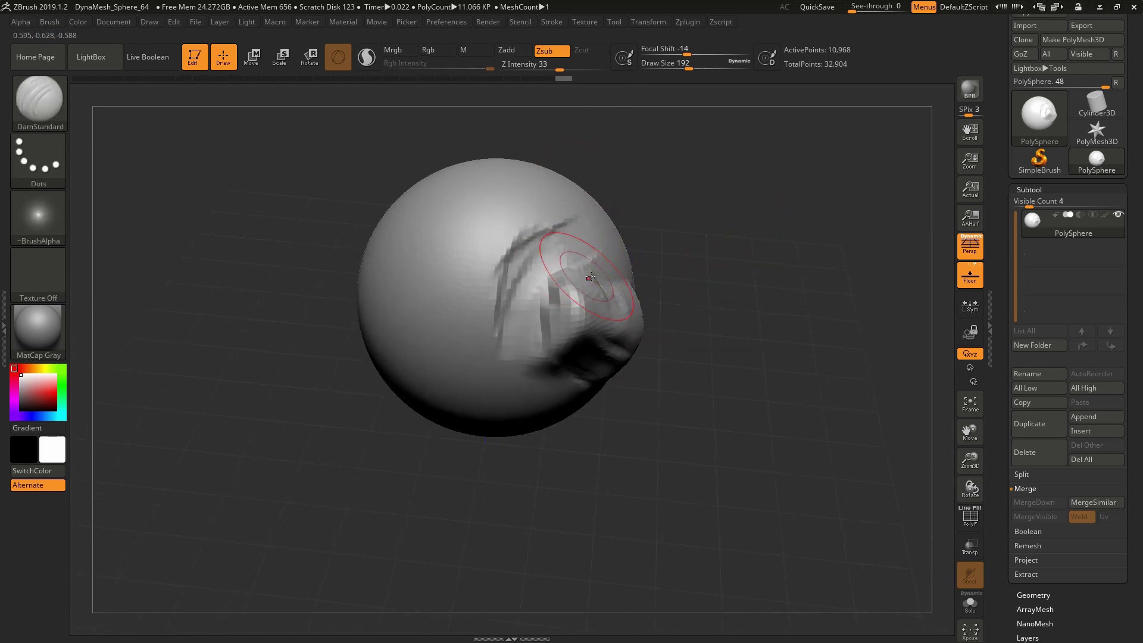
# Step: Try more vertical DamStandard grooves beside the clay band, including smoothing one, and undo each of them
pyautogui.moveTo(548, 280); pyautogui.dragTo(532, 346)
pyautogui.moveTo(642, 433); pyautogui.dragTo(672, 410)
pyautogui.hotkey('ctrl', 'z')
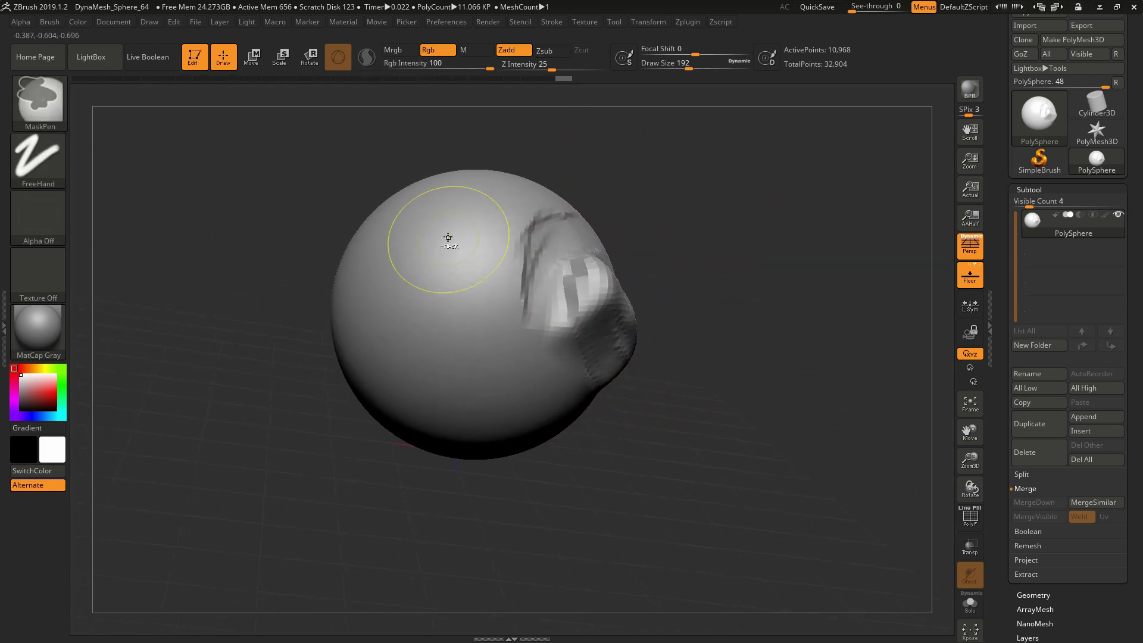
pyautogui.moveTo(459, 226); pyautogui.dragTo(464, 335)
pyautogui.moveTo(652, 433); pyautogui.dragTo(647, 362)
pyautogui.moveTo(557, 202)
pyautogui.mouseDown()
pyautogui.moveTo(698, 360)
pyautogui.moveTo(673, 314)
pyautogui.moveTo(711, 372)
pyautogui.moveTo(698, 259)
pyautogui.moveTo(589, 174)
pyautogui.mouseUp()
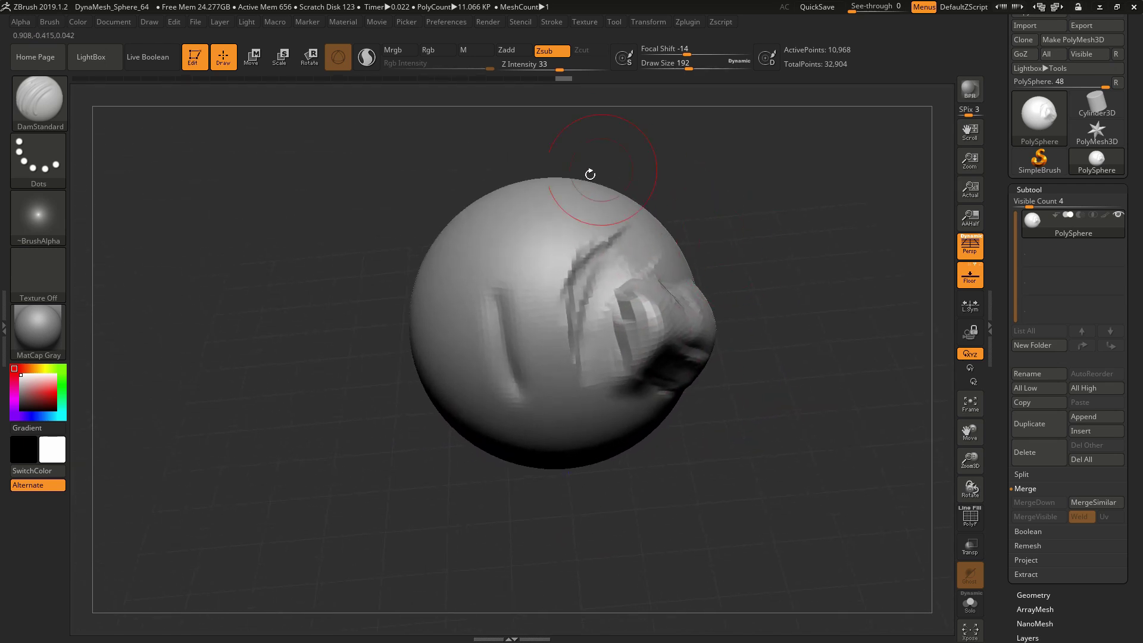
pyautogui.hotkey('ctrl', 'z')
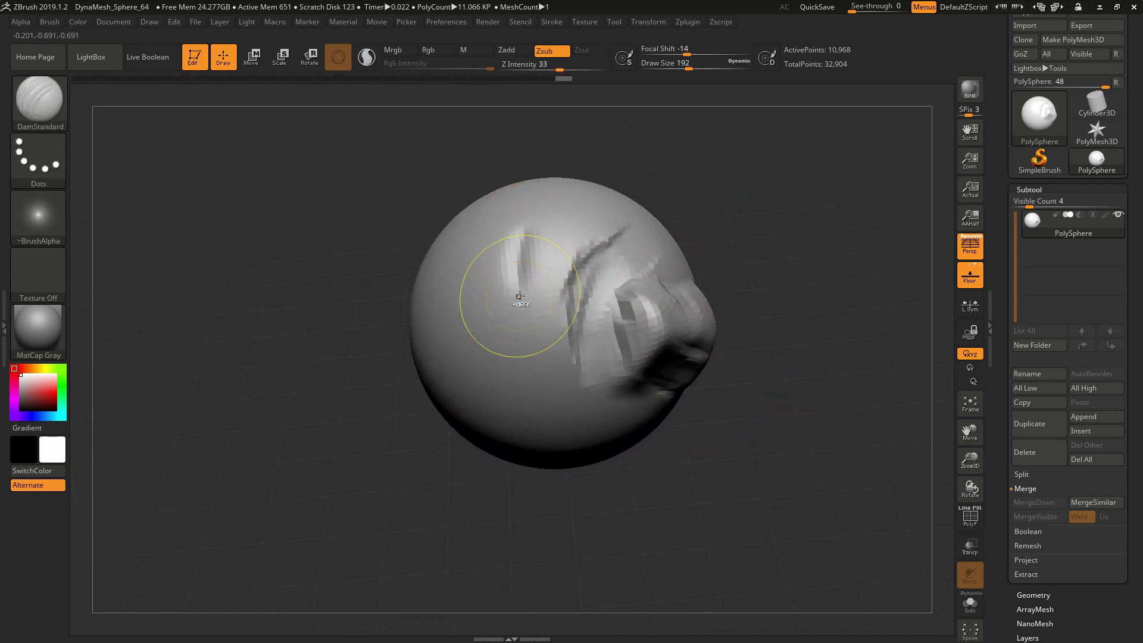
pyautogui.keyDown('shift'); pyautogui.moveTo(520, 296); pyautogui.dragTo(528, 239); pyautogui.keyUp('shift')
pyautogui.hotkey('ctrl', 'z')
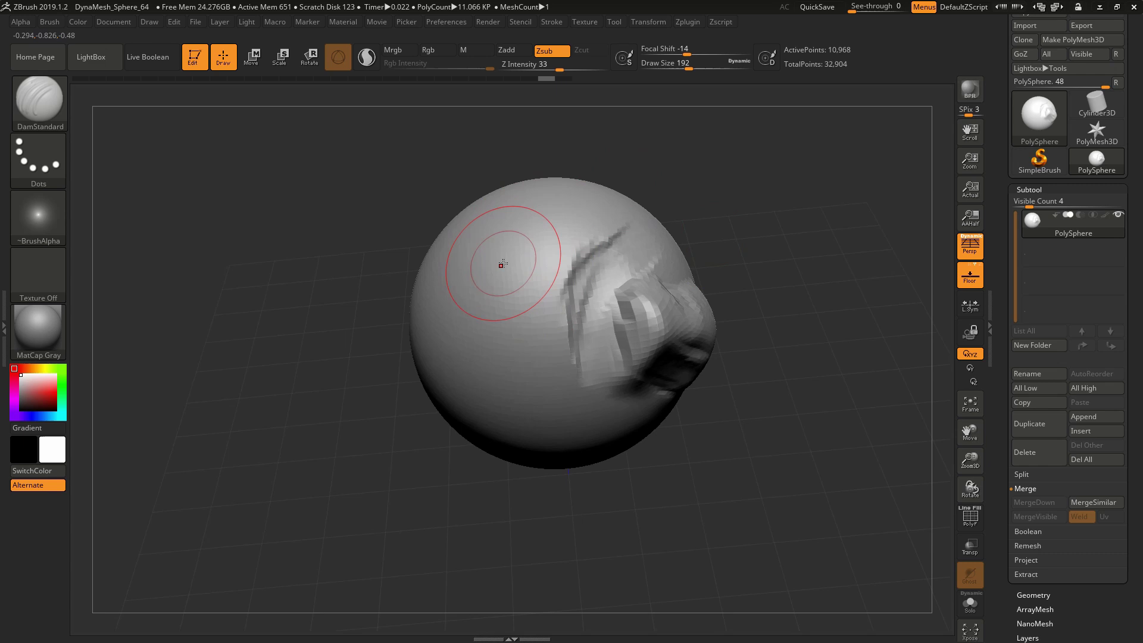
# Step: Lower the DamStandard brush's Z Intensity to 9, test a vertical groove, and raise the Draw Size to 365
pyautogui.press('space')
pyautogui.click(523, 336)
pyautogui.moveTo(517, 336); pyautogui.dragTo(492, 438)
pyautogui.moveTo(575, 481); pyautogui.dragTo(646, 475)
pyautogui.press('space')
pyautogui.moveTo(503, 327); pyautogui.dragTo(519, 327)
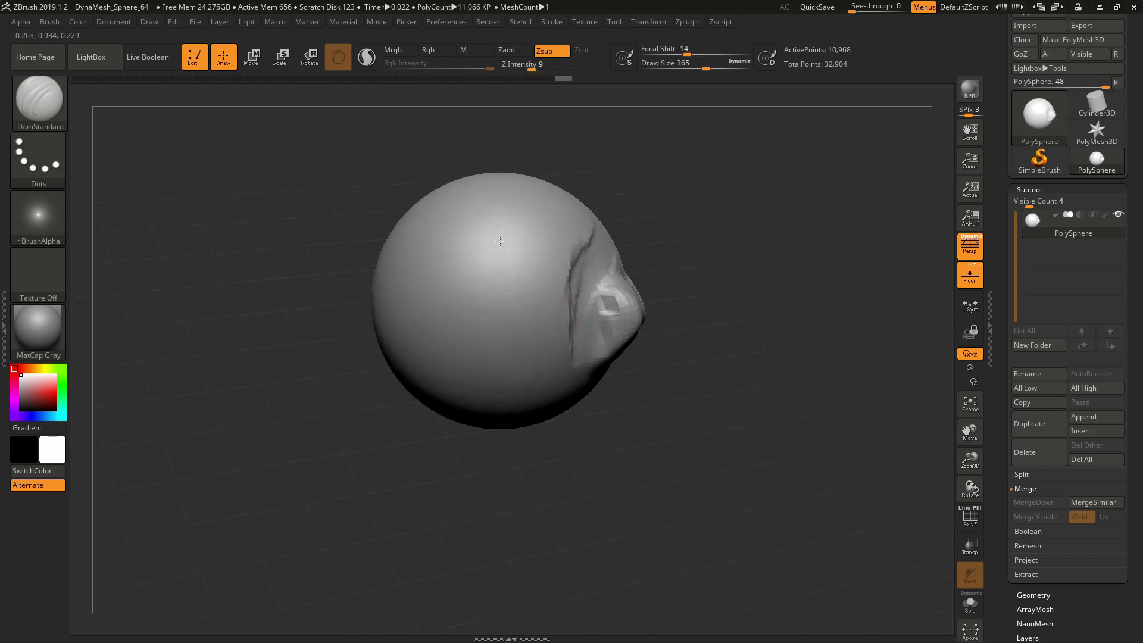
# Step: Carve faint, wide vertical DamStandard grooves on the sphere's plain side, undoing one of the strokes
pyautogui.moveTo(575, 454); pyautogui.dragTo(496, 251, button='right')
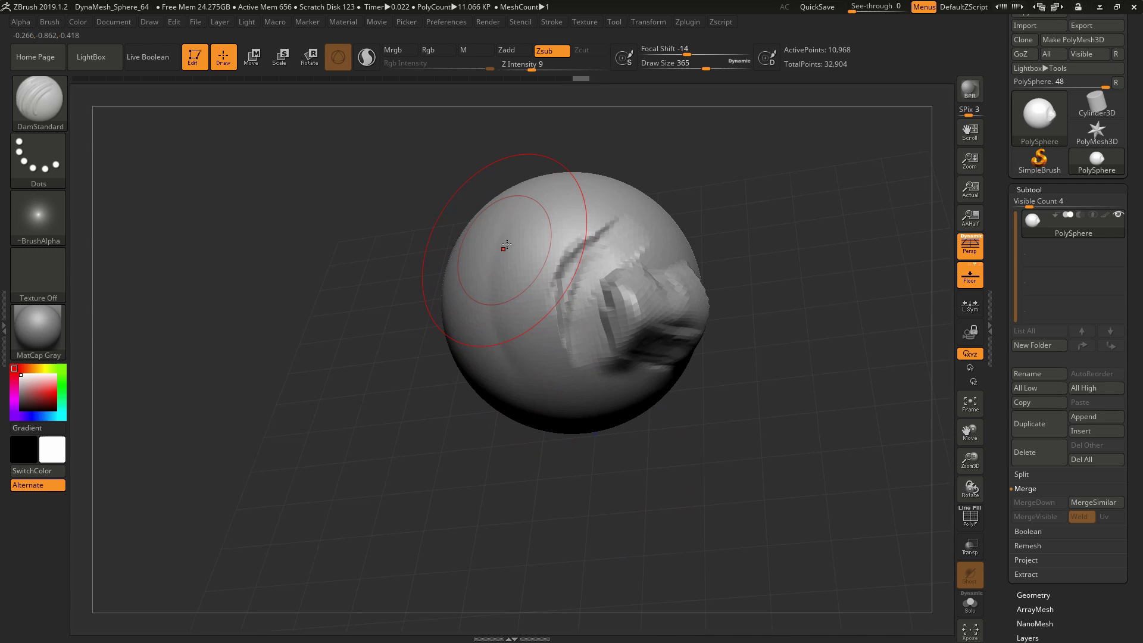
pyautogui.moveTo(509, 296); pyautogui.dragTo(515, 269)
pyautogui.moveTo(623, 457)
pyautogui.mouseDown()
pyautogui.moveTo(602, 464)
pyautogui.moveTo(641, 461)
pyautogui.mouseUp()
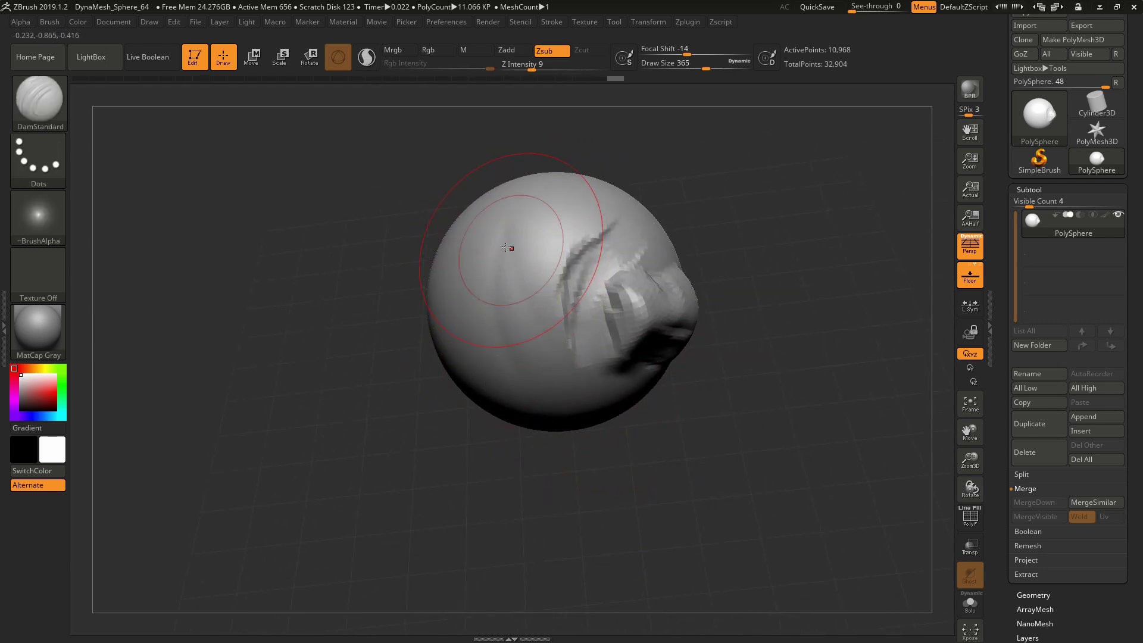
pyautogui.hotkey('ctrl', 'z')
pyautogui.moveTo(463, 359); pyautogui.dragTo(488, 419)
pyautogui.moveTo(567, 457)
pyautogui.mouseDown()
pyautogui.moveTo(594, 469)
pyautogui.moveTo(562, 457)
pyautogui.mouseUp()
# Step: Reduce the Draw Size, raise the Z Intensity to 26, and try a vertical DamStandard groove, then undo it
pyautogui.press('space')
pyautogui.moveTo(513, 301); pyautogui.dragTo(507, 301)
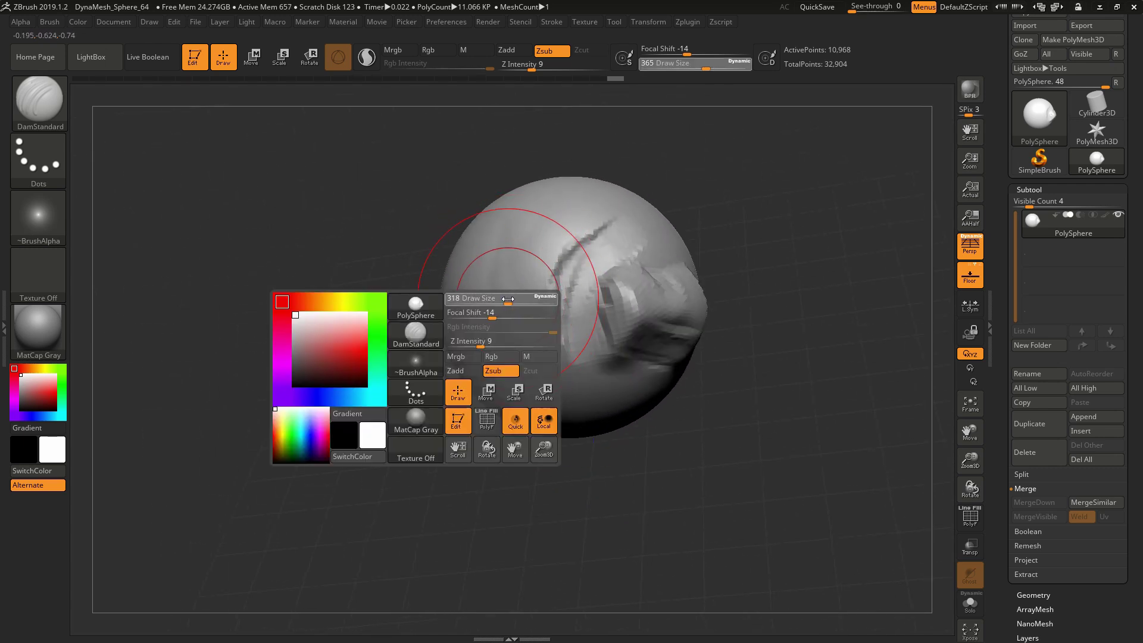
pyautogui.moveTo(492, 343); pyautogui.dragTo(505, 343)
pyautogui.moveTo(525, 216)
pyautogui.mouseDown()
pyautogui.moveTo(493, 315)
pyautogui.moveTo(513, 382)
pyautogui.mouseUp()
pyautogui.moveTo(612, 453); pyautogui.dragTo(595, 465)
pyautogui.hotkey('ctrl', 'z')
# Step: Set the Draw Size to 207 and carve a horizontal DamStandard groove across the raised block's face
pyautogui.moveTo(720, 280)
pyautogui.mouseDown()
pyautogui.moveTo(675, 286)
pyautogui.moveTo(673, 270)
pyautogui.moveTo(678, 292)
pyautogui.mouseUp()
pyautogui.moveTo(765, 273); pyautogui.dragTo(715, 283)
pyautogui.press('space')
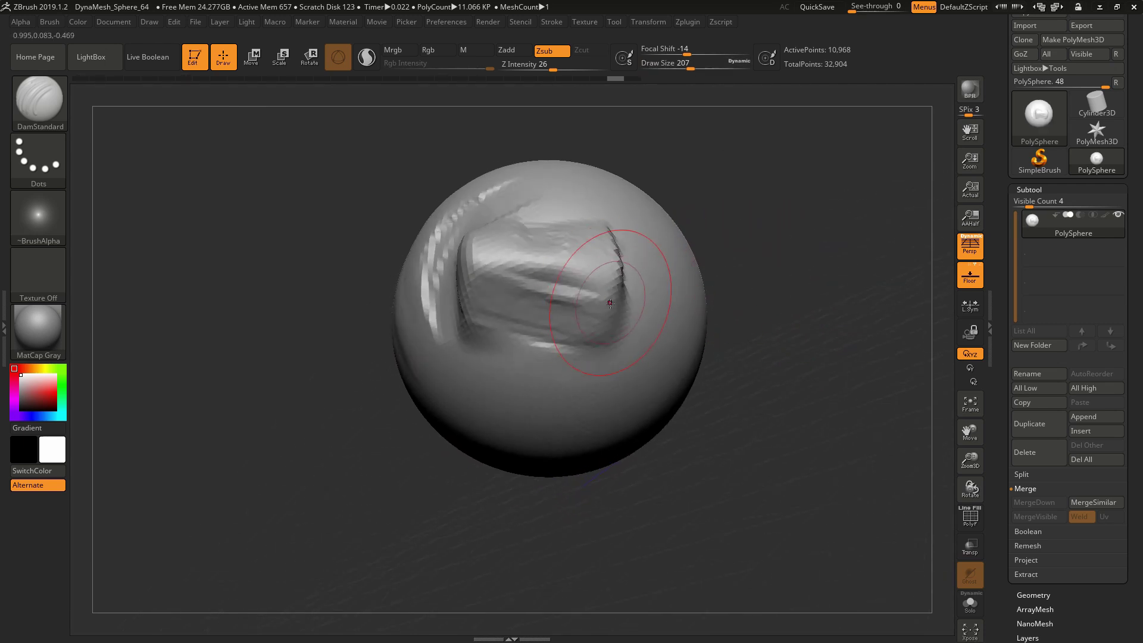
pyautogui.moveTo(551, 261); pyautogui.dragTo(462, 274)
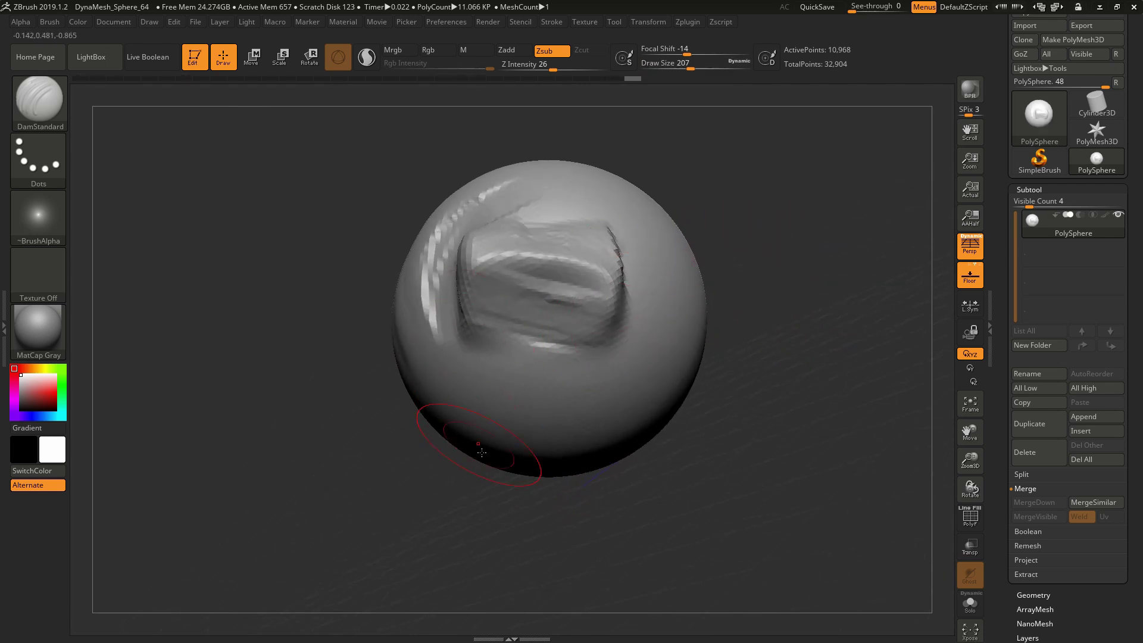
pyautogui.moveTo(541, 478)
pyautogui.mouseDown(button='right')
pyautogui.moveTo(671, 352)
pyautogui.moveTo(709, 344)
pyautogui.mouseUp(button='right')
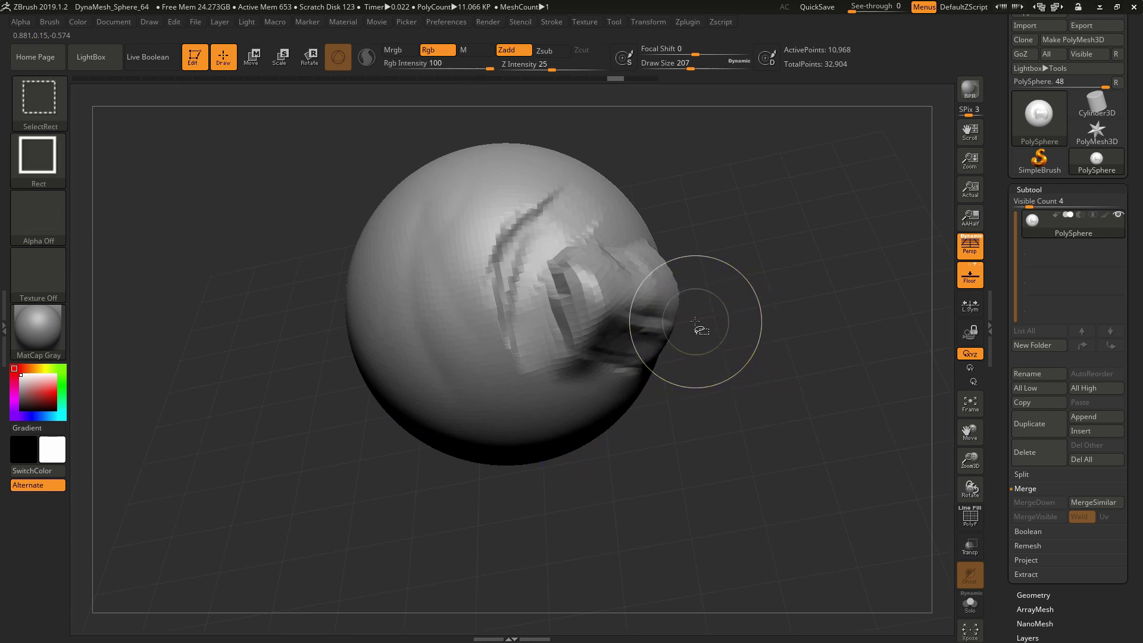
# Step: Set the Draw Size to 136 and sharpen the upper rim of the raised block's face with DamStandard
pyautogui.press('space')
pyautogui.moveTo(700, 317); pyautogui.dragTo(681, 317)
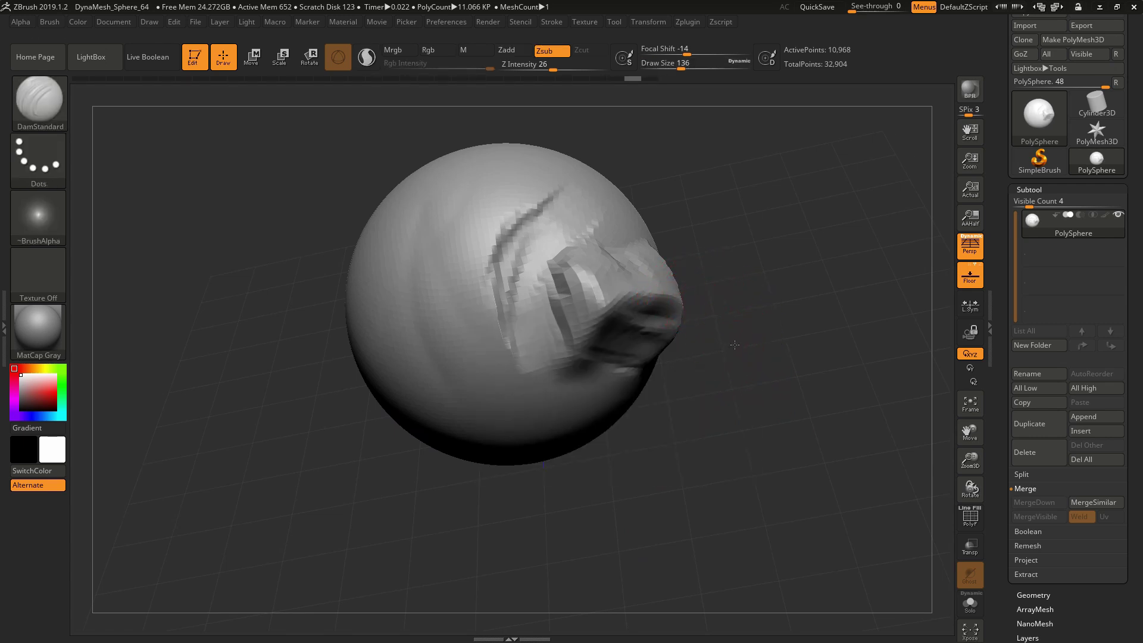
pyautogui.moveTo(734, 345); pyautogui.dragTo(732, 345, button='right')
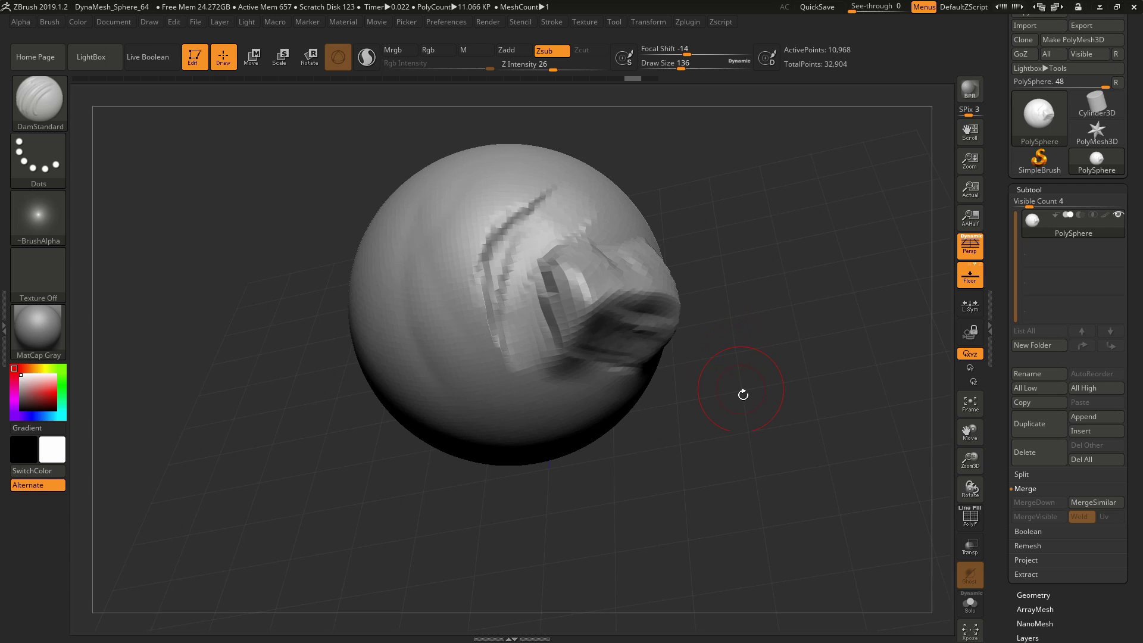
pyautogui.moveTo(743, 394); pyautogui.dragTo(723, 392)
pyautogui.moveTo(768, 322); pyautogui.dragTo(748, 318)
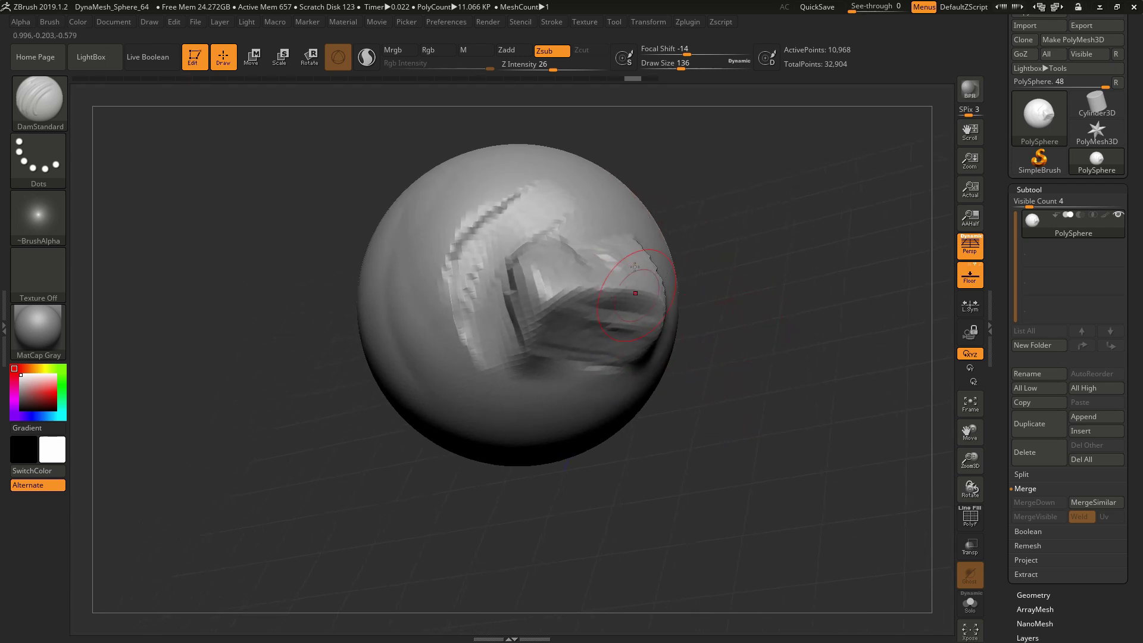
pyautogui.moveTo(710, 335); pyautogui.dragTo(719, 346, button='right')
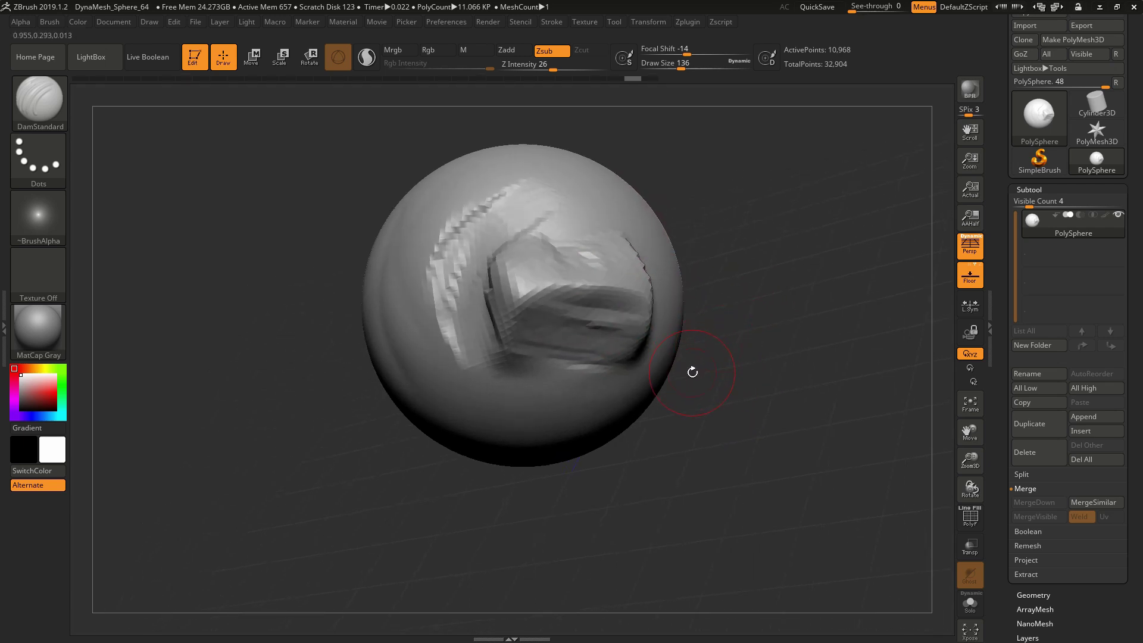
pyautogui.moveTo(696, 376); pyautogui.dragTo(709, 367)
# Step: Smooth the raised block's lower face below its sharp upper edge
pyautogui.moveTo(601, 287)
pyautogui.keyDown('shift'); pyautogui.mouseDown()
pyautogui.moveTo(538, 283)
pyautogui.moveTo(656, 297)
pyautogui.mouseUp(); pyautogui.keyUp('shift')
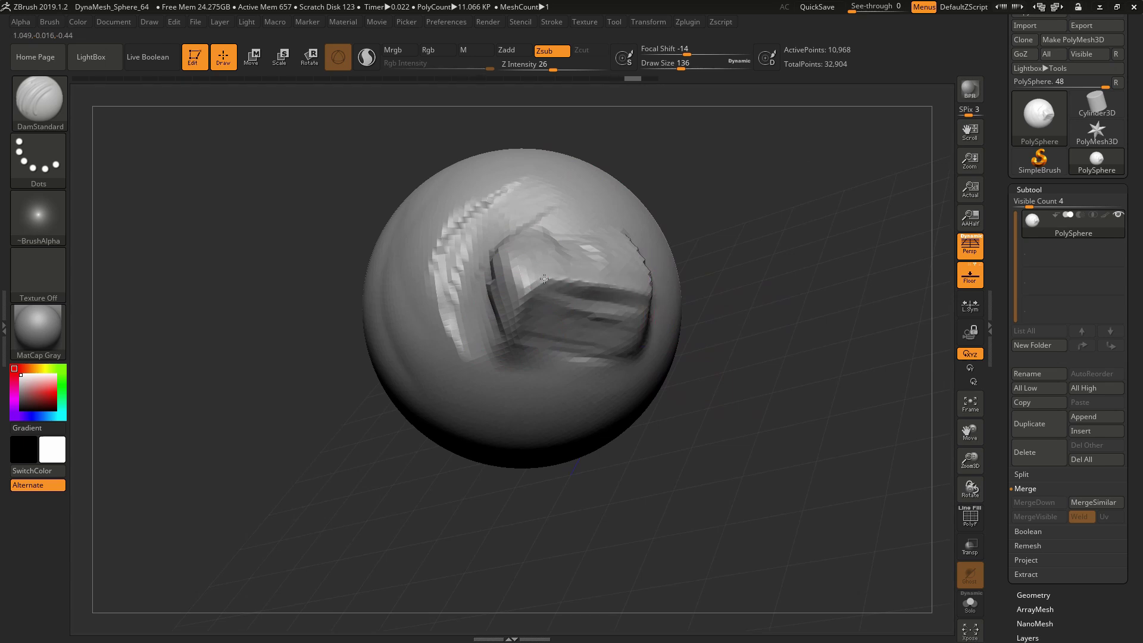
pyautogui.moveTo(684, 452); pyautogui.dragTo(700, 436, button='right')
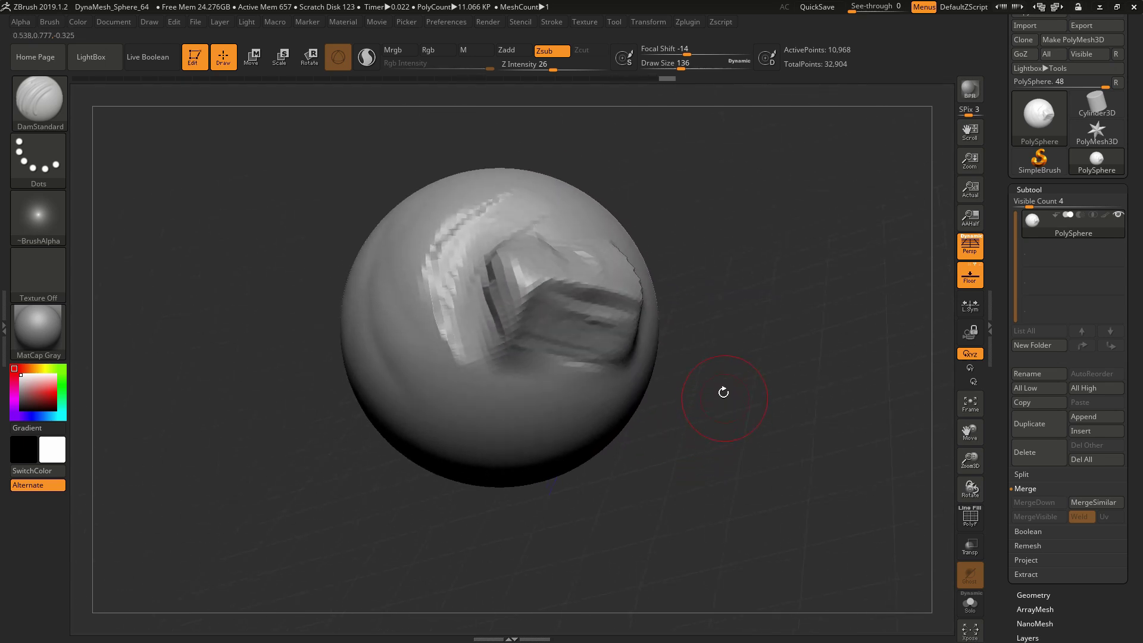
pyautogui.moveTo(723, 392)
pyautogui.mouseDown(button='right')
pyautogui.moveTo(714, 295)
pyautogui.moveTo(640, 170)
pyautogui.mouseUp(button='right')
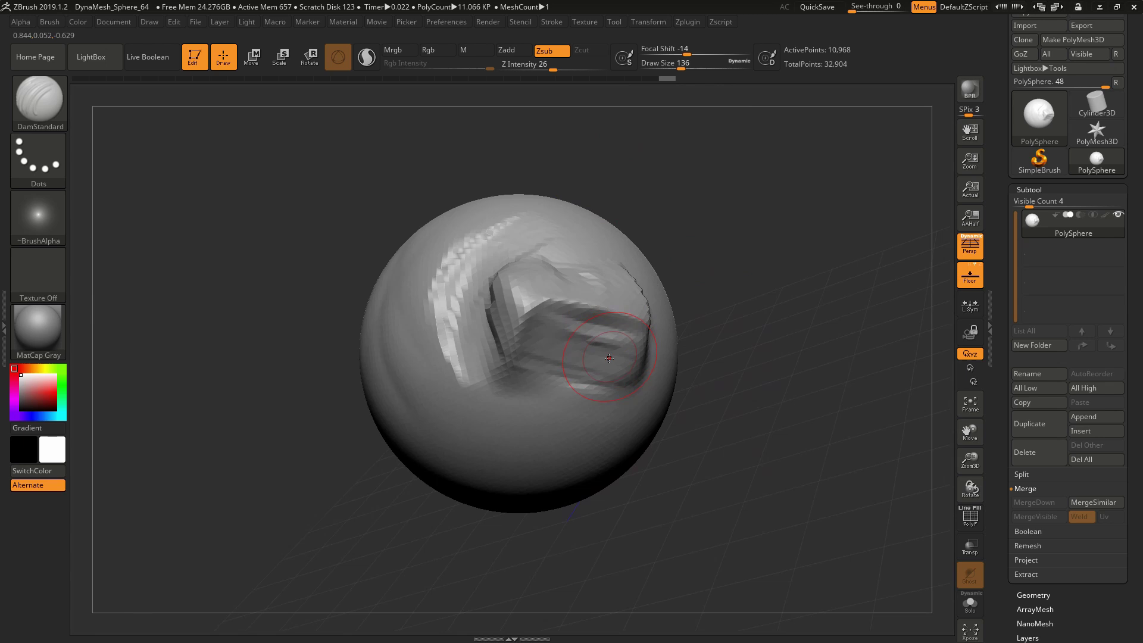
pyautogui.keyDown('shift'); pyautogui.moveTo(595, 344); pyautogui.dragTo(538, 375); pyautogui.keyUp('shift')
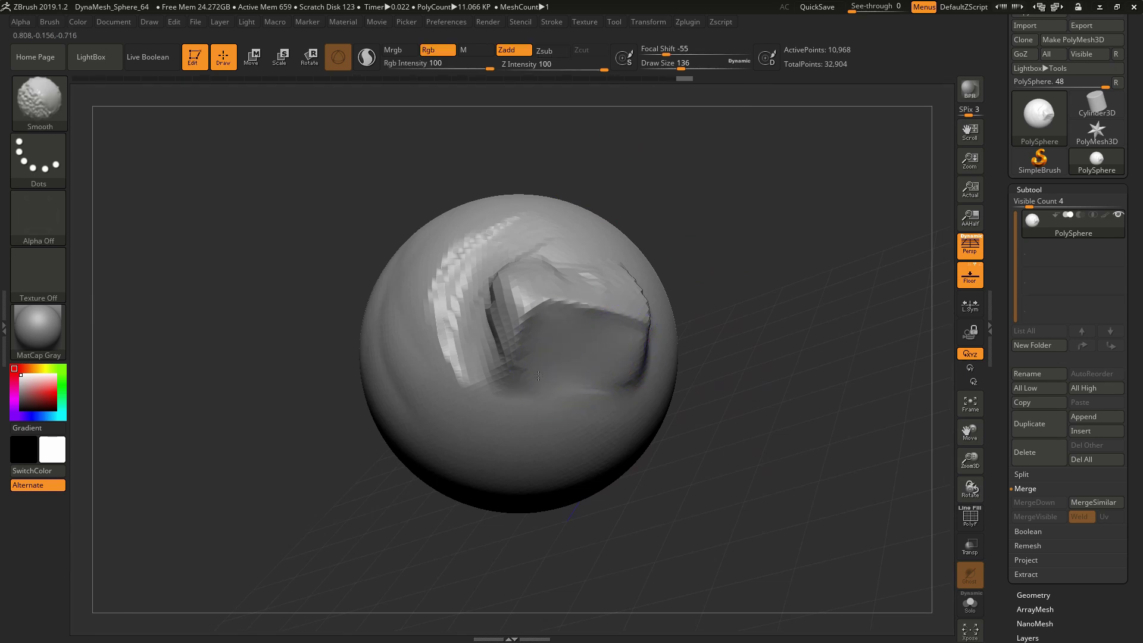
pyautogui.moveTo(702, 393)
pyautogui.mouseDown(button='right')
pyautogui.moveTo(748, 400)
pyautogui.moveTo(727, 262)
pyautogui.moveTo(761, 263)
pyautogui.moveTo(721, 253)
pyautogui.mouseUp(button='right')
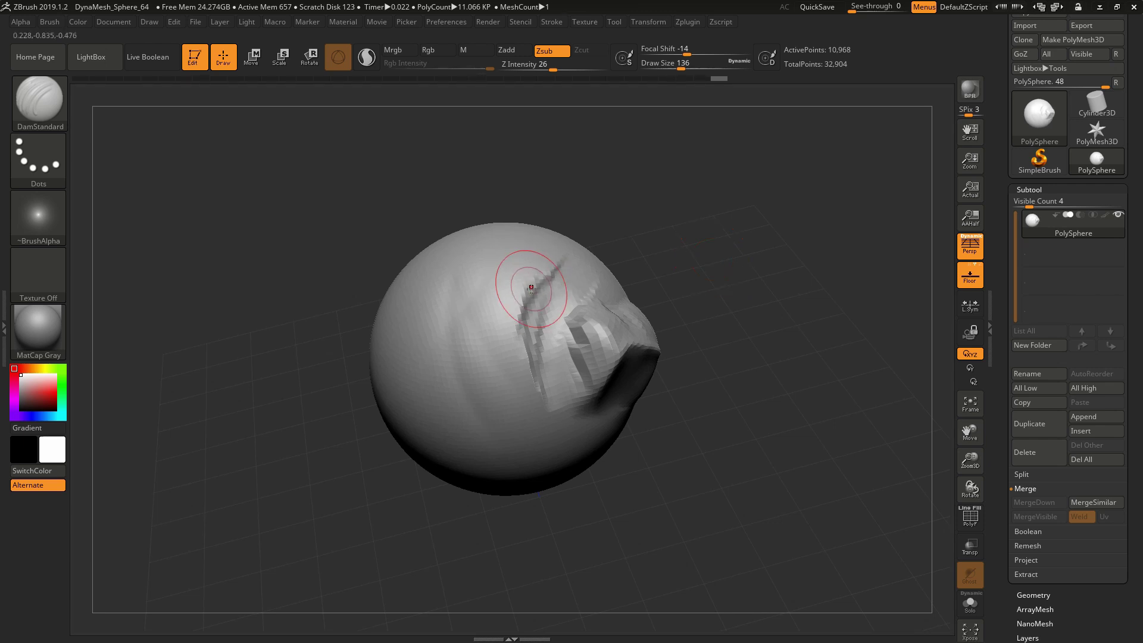
# Step: Switch to the Orb_Cracks brush and bring the sphere's plain side into view
pyautogui.press('b')
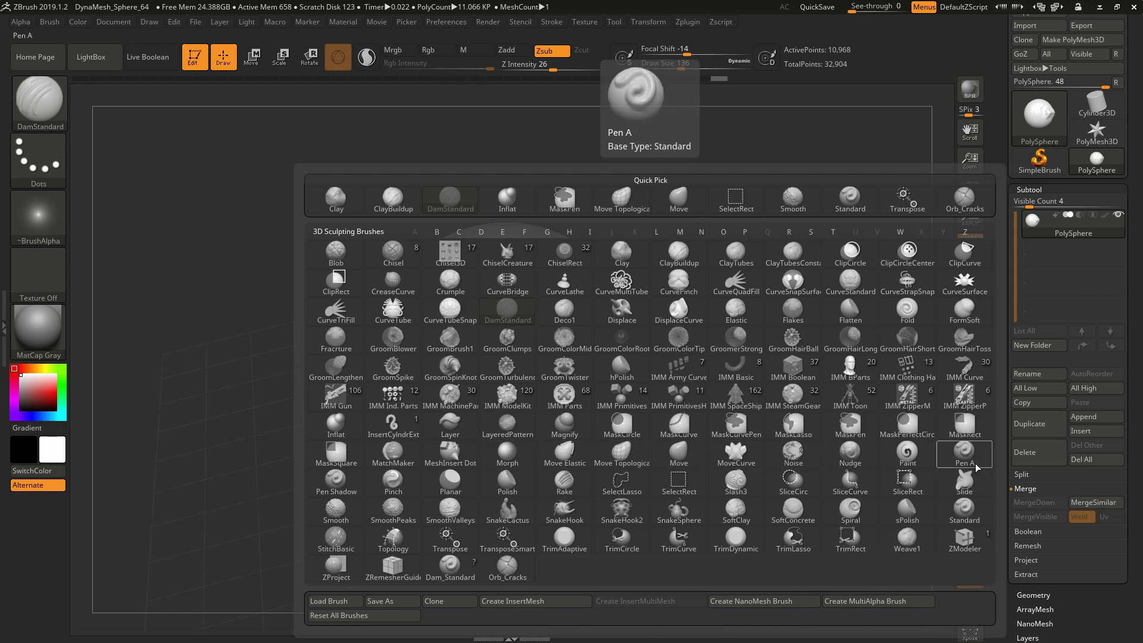
pyautogui.moveTo(273, 451); pyautogui.dragTo(328, 443)
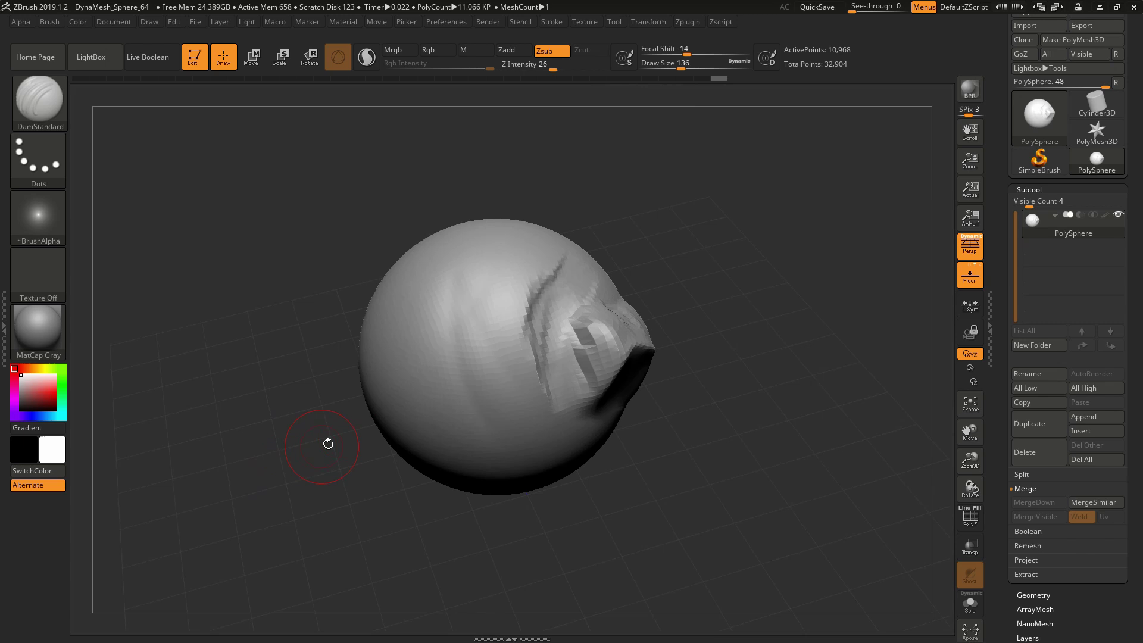
pyautogui.press('3')
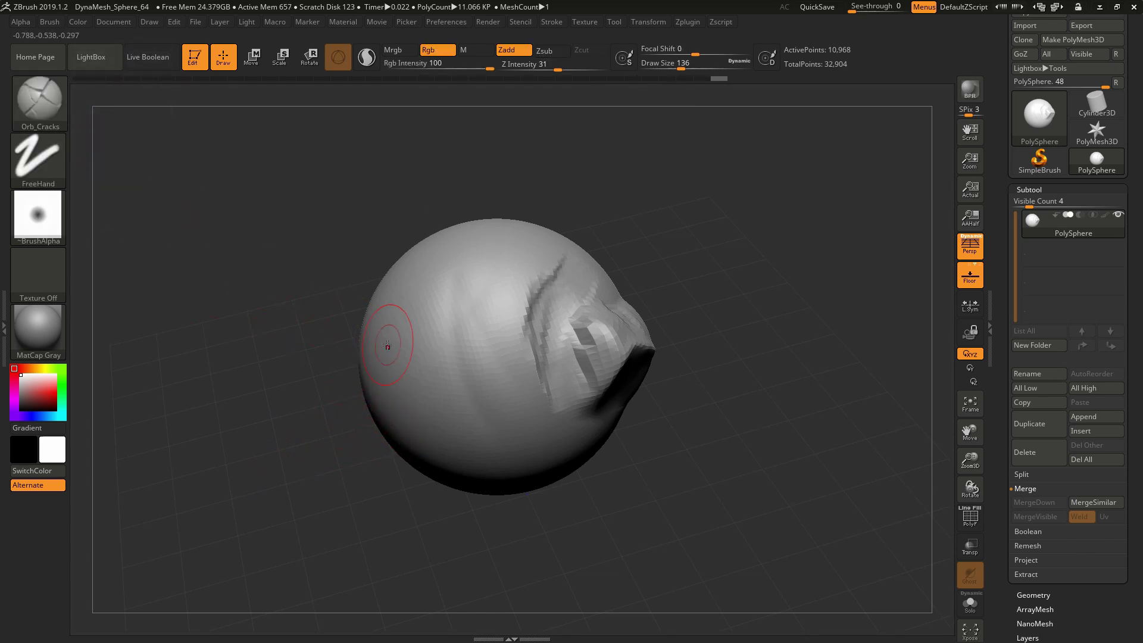
pyautogui.press('b')
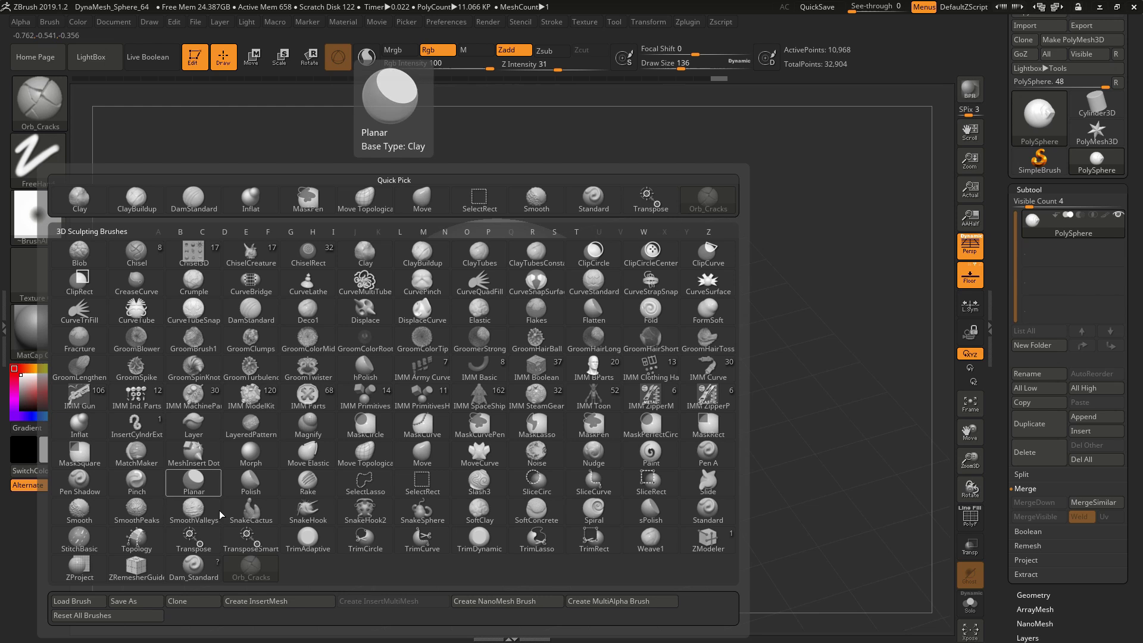
pyautogui.moveTo(781, 328)
pyautogui.keyDown('alt'); pyautogui.mouseDown()
pyautogui.moveTo(801, 344)
pyautogui.moveTo(744, 310)
pyautogui.mouseUp(); pyautogui.keyUp('alt')
pyautogui.keyDown('alt'); pyautogui.moveTo(632, 188); pyautogui.dragTo(699, 200); pyautogui.keyUp('alt')
# Step: Try a long vertical Orb_Cracks stroke down the sphere's plain side, then undo the recent strokes
pyautogui.moveTo(481, 314); pyautogui.dragTo(507, 464)
pyautogui.moveTo(591, 556)
pyautogui.mouseDown()
pyautogui.moveTo(635, 554)
pyautogui.moveTo(627, 542)
pyautogui.mouseUp()
pyautogui.hotkey('ctrl', 'z')
pyautogui.keyDown('alt'); pyautogui.moveTo(770, 444); pyautogui.dragTo(768, 462); pyautogui.keyUp('alt')
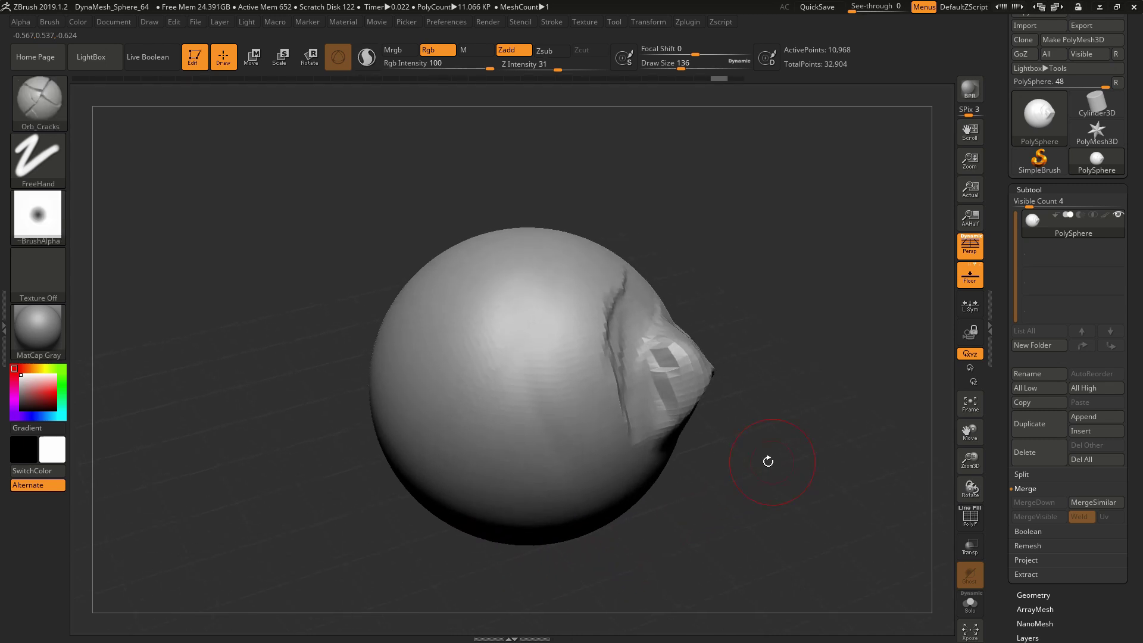
pyautogui.hotkey('ctrl', 'z')
pyautogui.hotkey('ctrl', 'z')
pyautogui.hotkey('ctrl', 'z')
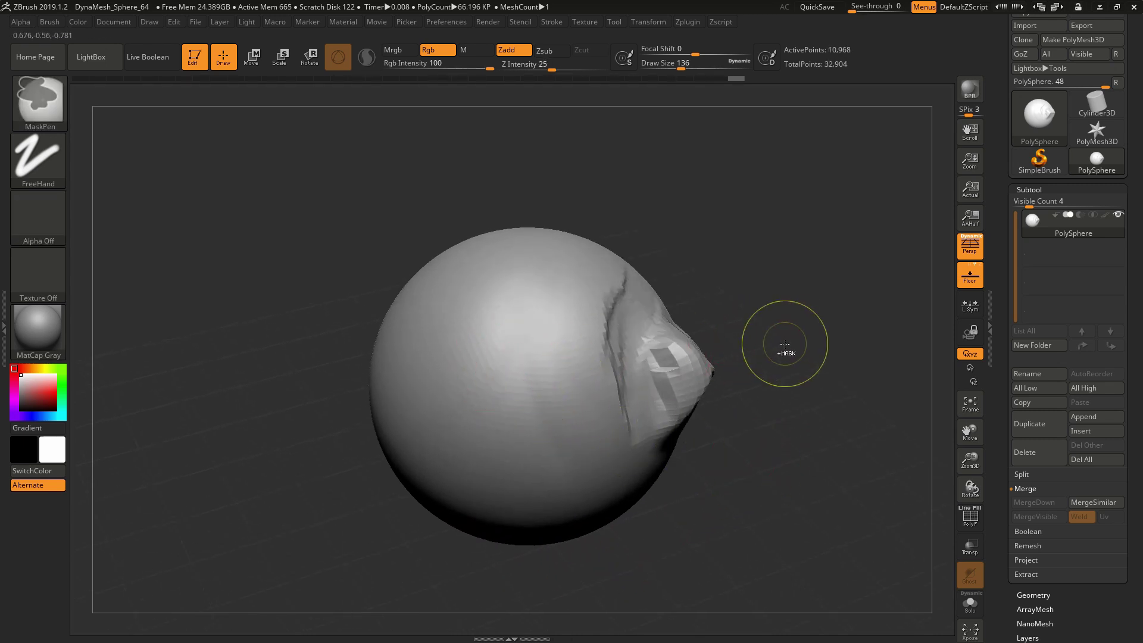
# Step: Delete the mesh's hidden geometry and subdivide the sphere once to SDiv 2
pyautogui.hotkey('ctrl', 'shift', 'z')
pyautogui.hotkey('ctrl', 'shift', 'z')
pyautogui.hotkey('ctrl', 'shift', 'z')
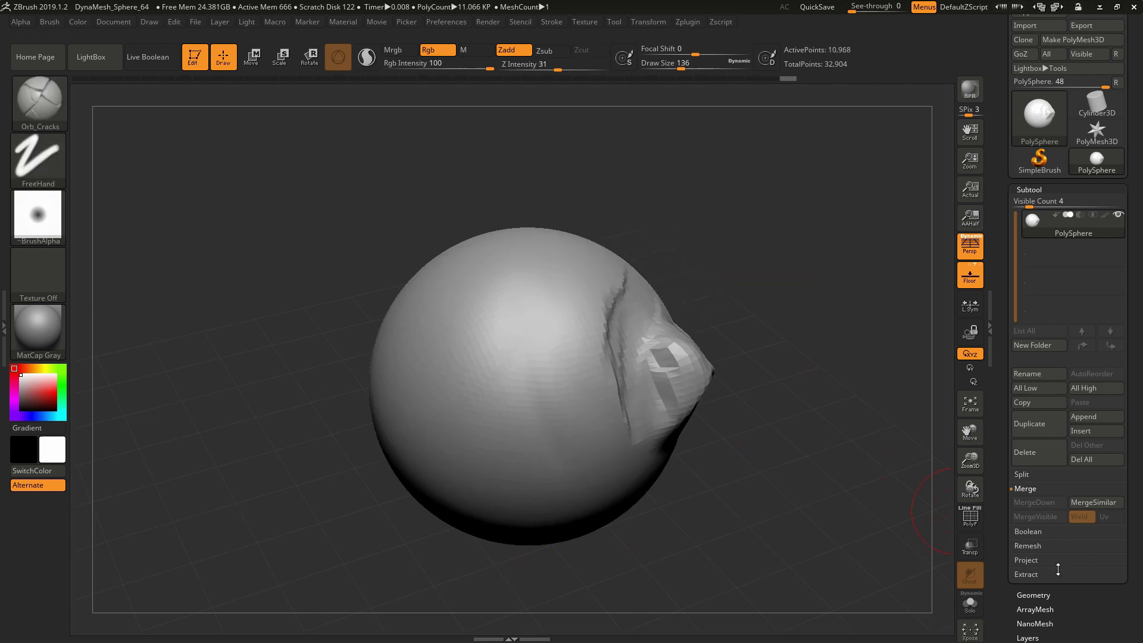
pyautogui.click(1055, 595)
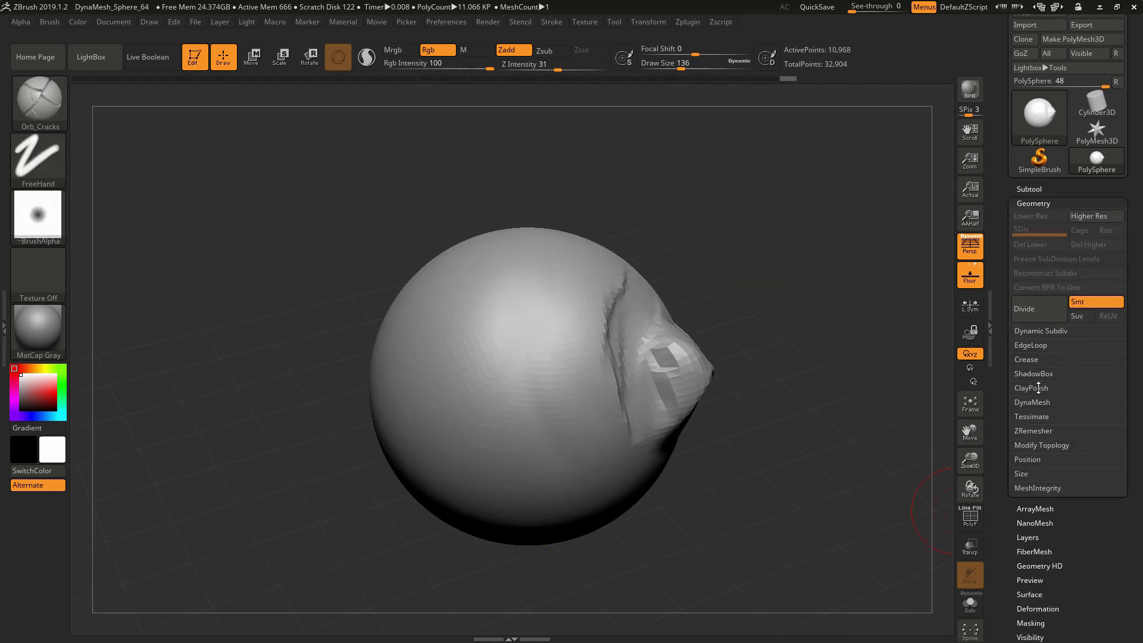
pyautogui.click(1057, 451)
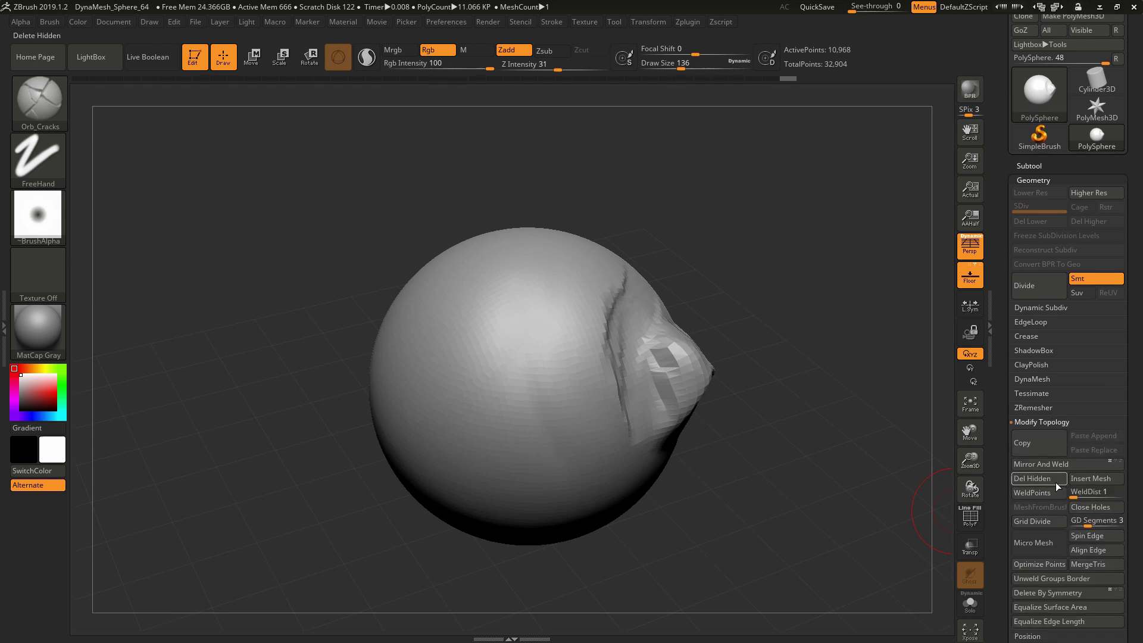
pyautogui.click(1054, 483)
pyautogui.hotkey('ctrl', 'd')
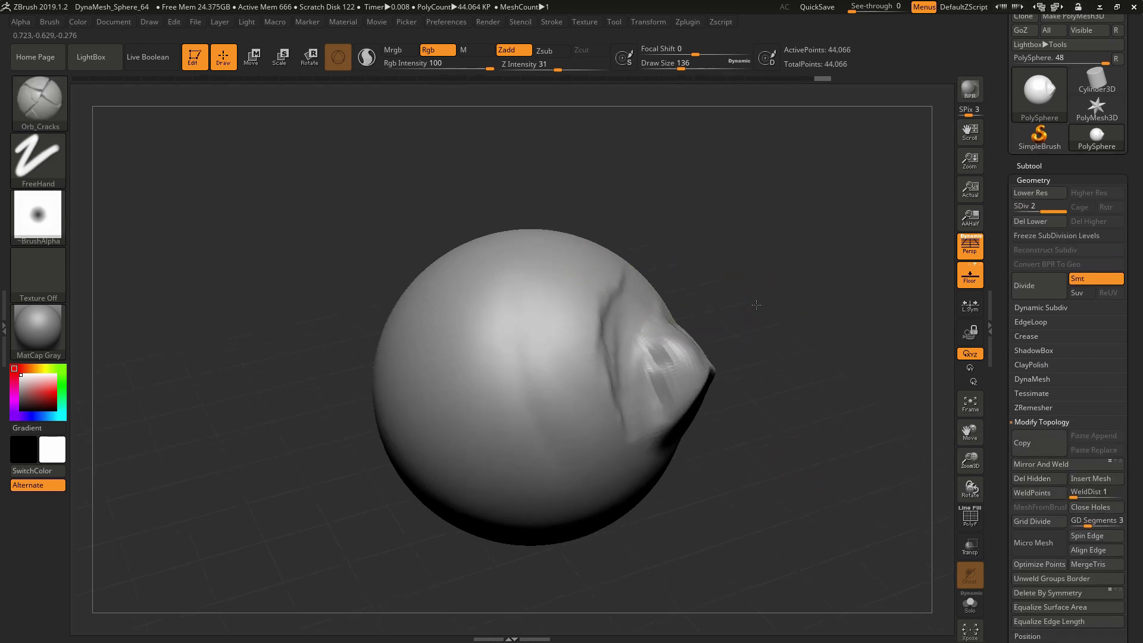
# Step: Carve a long diagonal Orb_Cracks groove down the sphere's plain side and a parallel DamStandard groove beside it
pyautogui.moveTo(475, 312); pyautogui.dragTo(524, 484)
pyautogui.moveTo(636, 540); pyautogui.dragTo(629, 522)
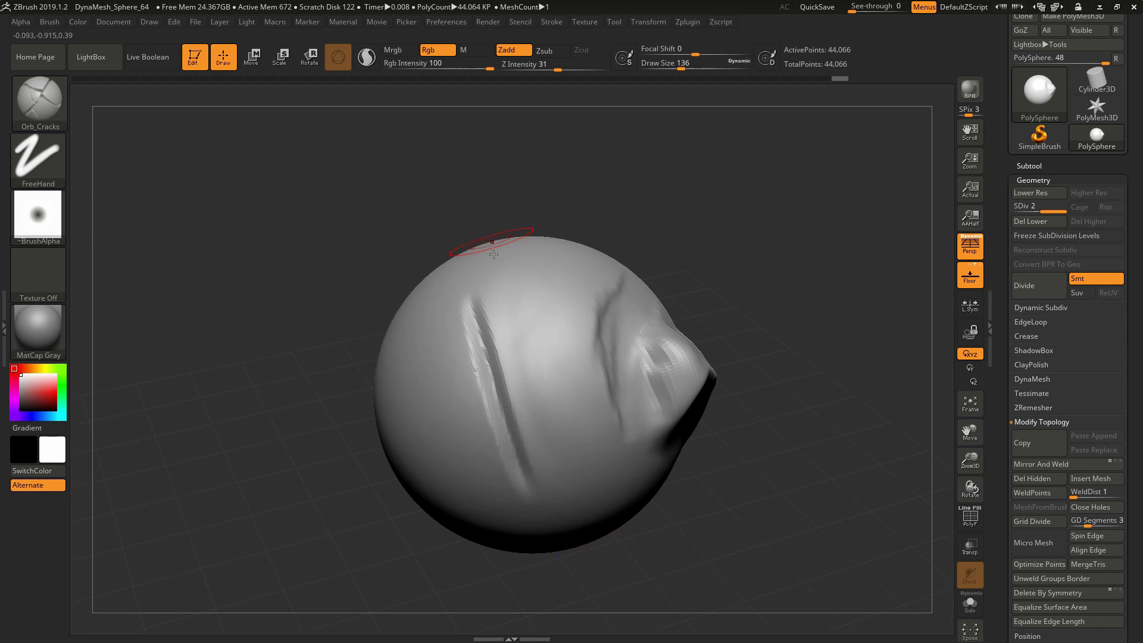
pyautogui.press('b')
pyautogui.press('d')
pyautogui.press('s')
pyautogui.moveTo(519, 291); pyautogui.dragTo(584, 476)
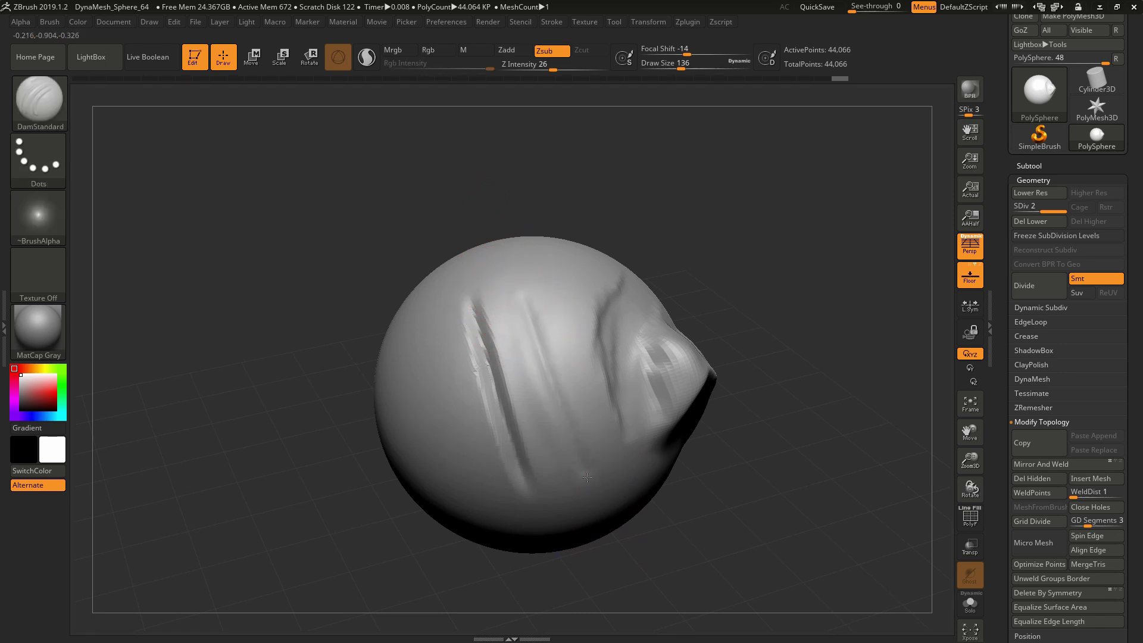
pyautogui.moveTo(690, 548)
pyautogui.mouseDown()
pyautogui.moveTo(698, 537)
pyautogui.moveTo(666, 519)
pyautogui.mouseUp()
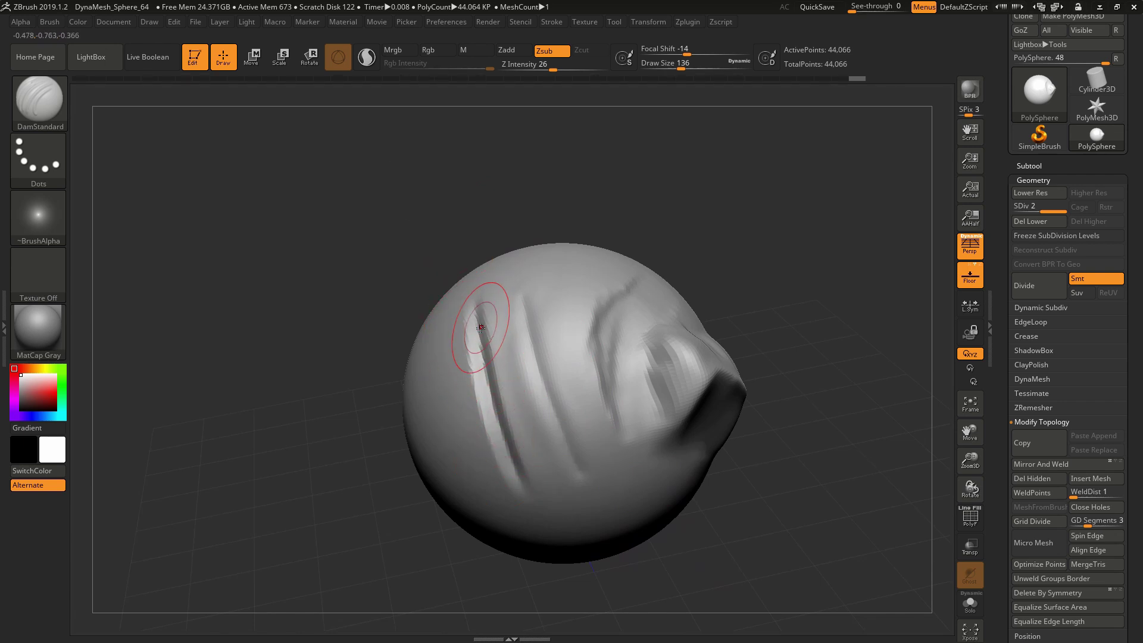
# Step: Carve a side branch off the first groove with Orb_Cracks, then deepen the groove's upper part at Draw Size 97
pyautogui.press('b')
pyautogui.press('o')
pyautogui.press('c')
pyautogui.moveTo(481, 351); pyautogui.dragTo(428, 382)
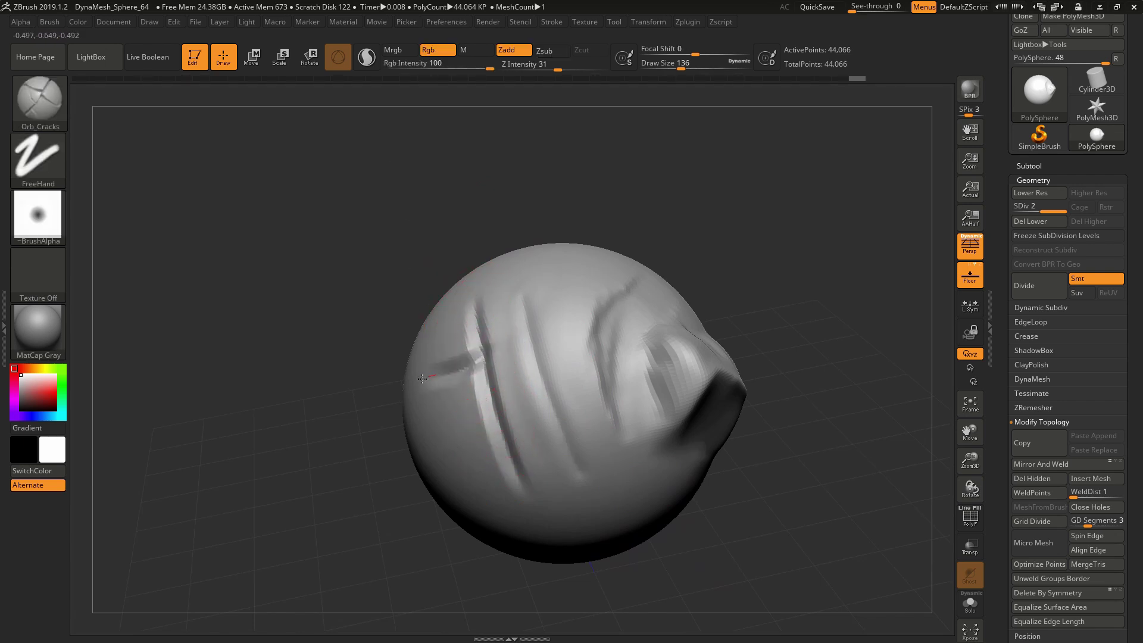
pyautogui.moveTo(310, 500); pyautogui.dragTo(440, 488)
pyautogui.hotkey('ctrl', 'z')
pyautogui.moveTo(484, 353); pyautogui.dragTo(412, 403)
pyautogui.moveTo(550, 488); pyautogui.dragTo(488, 483)
pyautogui.press('space')
pyautogui.moveTo(497, 375); pyautogui.dragTo(462, 306)
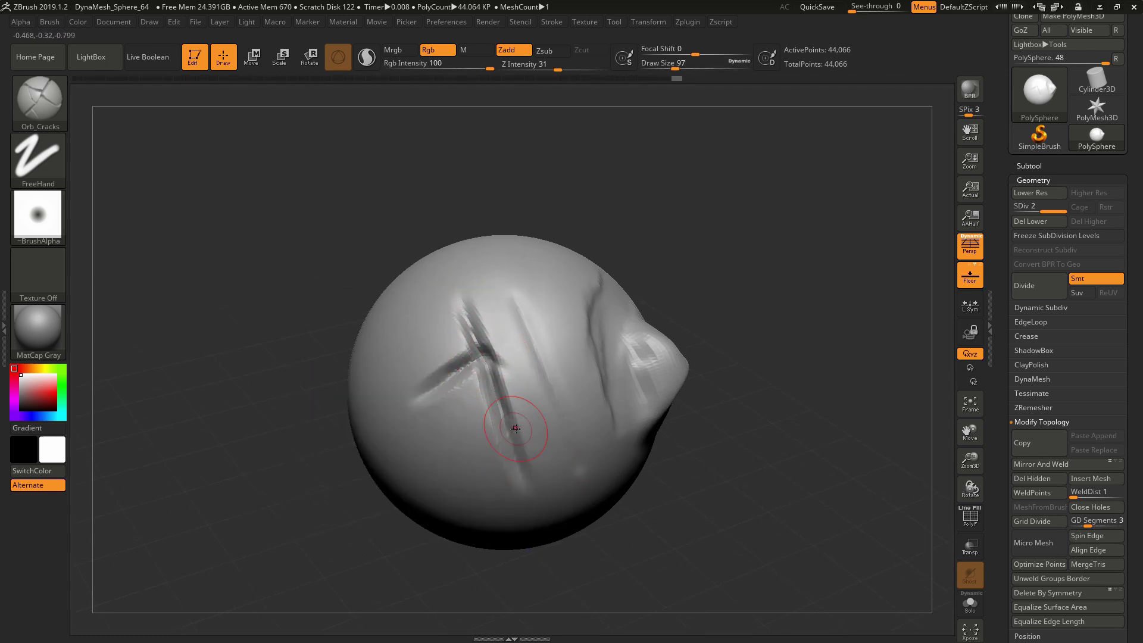
# Step: Carve an angular Orb_Cracks crack that joins the end of the side branch on the sphere's plain side
pyautogui.moveTo(516, 427); pyautogui.dragTo(596, 496, button='right')
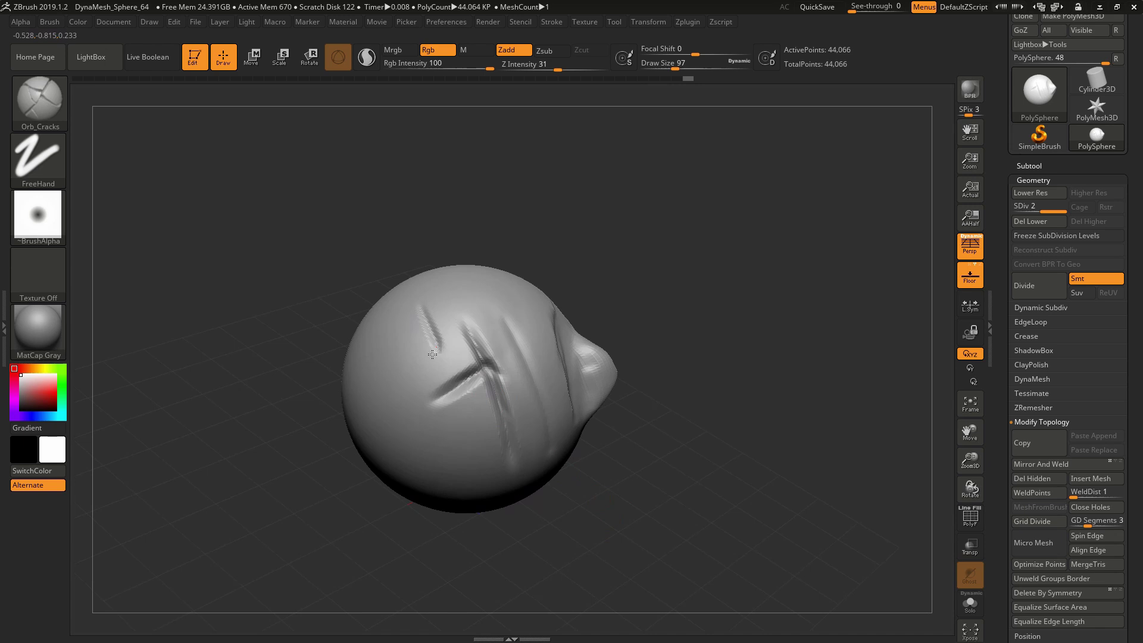
pyautogui.hotkey('ctrl', 'z')
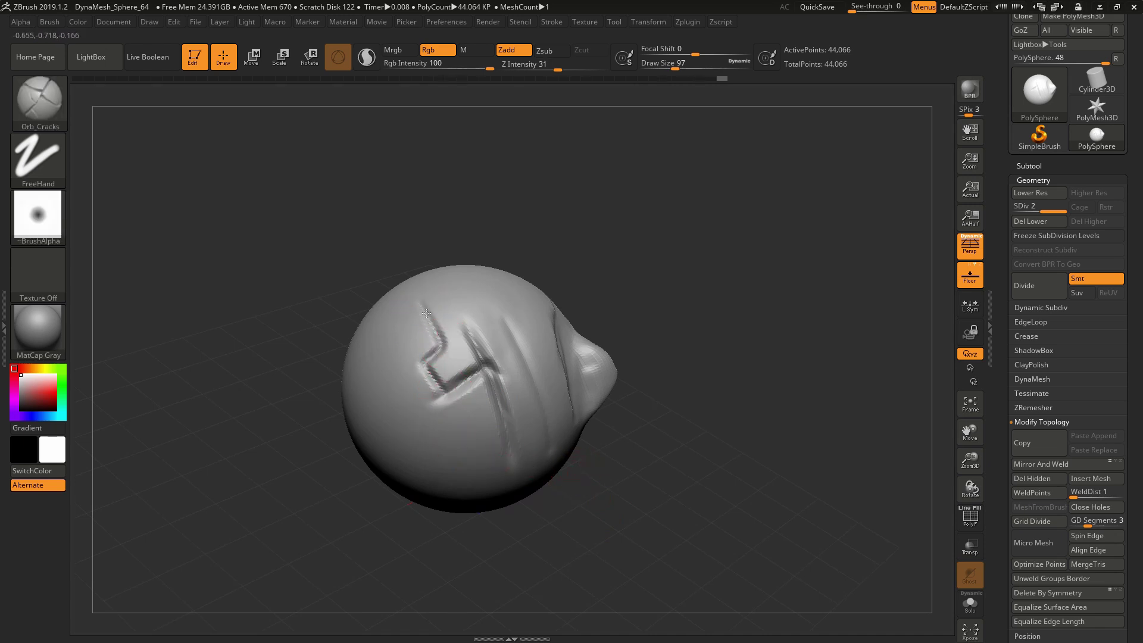
pyautogui.moveTo(643, 351)
pyautogui.mouseDown(button='right')
pyautogui.moveTo(714, 365)
pyautogui.moveTo(685, 375)
pyautogui.mouseUp(button='right')
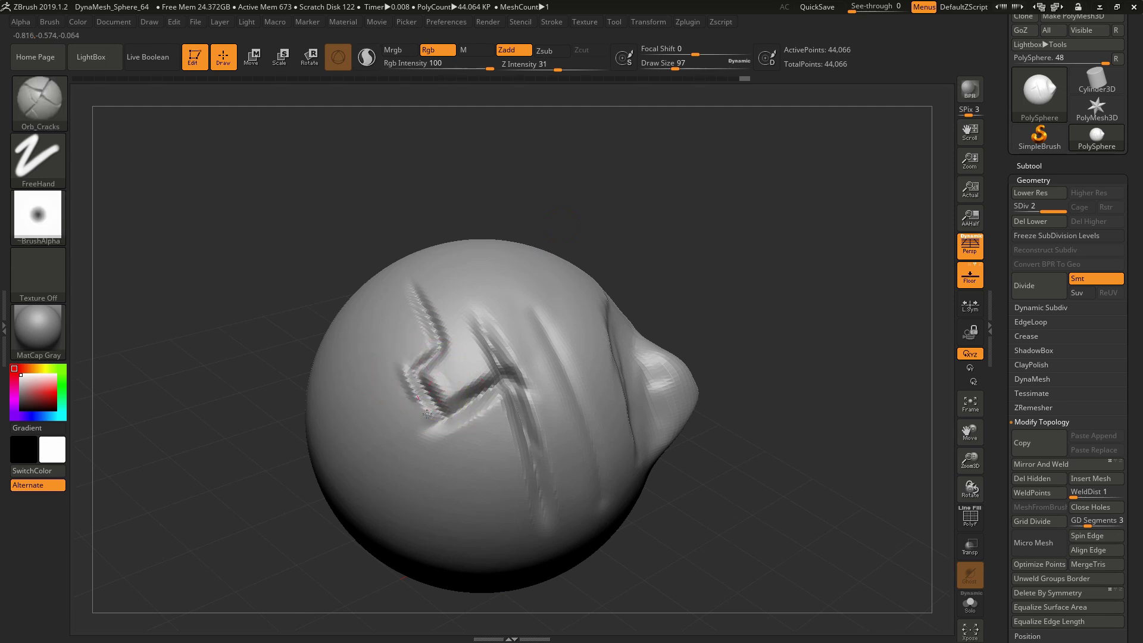
pyautogui.moveTo(723, 504)
pyautogui.mouseDown()
pyautogui.moveTo(613, 506)
pyautogui.moveTo(708, 498)
pyautogui.moveTo(744, 469)
pyautogui.mouseUp()
pyautogui.hotkey('ctrl', 'z')
pyautogui.hotkey('ctrl', 'z')
# Step: Switch to the hPolish brush with a Draw Size of 124 and bring the raised block's front face into view
pyautogui.moveTo(745, 469); pyautogui.dragTo(716, 196, button='right')
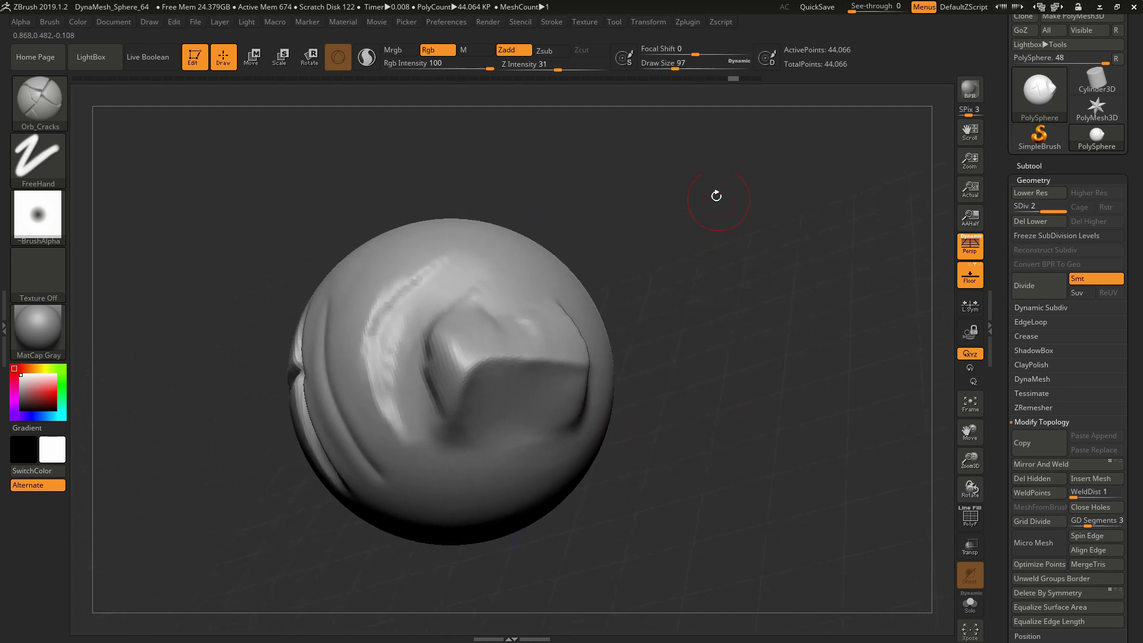
pyautogui.moveTo(721, 353); pyautogui.dragTo(671, 321, button='right')
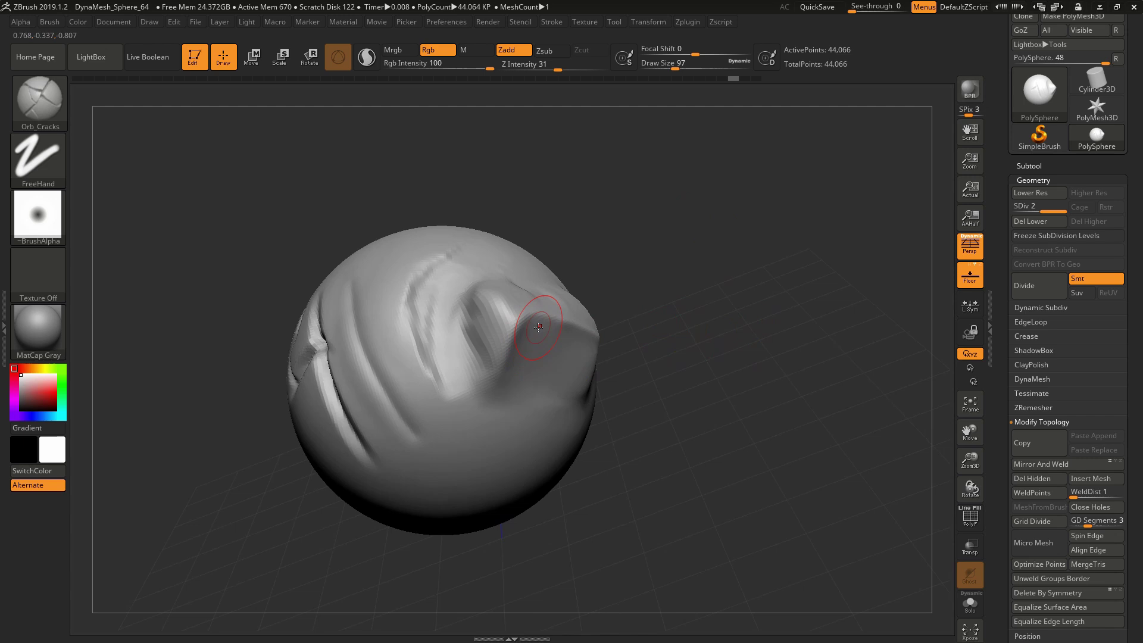
pyautogui.moveTo(539, 327); pyautogui.dragTo(533, 342, button='right')
pyautogui.moveTo(706, 241); pyautogui.dragTo(703, 250, button='right')
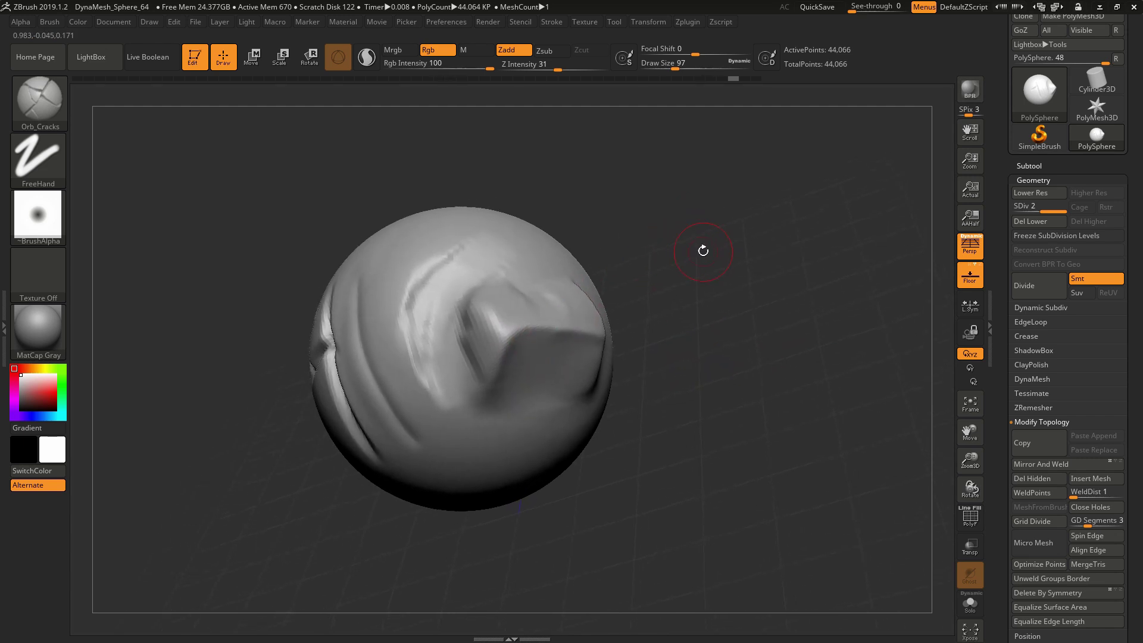
pyautogui.press('b')
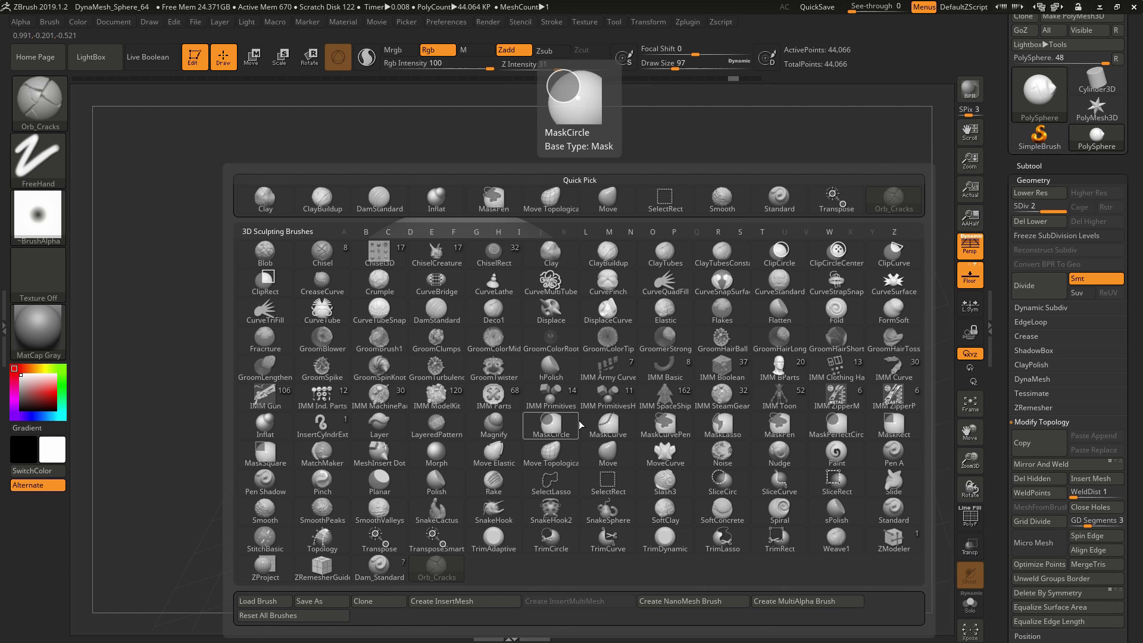
pyautogui.click(548, 369)
pyautogui.moveTo(738, 346)
pyautogui.mouseDown()
pyautogui.moveTo(726, 332)
pyautogui.moveTo(706, 353)
pyautogui.mouseUp()
pyautogui.press('space')
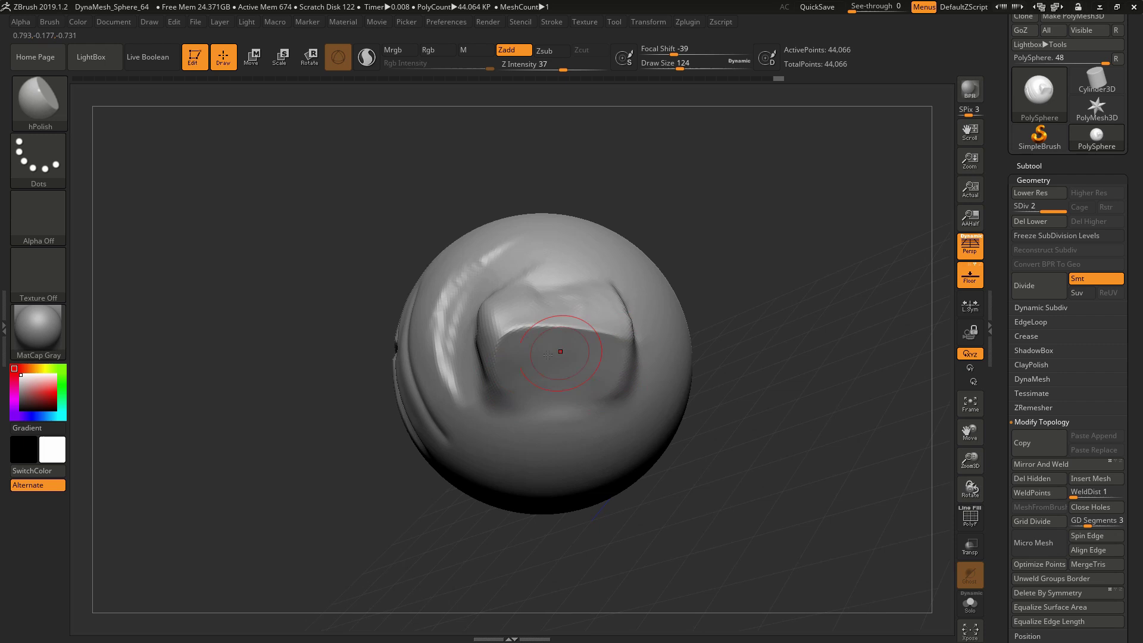
# Step: Polish a flat patch with hPolish on the sphere's curved surface between the DamStandard groove and the raised block
pyautogui.moveTo(775, 458)
pyautogui.mouseDown()
pyautogui.moveTo(732, 491)
pyautogui.moveTo(759, 413)
pyautogui.moveTo(749, 433)
pyautogui.mouseUp()
pyautogui.press('ctrl')
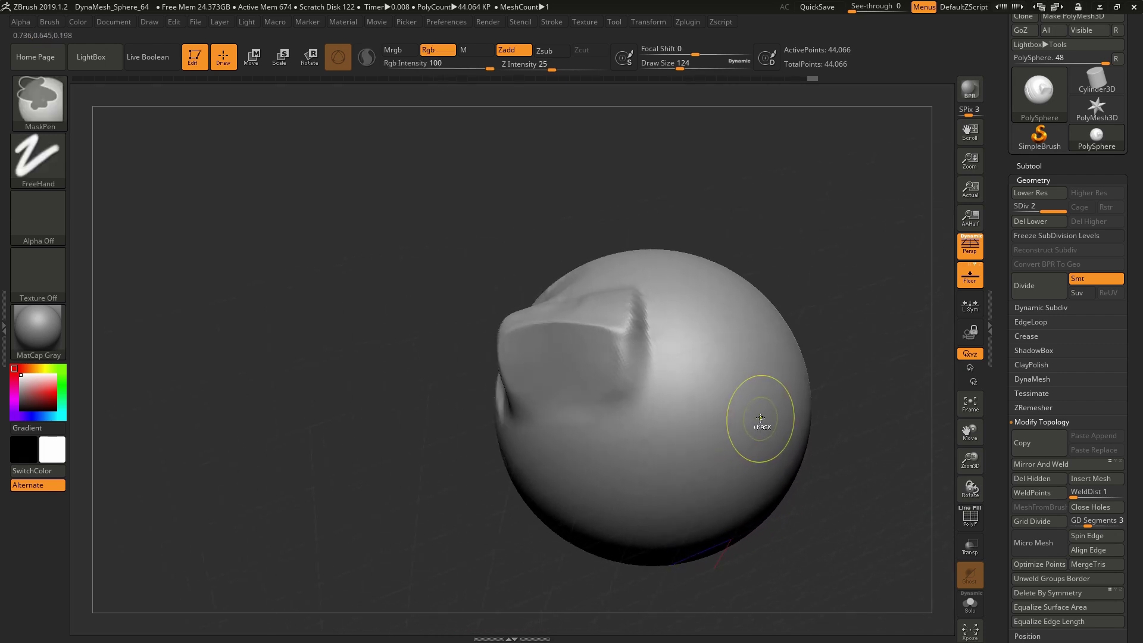
pyautogui.moveTo(716, 206)
pyautogui.mouseDown()
pyautogui.moveTo(731, 238)
pyautogui.moveTo(710, 226)
pyautogui.mouseUp()
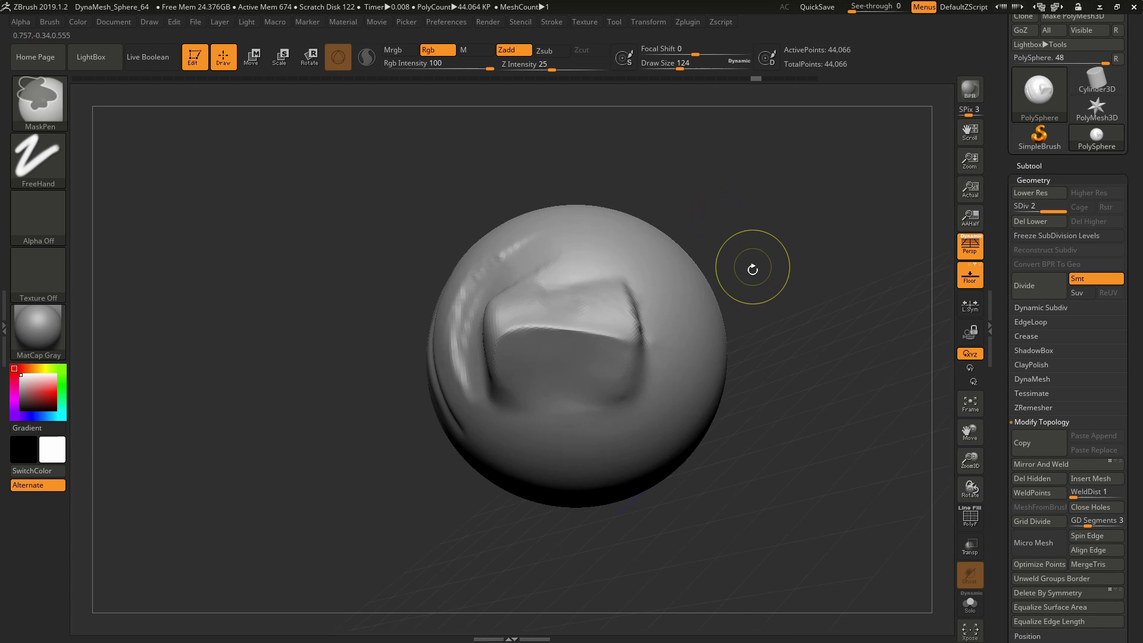
pyautogui.moveTo(755, 271)
pyautogui.mouseDown()
pyautogui.moveTo(744, 264)
pyautogui.moveTo(589, 313)
pyautogui.moveTo(689, 263)
pyautogui.moveTo(744, 280)
pyautogui.moveTo(685, 297)
pyautogui.mouseUp()
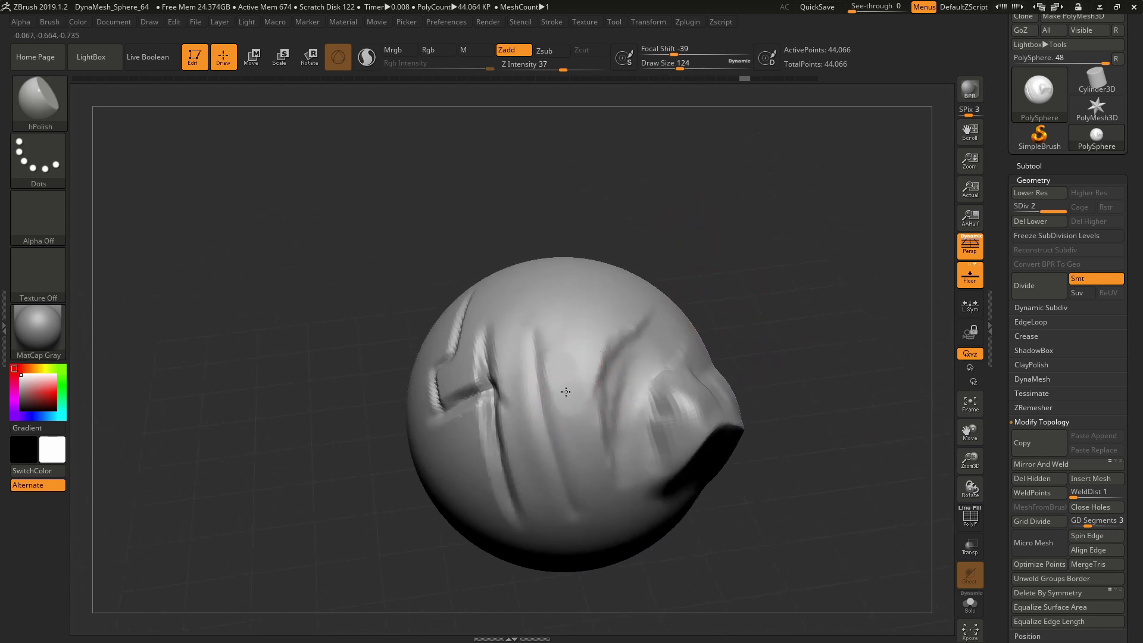
pyautogui.moveTo(570, 388)
pyautogui.mouseDown()
pyautogui.moveTo(663, 260)
pyautogui.moveTo(693, 287)
pyautogui.moveTo(602, 433)
pyautogui.moveTo(642, 286)
pyautogui.moveTo(778, 321)
pyautogui.moveTo(749, 268)
pyautogui.moveTo(779, 293)
pyautogui.moveTo(758, 142)
pyautogui.moveTo(791, 328)
pyautogui.moveTo(553, 371)
pyautogui.mouseUp()
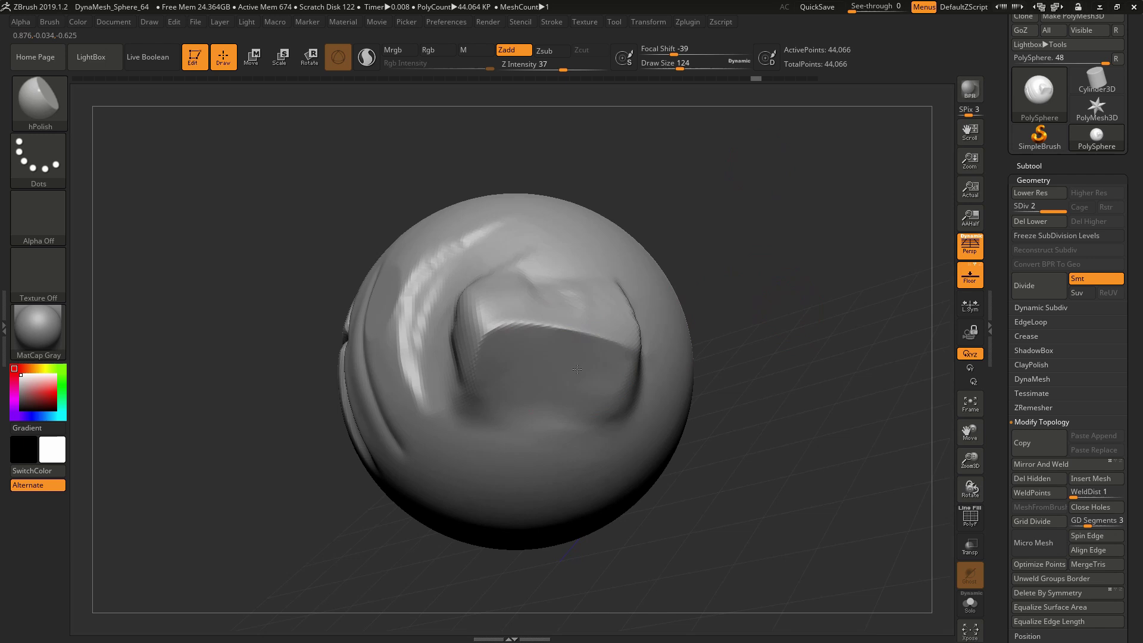
# Step: Flatten the raised block's front face with hPolish up to its sharp upper edge
pyautogui.moveTo(778, 407); pyautogui.dragTo(525, 353)
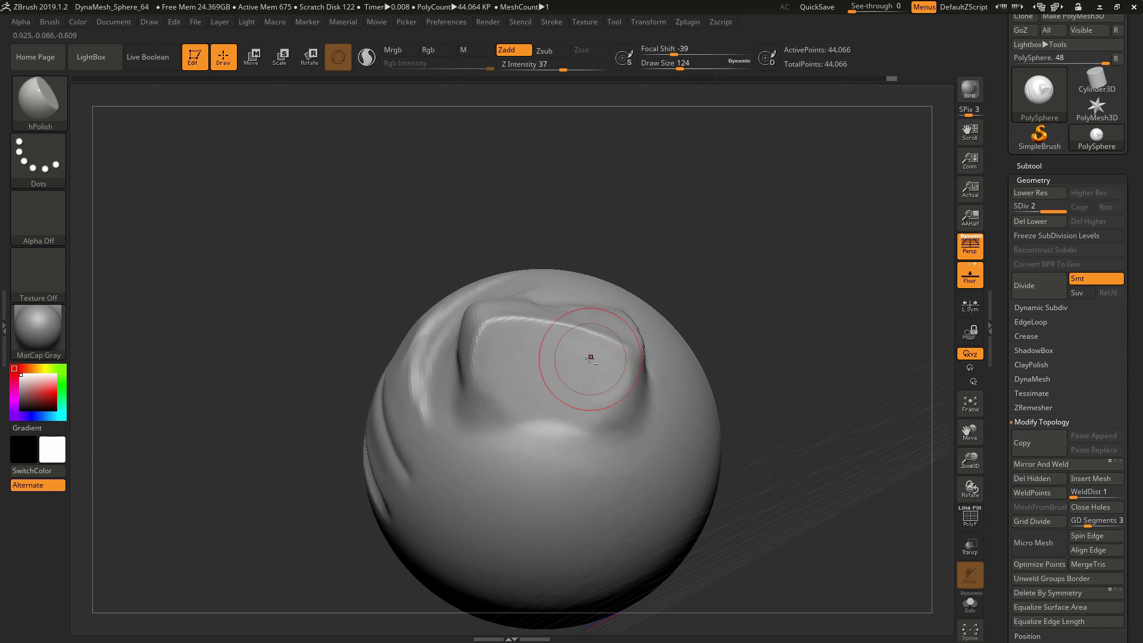
pyautogui.moveTo(723, 301)
pyautogui.mouseDown()
pyautogui.moveTo(780, 307)
pyautogui.moveTo(762, 295)
pyautogui.mouseUp()
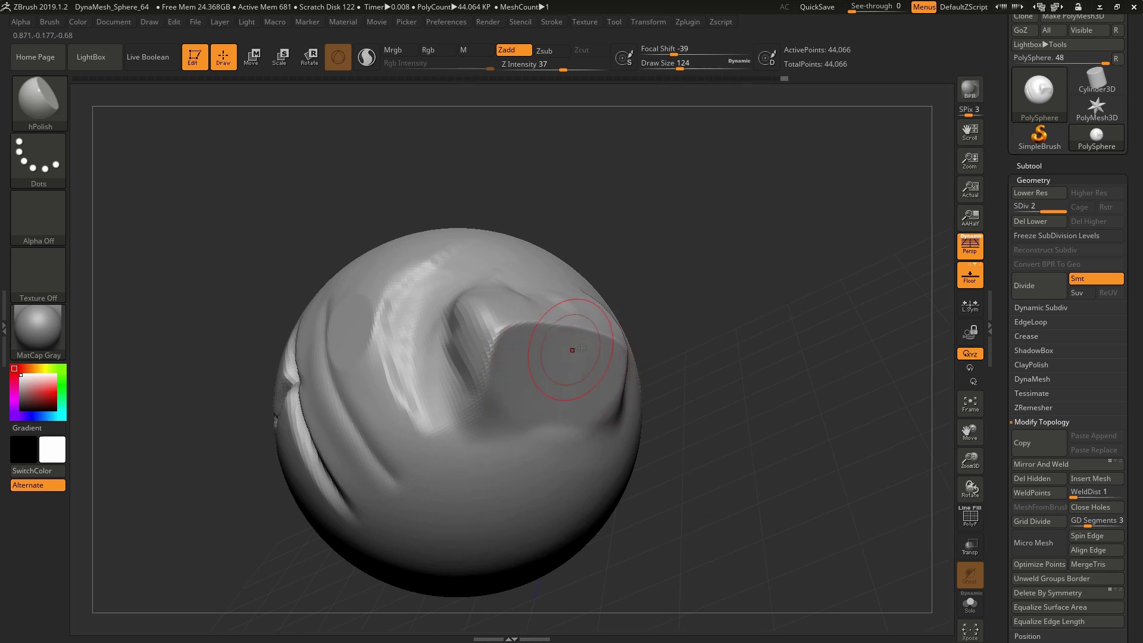
pyautogui.moveTo(581, 348)
pyautogui.mouseDown()
pyautogui.moveTo(734, 312)
pyautogui.moveTo(755, 342)
pyautogui.moveTo(791, 324)
pyautogui.moveTo(684, 310)
pyautogui.mouseUp()
# Step: Carve a round dimple into the sphere below the raised block with the Standard brush in subtractive mode
pyautogui.press('b')
pyautogui.press('s')
pyautogui.press('t')
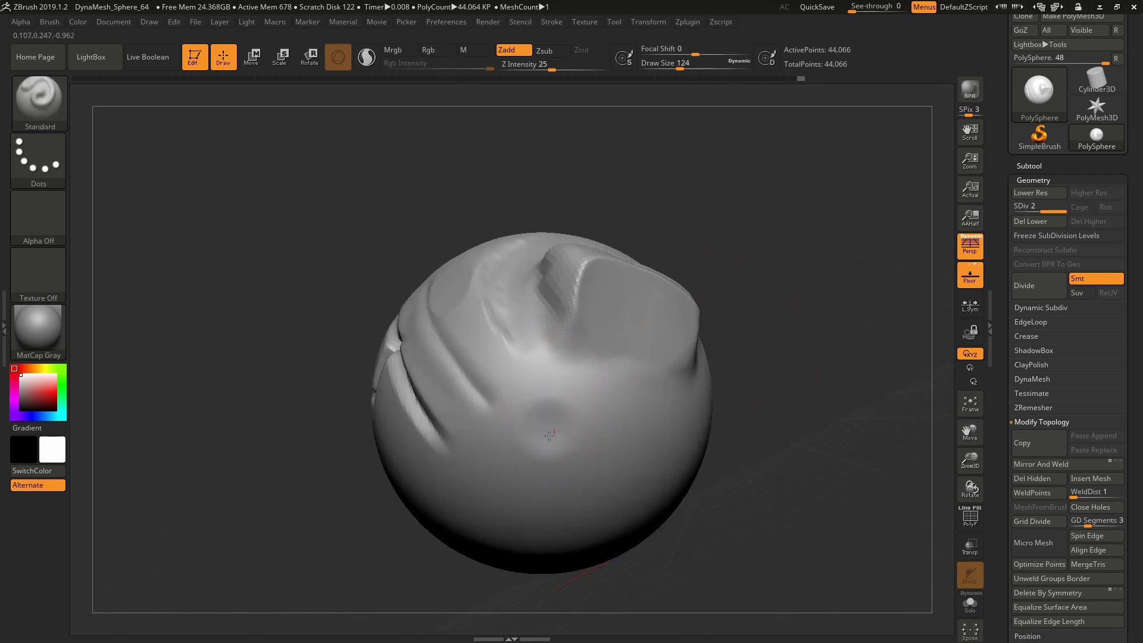
pyautogui.keyDown('alt'); pyautogui.moveTo(549, 436); pyautogui.dragTo(549, 424); pyautogui.keyUp('alt')
pyautogui.moveTo(793, 405)
pyautogui.mouseDown()
pyautogui.moveTo(806, 370)
pyautogui.moveTo(821, 375)
pyautogui.mouseUp()
# Step: Flatten the floor of the round dimple with the hPolish brush
pyautogui.press('b')
pyautogui.press('h')
pyautogui.press('p')
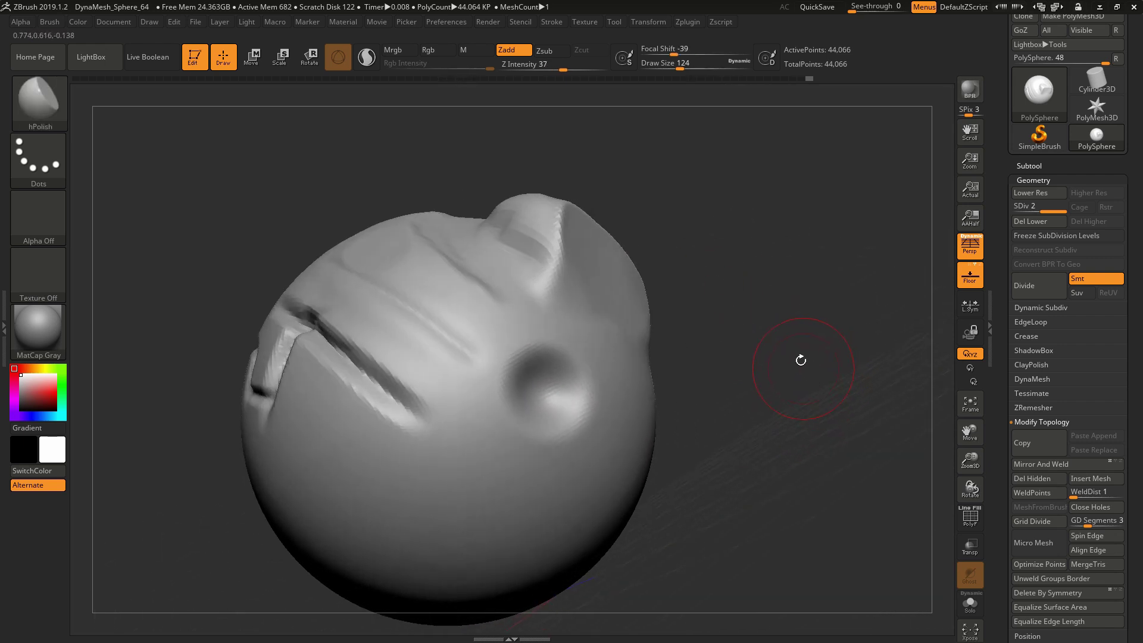
pyautogui.moveTo(757, 232); pyautogui.dragTo(705, 244)
pyautogui.moveTo(547, 398); pyautogui.dragTo(556, 393)
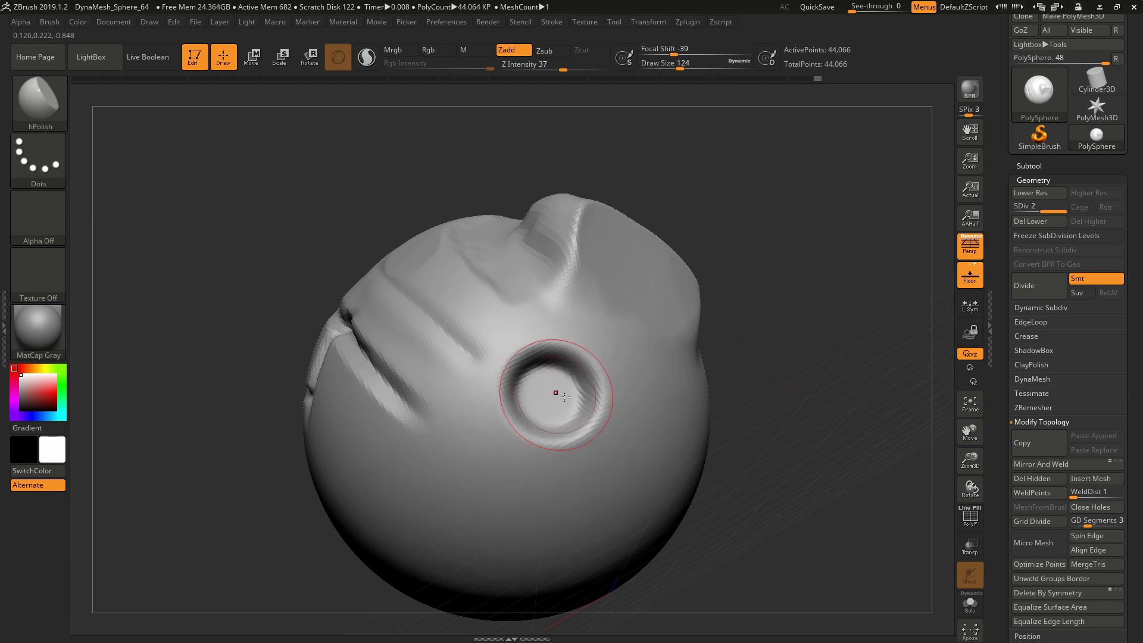
pyautogui.moveTo(751, 445)
pyautogui.mouseDown()
pyautogui.moveTo(800, 454)
pyautogui.moveTo(807, 467)
pyautogui.moveTo(738, 444)
pyautogui.mouseUp()
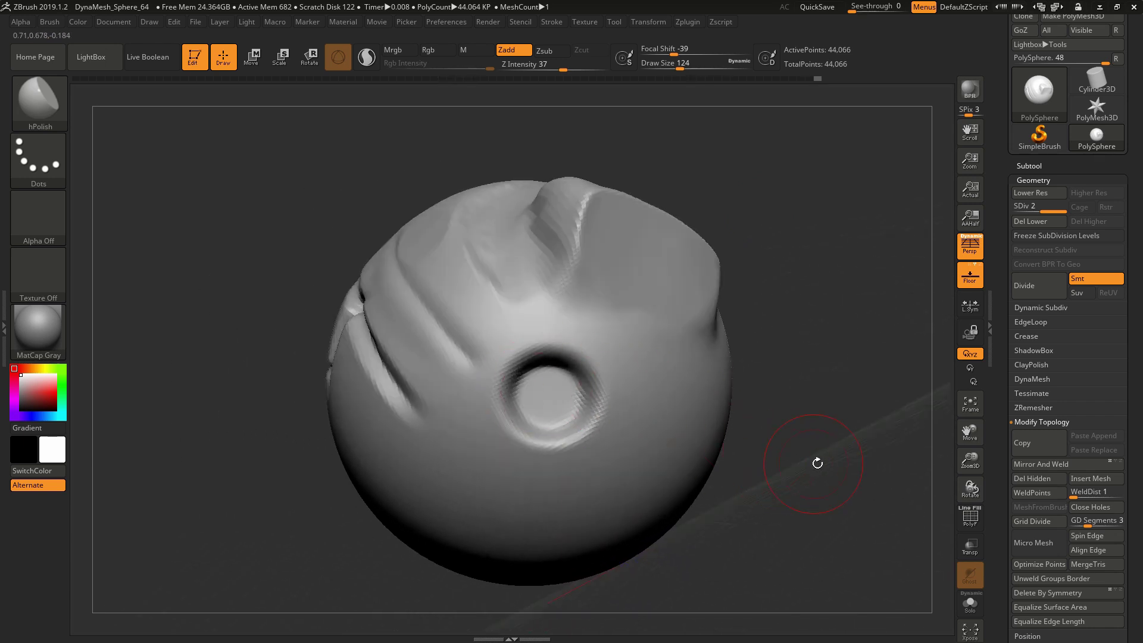
# Step: Smooth the round dimple's walls and polish a smaller flat spot at its bottom
pyautogui.moveTo(816, 462)
pyautogui.mouseDown()
pyautogui.moveTo(803, 428)
pyautogui.moveTo(749, 402)
pyautogui.moveTo(800, 405)
pyautogui.mouseUp()
pyautogui.keyDown('shift'); pyautogui.moveTo(515, 375); pyautogui.dragTo(516, 386); pyautogui.keyUp('shift')
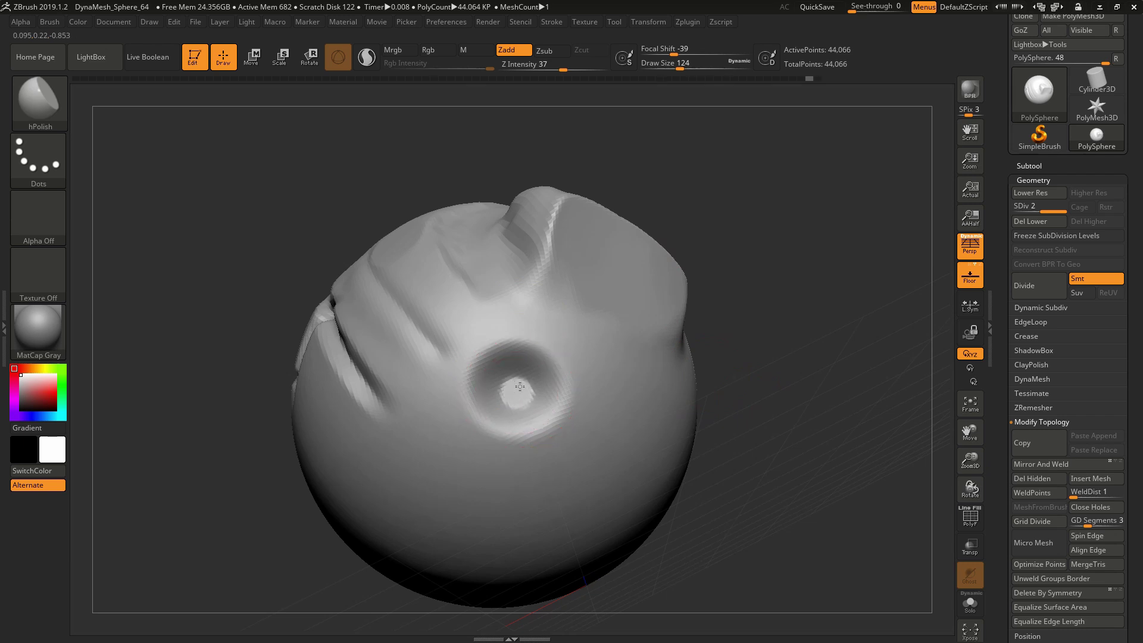
pyautogui.moveTo(774, 415); pyautogui.dragTo(824, 438)
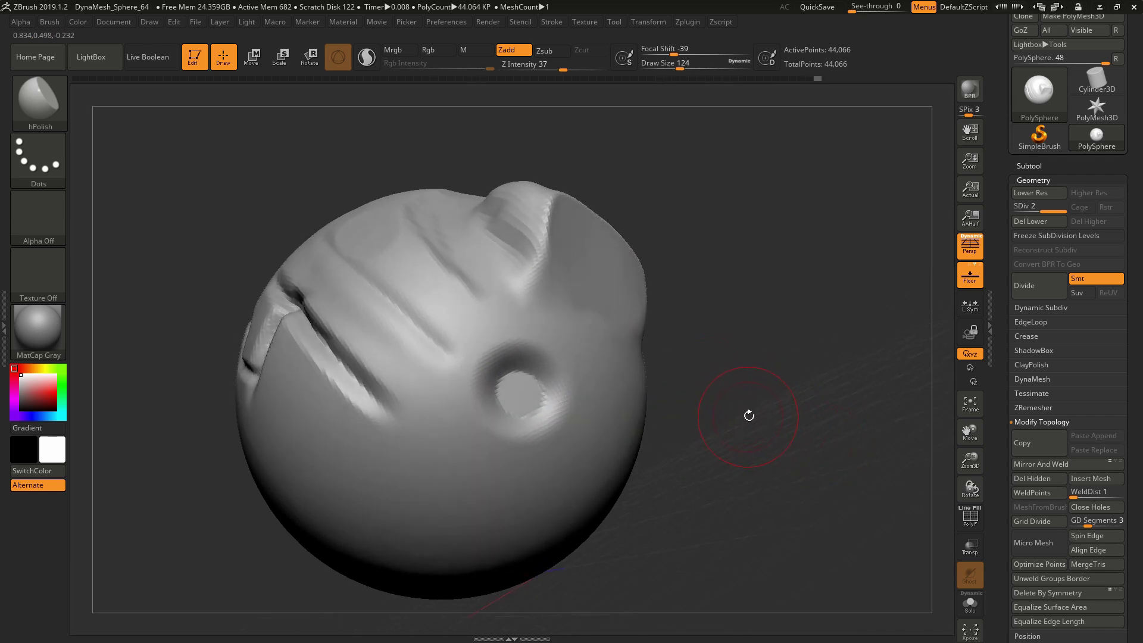
# Step: Flatten the raised block's side facing the grooves with hPolish, smooth beside it, and set the Draw Size to 80
pyautogui.moveTo(755, 349)
pyautogui.mouseDown()
pyautogui.moveTo(752, 372)
pyautogui.moveTo(780, 358)
pyautogui.moveTo(791, 371)
pyautogui.moveTo(719, 334)
pyautogui.mouseUp()
pyautogui.moveTo(503, 286)
pyautogui.mouseDown()
pyautogui.moveTo(515, 301)
pyautogui.moveTo(502, 283)
pyautogui.moveTo(497, 315)
pyautogui.mouseUp()
pyautogui.moveTo(747, 309); pyautogui.dragTo(788, 297)
pyautogui.moveTo(474, 332); pyautogui.dragTo(489, 354)
pyautogui.moveTo(771, 327); pyautogui.dragTo(729, 342)
pyautogui.moveTo(440, 335)
pyautogui.keyDown('shift'); pyautogui.mouseDown()
pyautogui.moveTo(443, 361)
pyautogui.moveTo(440, 340)
pyautogui.moveTo(504, 343)
pyautogui.mouseUp(); pyautogui.keyUp('shift')
pyautogui.press('space')
pyautogui.moveTo(684, 360); pyautogui.dragTo(613, 358)
pyautogui.hotkey('ctrl', 'z')
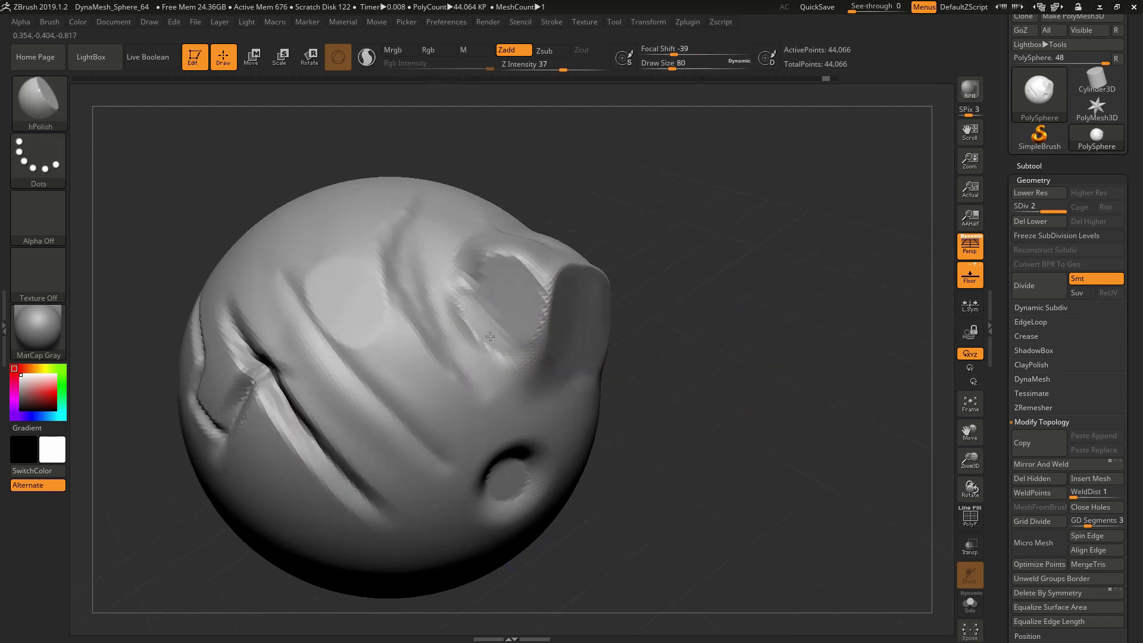
# Step: Polish adjoining flat planes along the base of the raised block's side facet with hPolish
pyautogui.moveTo(651, 356); pyautogui.dragTo(629, 351)
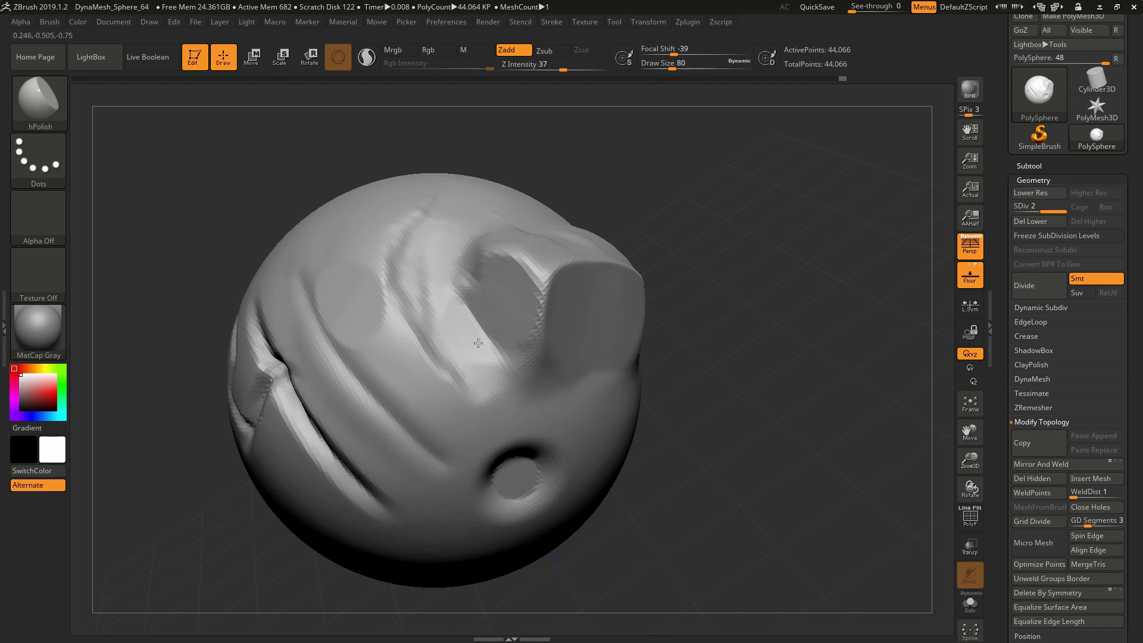
pyautogui.moveTo(548, 316)
pyautogui.mouseDown(button='right')
pyautogui.moveTo(489, 309)
pyautogui.moveTo(553, 299)
pyautogui.mouseUp(button='right')
pyautogui.moveTo(475, 329); pyautogui.dragTo(466, 340)
pyautogui.moveTo(693, 208); pyautogui.dragTo(661, 223)
pyautogui.moveTo(495, 309); pyautogui.dragTo(492, 311)
pyautogui.moveTo(516, 329); pyautogui.dragTo(552, 293, button='right')
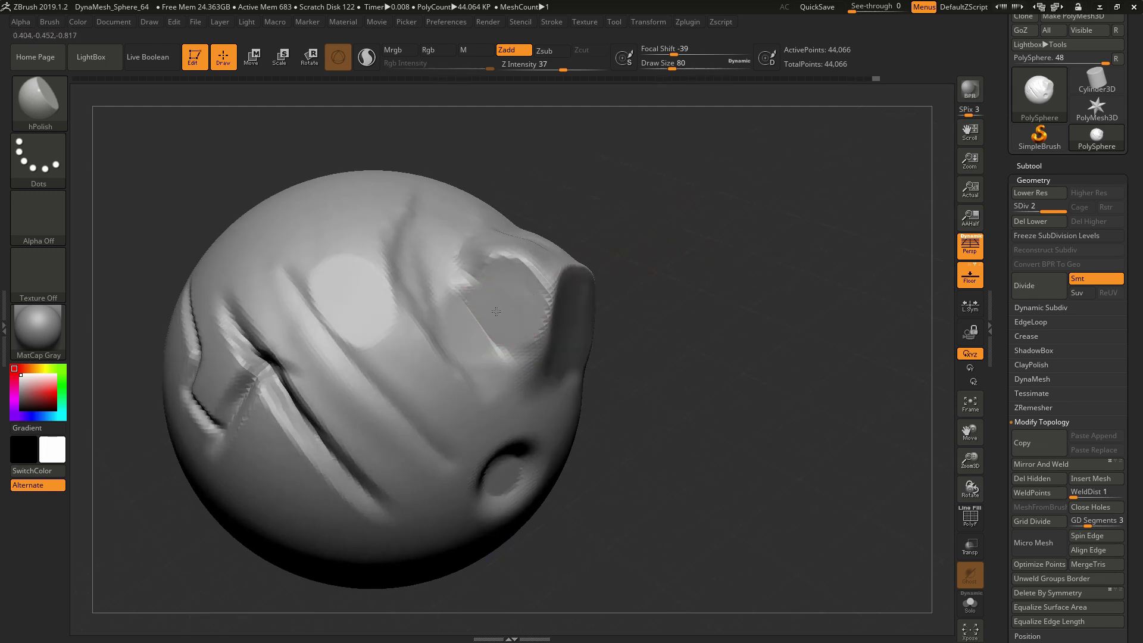
pyautogui.moveTo(496, 311); pyautogui.dragTo(501, 321)
pyautogui.moveTo(646, 291)
pyautogui.mouseDown()
pyautogui.moveTo(709, 284)
pyautogui.moveTo(678, 289)
pyautogui.mouseUp()
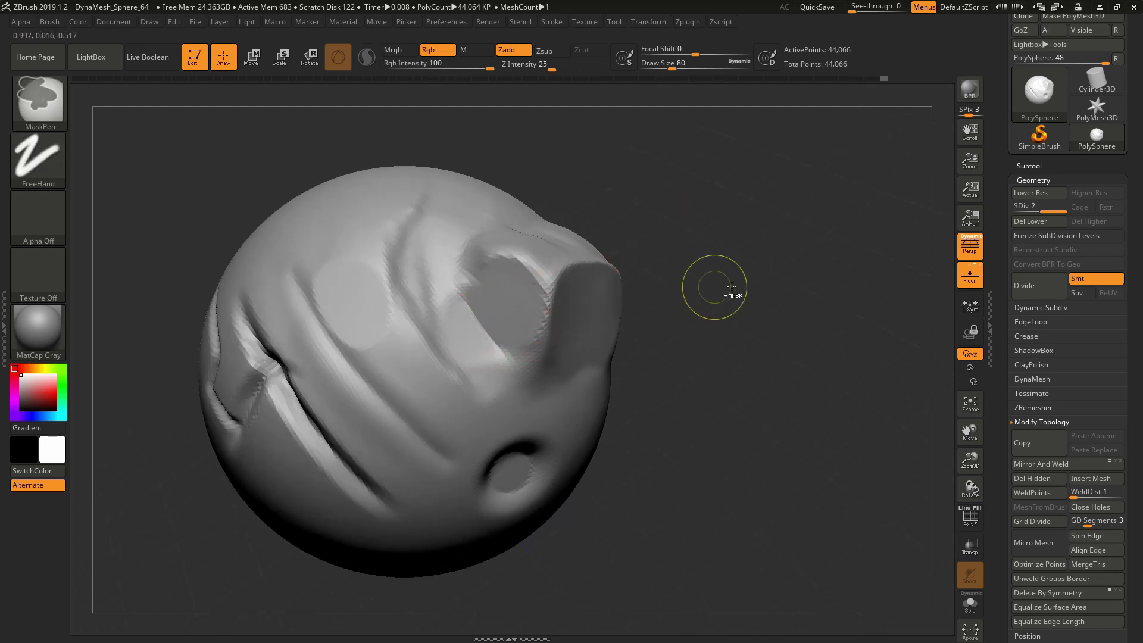
pyautogui.moveTo(727, 309); pyautogui.dragTo(705, 299, button='right')
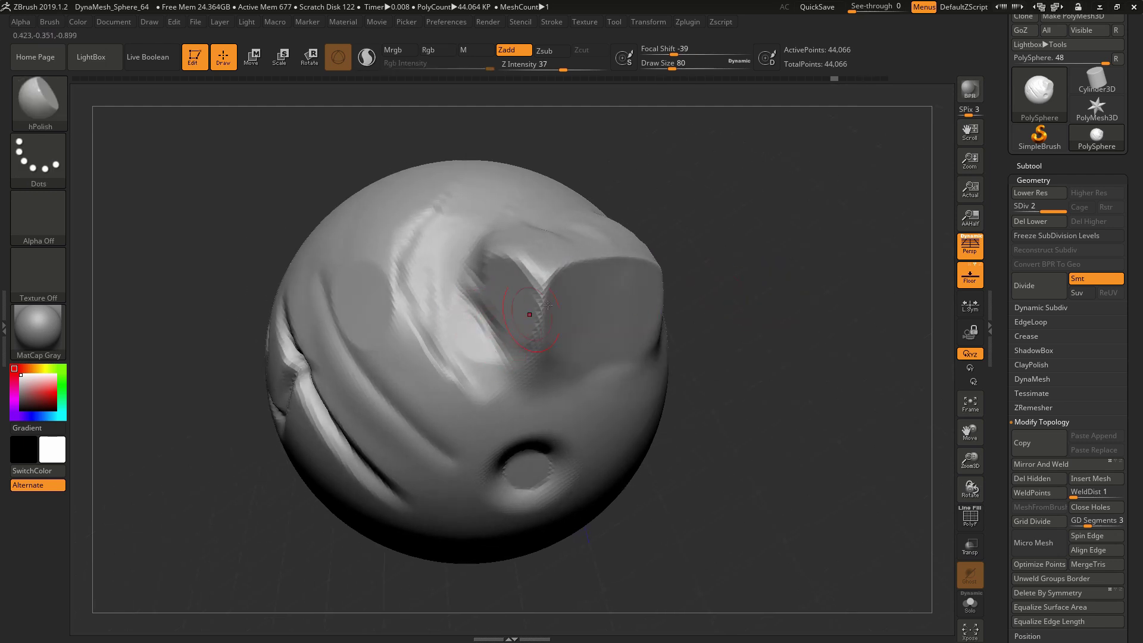
pyautogui.moveTo(802, 290); pyautogui.dragTo(812, 281, button='right')
pyautogui.moveTo(803, 434); pyautogui.dragTo(798, 410, button='right')
pyautogui.press('ctrl')
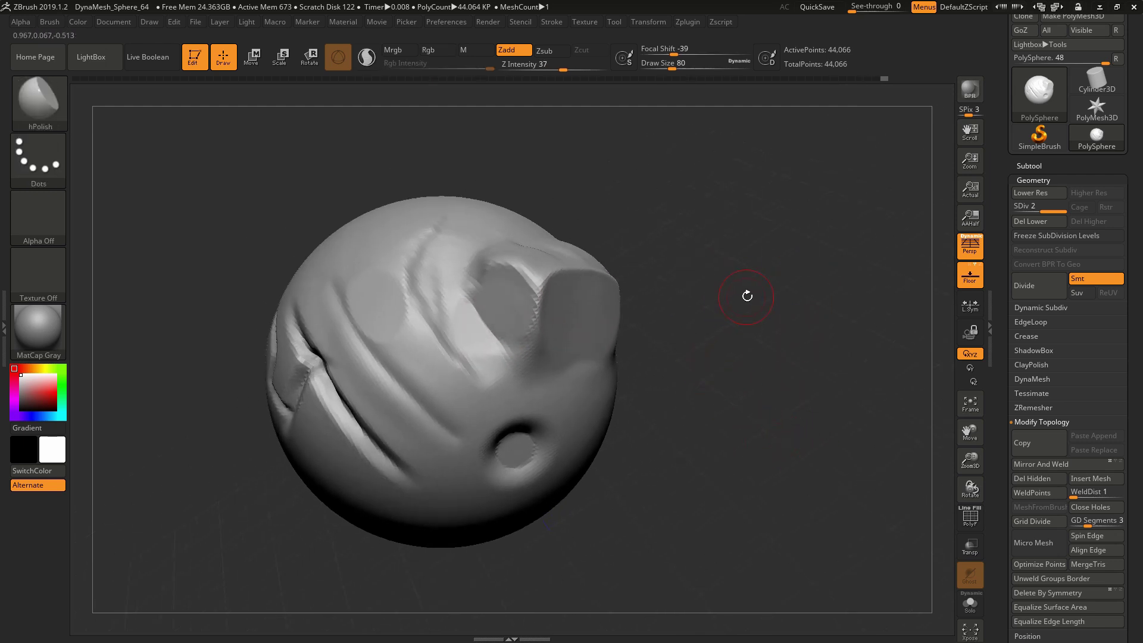
# Step: Select the TrimDynamic brush and set its Draw Size to 116
pyautogui.moveTo(747, 296); pyautogui.dragTo(702, 255, button='right')
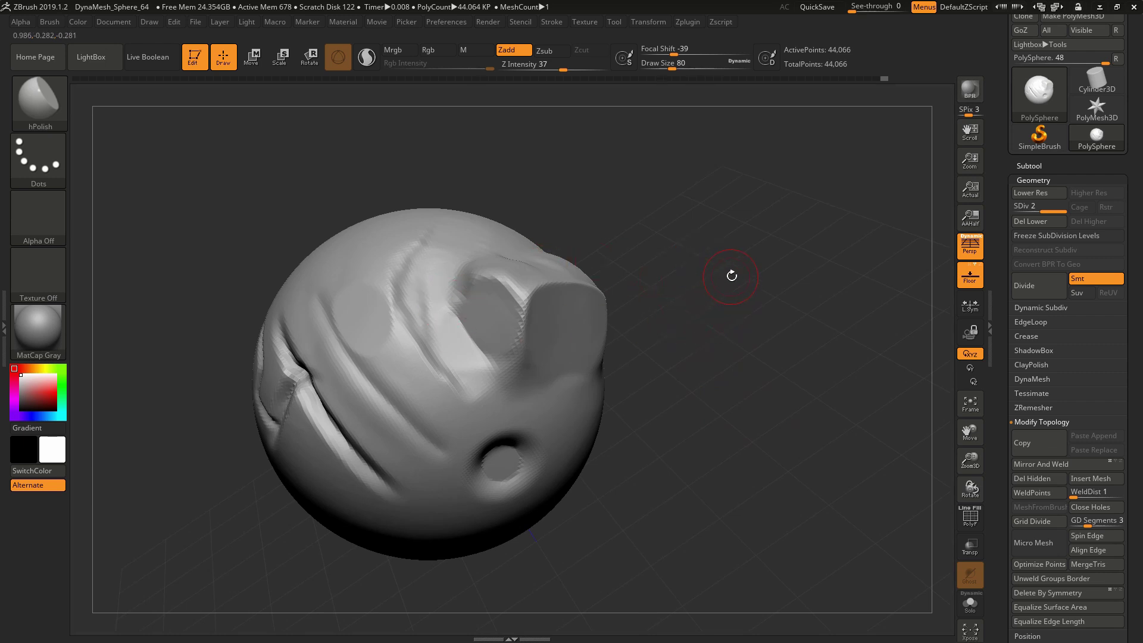
pyautogui.moveTo(732, 273); pyautogui.dragTo(705, 274, button='right')
pyautogui.press('b')
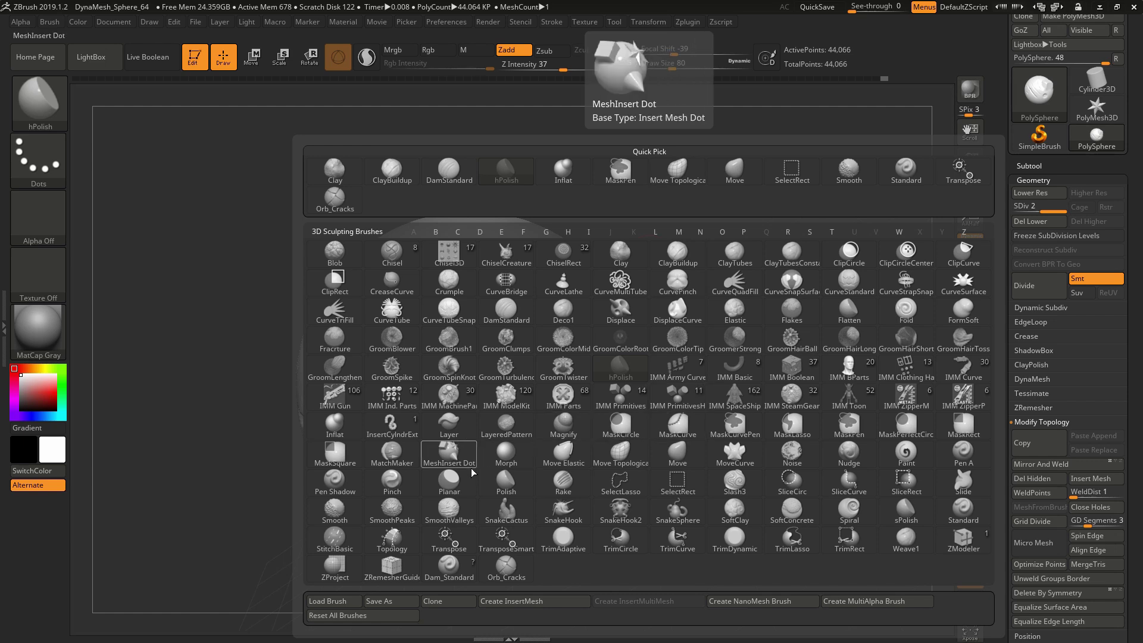
pyautogui.click(735, 542)
pyautogui.moveTo(757, 315); pyautogui.dragTo(732, 337)
pyautogui.rightClick(664, 328)
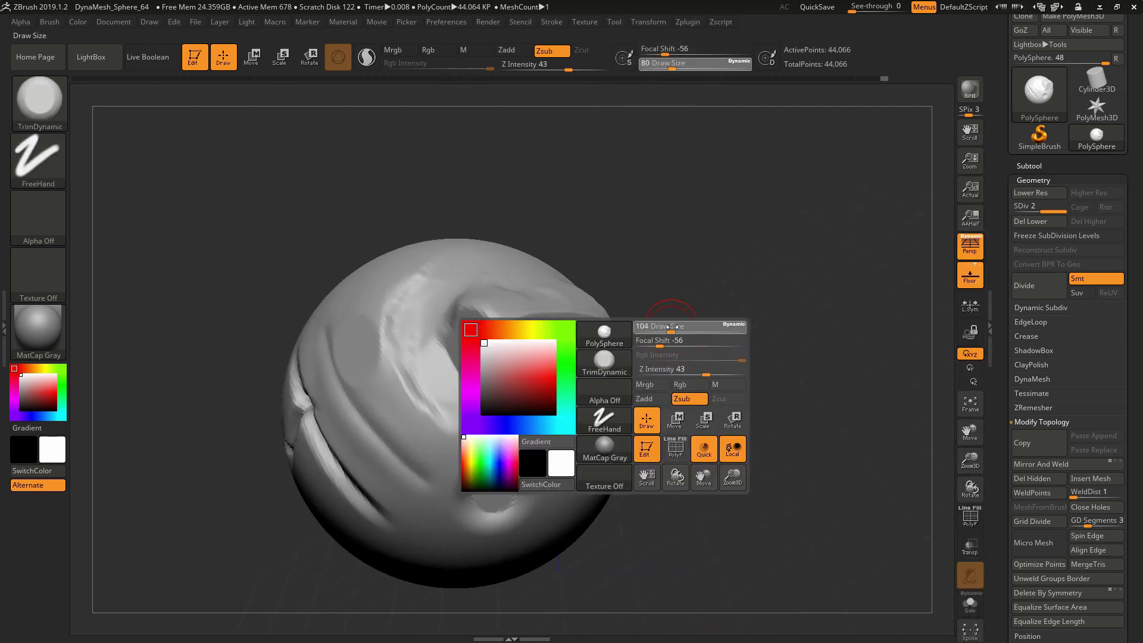
pyautogui.moveTo(657, 330); pyautogui.dragTo(666, 316)
# Step: Trim a flat bevel along the raised block's upper edge with TrimDynamic
pyautogui.moveTo(521, 366); pyautogui.dragTo(518, 351)
pyautogui.moveTo(735, 329)
pyautogui.mouseDown()
pyautogui.moveTo(708, 350)
pyautogui.moveTo(766, 291)
pyautogui.mouseUp()
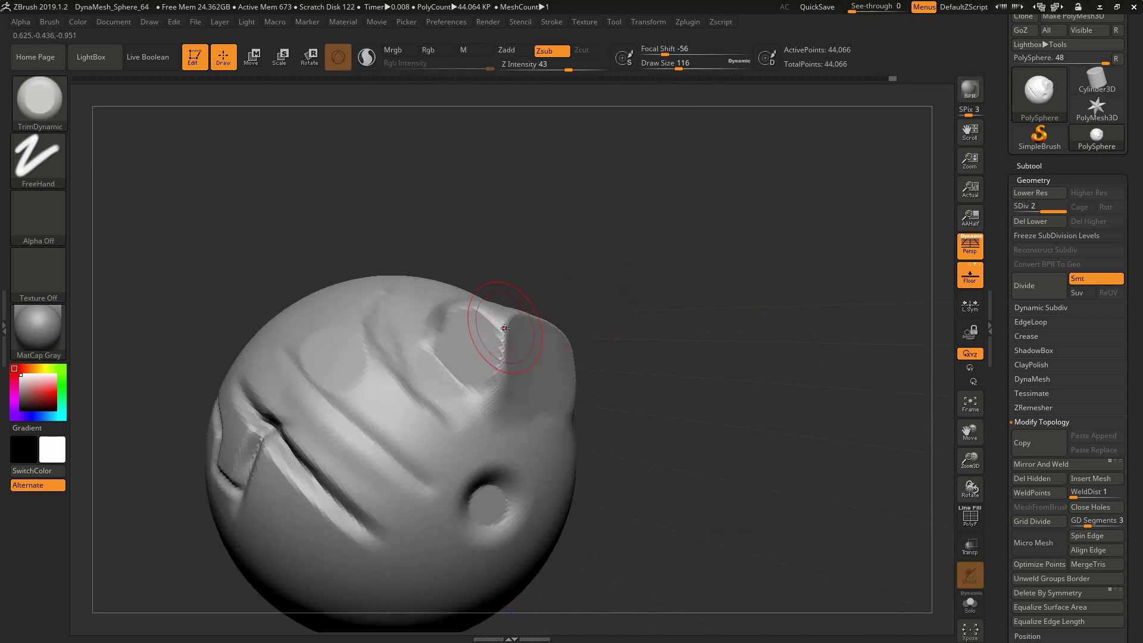
pyautogui.moveTo(594, 258); pyautogui.dragTo(701, 271, button='right')
pyautogui.moveTo(701, 271)
pyautogui.mouseDown()
pyautogui.moveTo(718, 255)
pyautogui.moveTo(717, 284)
pyautogui.moveTo(691, 289)
pyautogui.mouseUp()
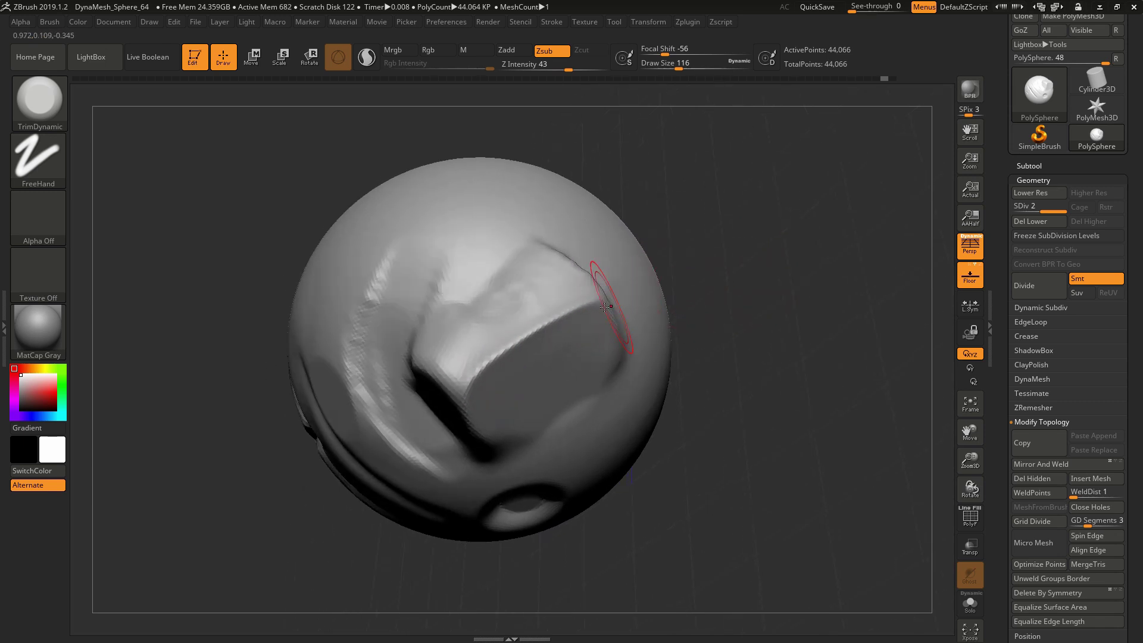
pyautogui.moveTo(610, 300); pyautogui.dragTo(535, 327)
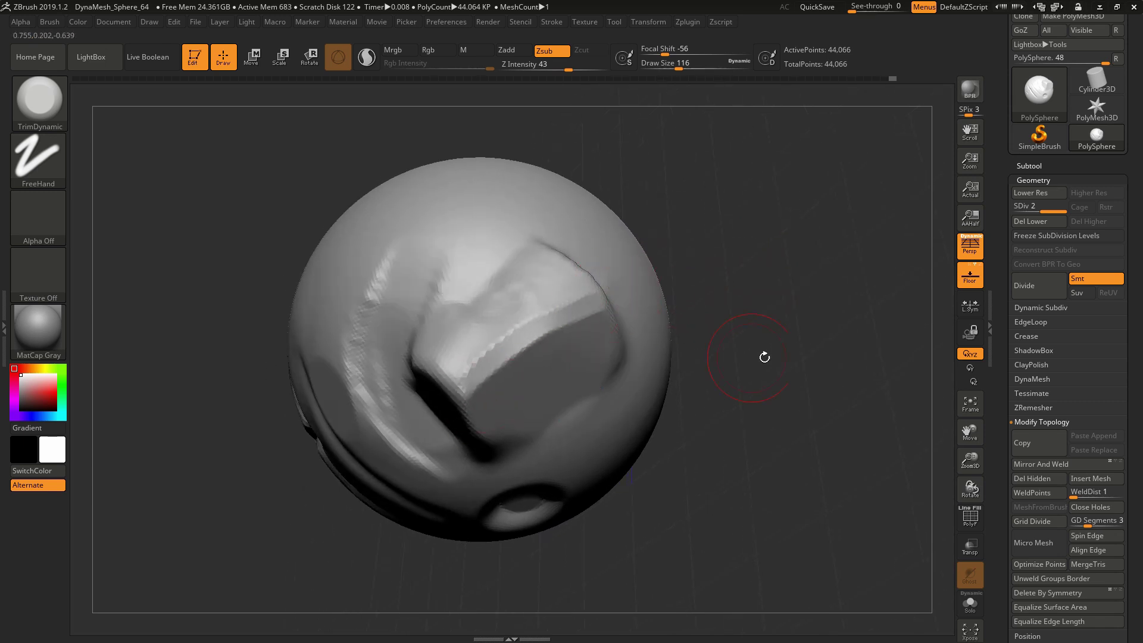
pyautogui.moveTo(762, 355)
pyautogui.mouseDown(button='right')
pyautogui.moveTo(816, 337)
pyautogui.moveTo(773, 359)
pyautogui.moveTo(801, 344)
pyautogui.mouseUp(button='right')
# Step: Switch to hPolish and polish along the raised block's bevelled edge for comparison
pyautogui.press('b')
pyautogui.press('h')
pyautogui.press('p')
pyautogui.moveTo(485, 345); pyautogui.dragTo(495, 364)
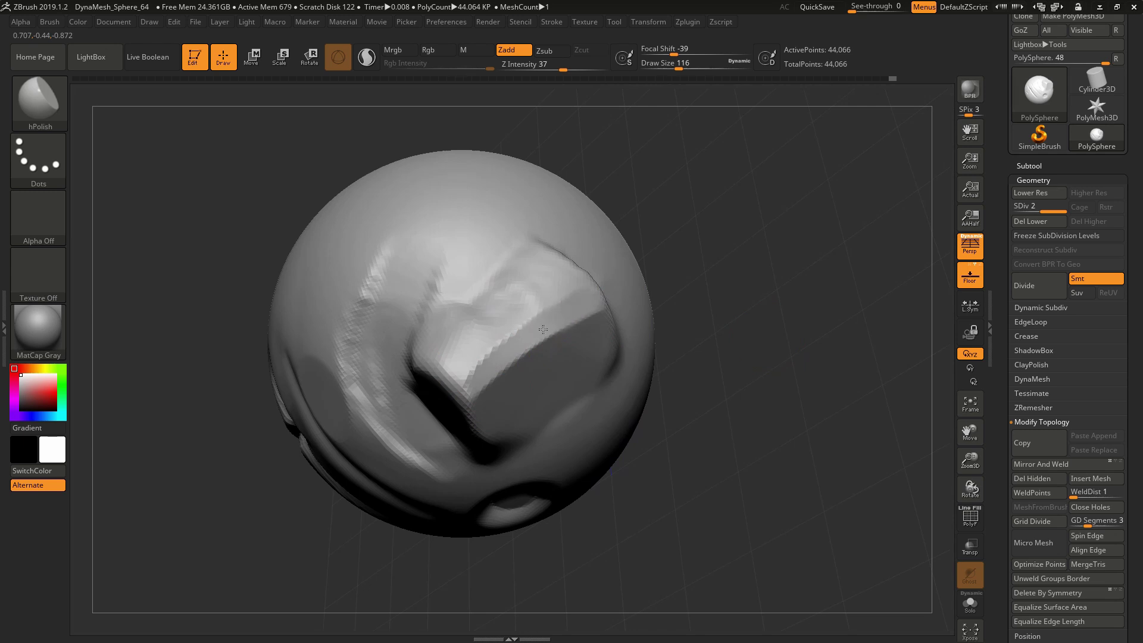
pyautogui.moveTo(768, 360); pyautogui.dragTo(747, 403, button='right')
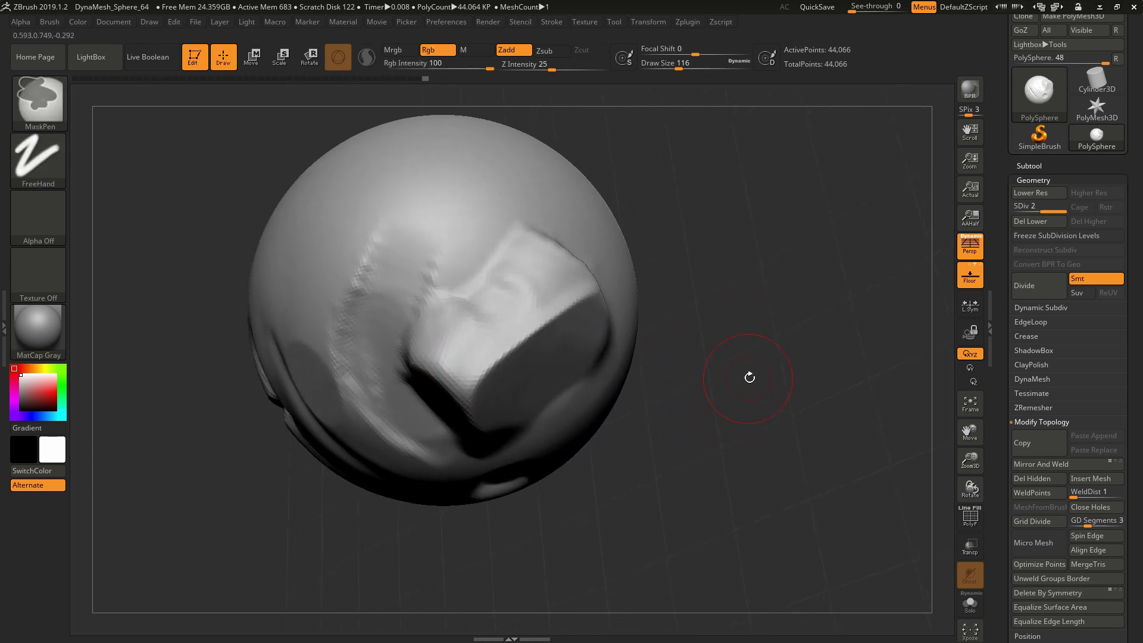
# Step: Undo the trim and polish strokes along the raised block's edge
pyautogui.hotkey('ctrl', 'z')
pyautogui.hotkey('ctrl', 'z')
pyautogui.moveTo(709, 237); pyautogui.dragTo(712, 253, button='right')
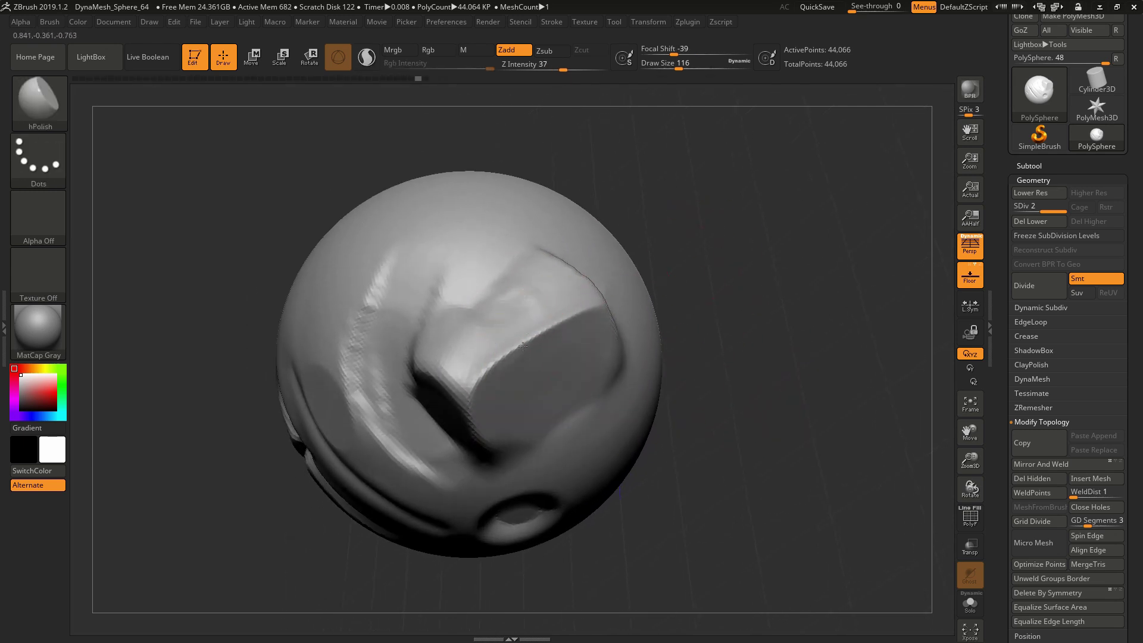
pyautogui.hotkey('ctrl', 'z')
# Step: Try hPolish strokes along the raised block's edge with a Draw Size of 101, undoing each attempt
pyautogui.moveTo(556, 320); pyautogui.dragTo(554, 326)
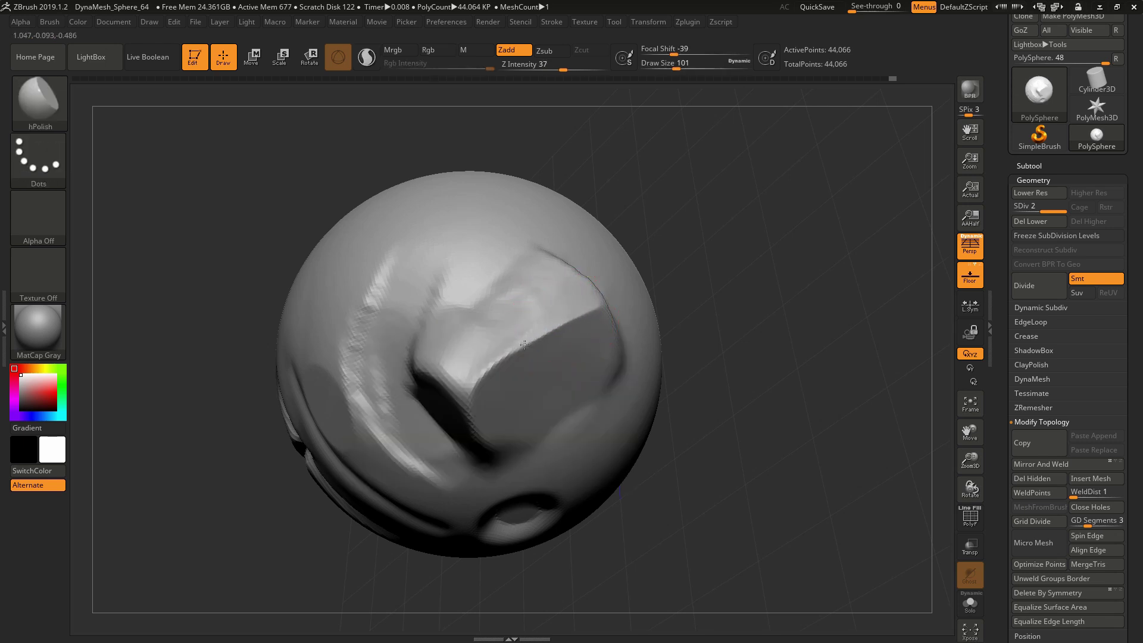
pyautogui.moveTo(724, 286); pyautogui.dragTo(723, 310)
pyautogui.hotkey('ctrl', 'z')
pyautogui.moveTo(506, 383); pyautogui.dragTo(490, 381)
pyautogui.moveTo(690, 271); pyautogui.dragTo(675, 257)
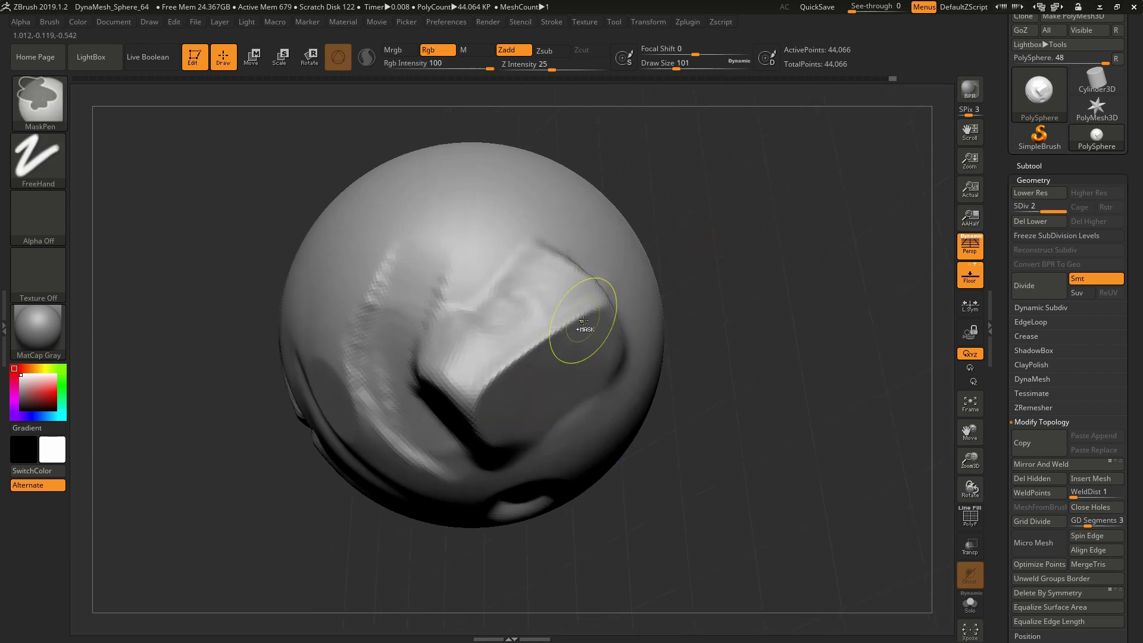
pyautogui.hotkey('ctrl', 'z')
# Step: Try further hPolish passes along the block's edge, starting again from its far corner
pyautogui.moveTo(586, 312); pyautogui.dragTo(576, 318)
pyautogui.moveTo(529, 347); pyautogui.dragTo(495, 380)
pyautogui.hotkey('ctrl', 'z')
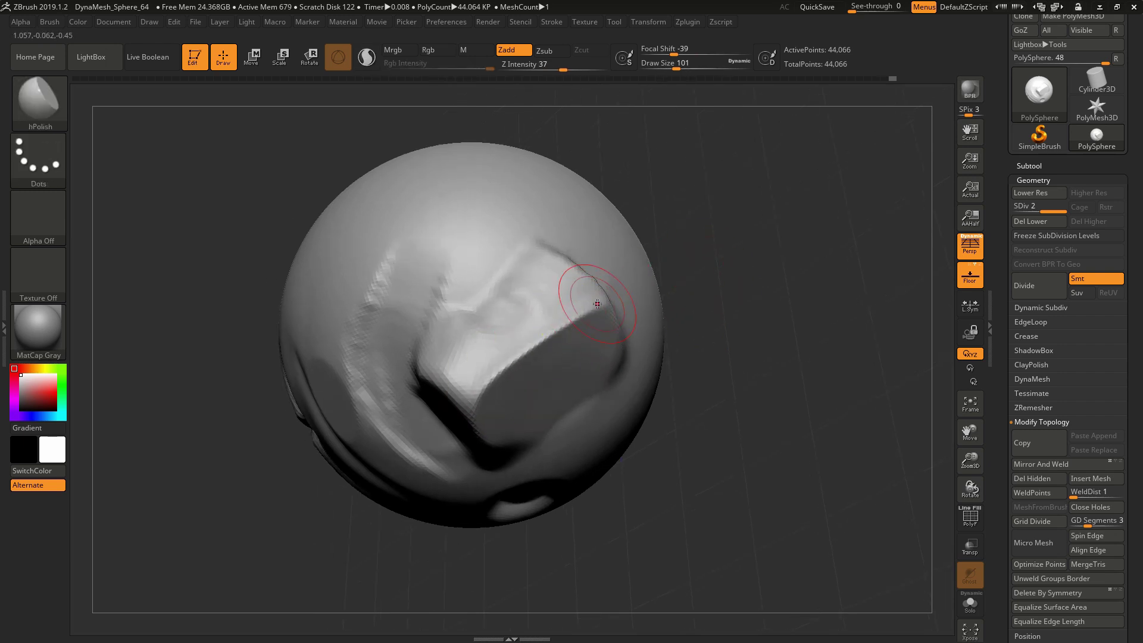
pyautogui.moveTo(598, 304); pyautogui.dragTo(543, 340)
pyautogui.moveTo(680, 342)
pyautogui.mouseDown()
pyautogui.moveTo(711, 324)
pyautogui.moveTo(671, 289)
pyautogui.mouseUp()
pyautogui.moveTo(711, 241); pyautogui.dragTo(735, 259)
pyautogui.moveTo(736, 259); pyautogui.dragTo(638, 268, button='right')
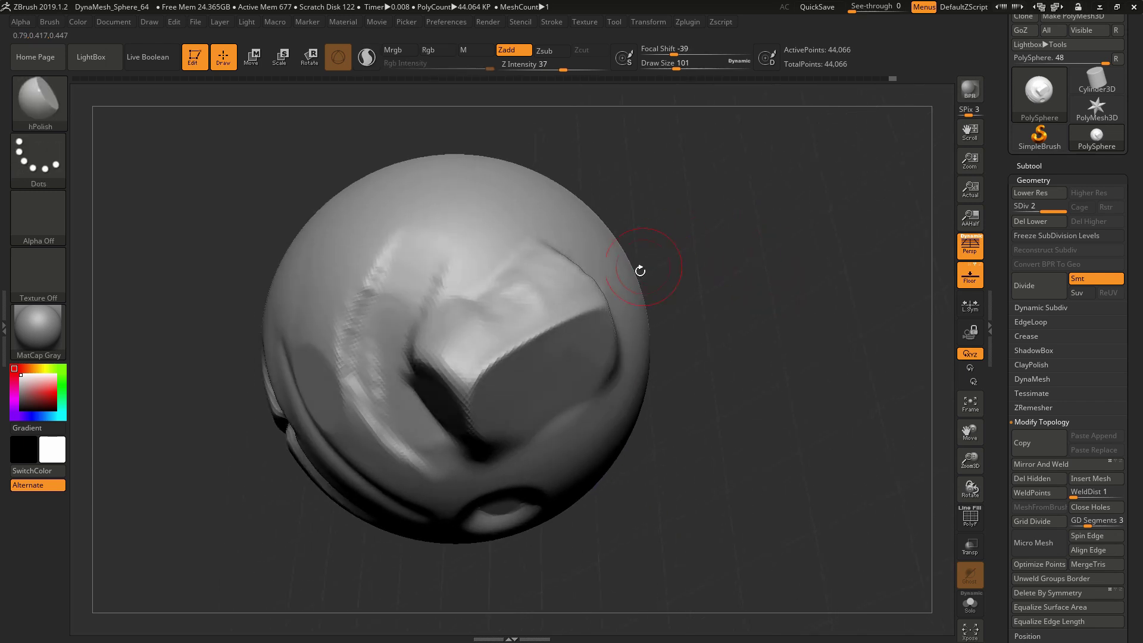
# Step: Trim along the raised block's upper edge with TrimDynamic at a Draw Size of 101
pyautogui.moveTo(471, 376); pyautogui.dragTo(490, 361)
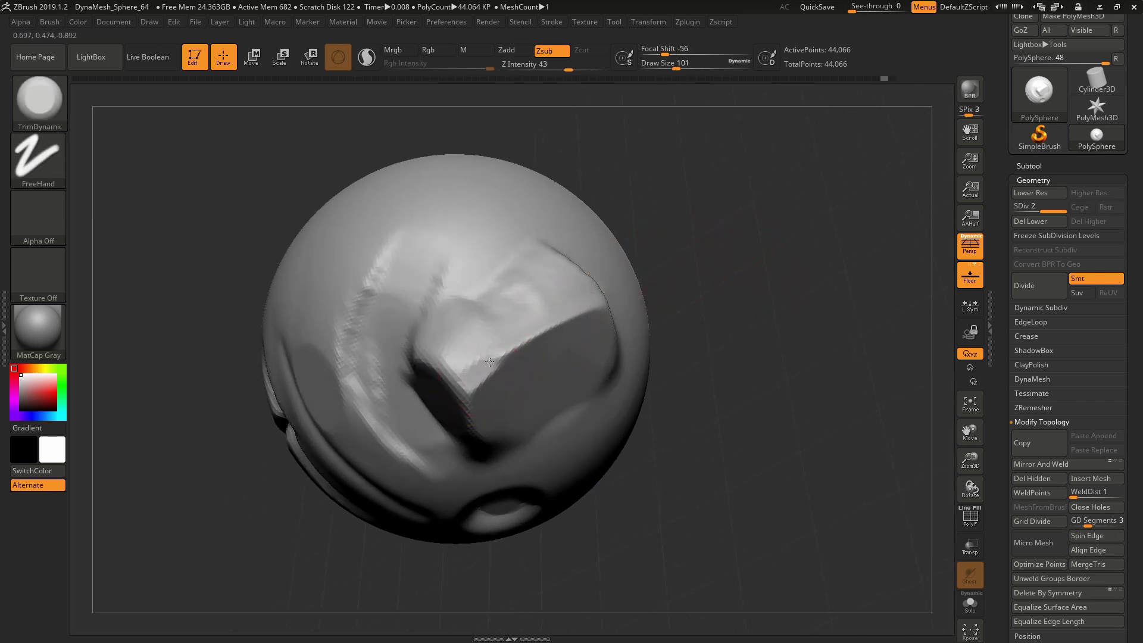
pyautogui.moveTo(574, 315); pyautogui.dragTo(601, 307)
pyautogui.moveTo(741, 315)
pyautogui.mouseDown()
pyautogui.moveTo(724, 332)
pyautogui.moveTo(619, 327)
pyautogui.moveTo(743, 308)
pyautogui.mouseUp()
pyautogui.moveTo(744, 308)
pyautogui.mouseDown(button='right')
pyautogui.moveTo(784, 358)
pyautogui.moveTo(737, 395)
pyautogui.moveTo(614, 321)
pyautogui.mouseUp(button='right')
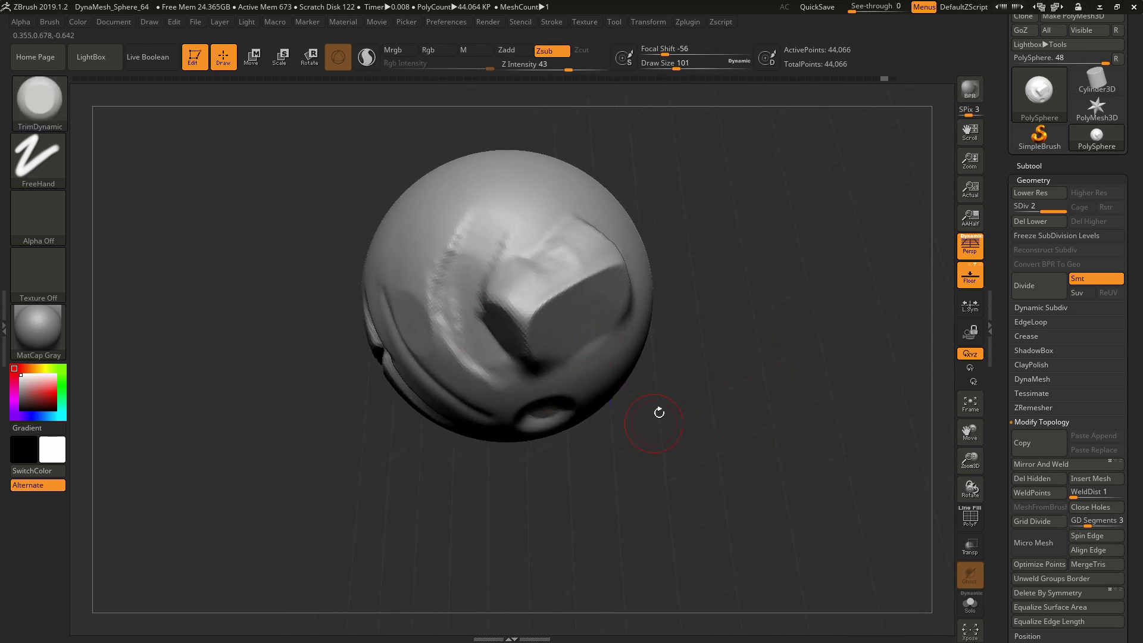
# Step: Display the polygon wireframe over the sphere's unsculpted side
pyautogui.moveTo(719, 407); pyautogui.dragTo(769, 487, button='right')
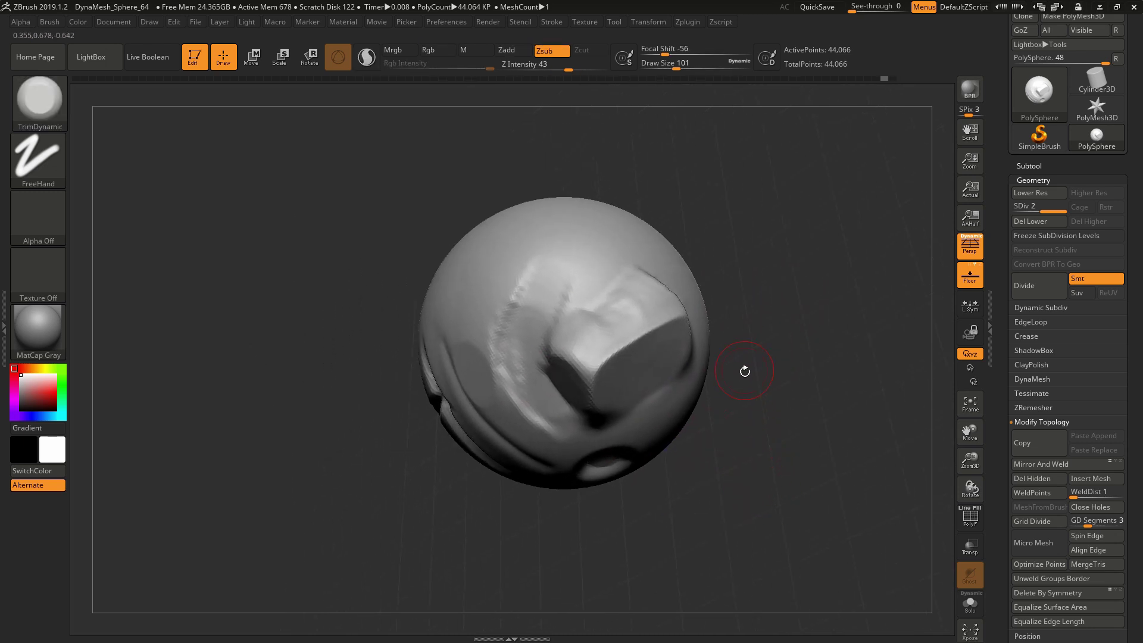
pyautogui.moveTo(745, 370); pyautogui.dragTo(719, 252, button='right')
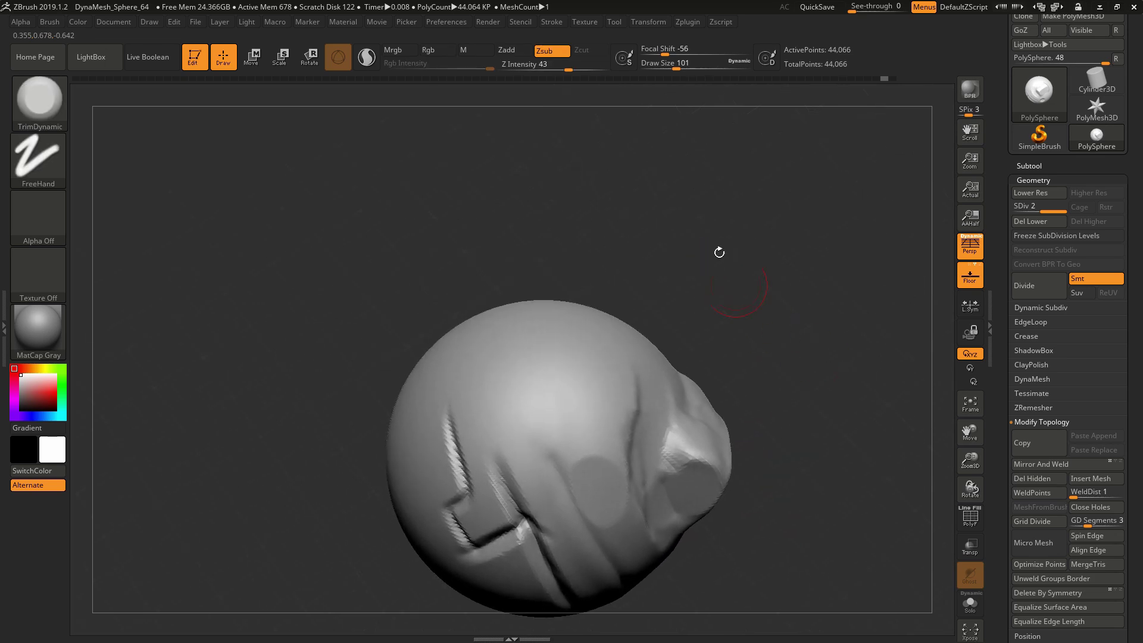
pyautogui.moveTo(745, 313)
pyautogui.mouseDown(button='right')
pyautogui.moveTo(766, 281)
pyautogui.moveTo(723, 258)
pyautogui.moveTo(773, 250)
pyautogui.moveTo(788, 260)
pyautogui.moveTo(719, 177)
pyautogui.moveTo(688, 218)
pyautogui.mouseUp(button='right')
pyautogui.hotkey('shift', 'f')
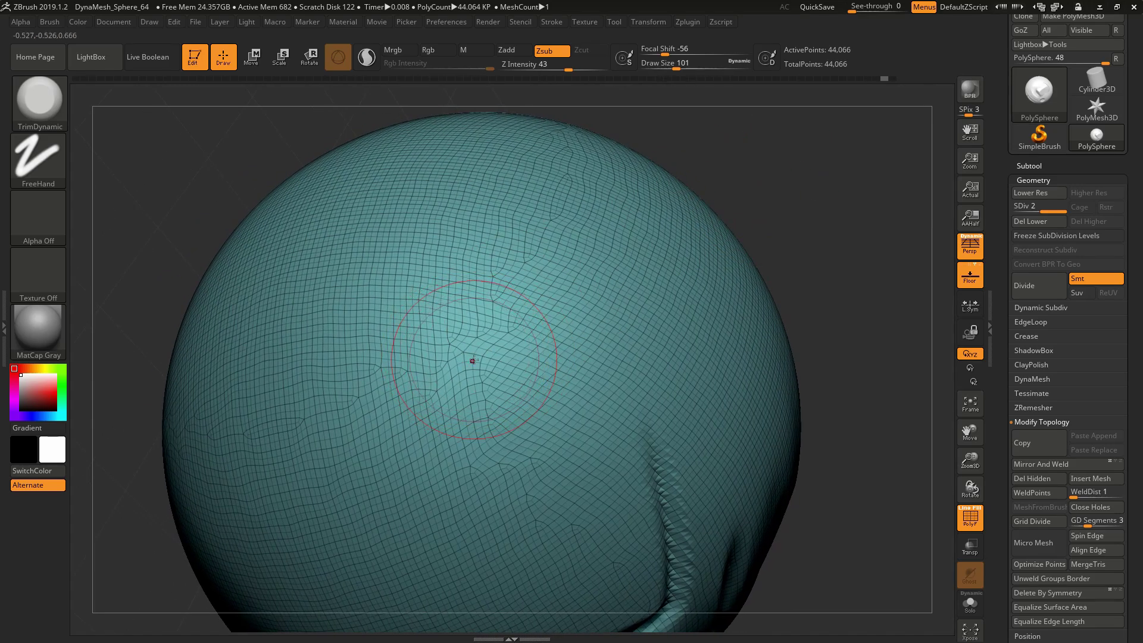
# Step: Build up a round mound on the sphere's unsculpted side with ClayBuildup and hide the wireframe
pyautogui.press('b')
pyautogui.press('c')
pyautogui.press('b')
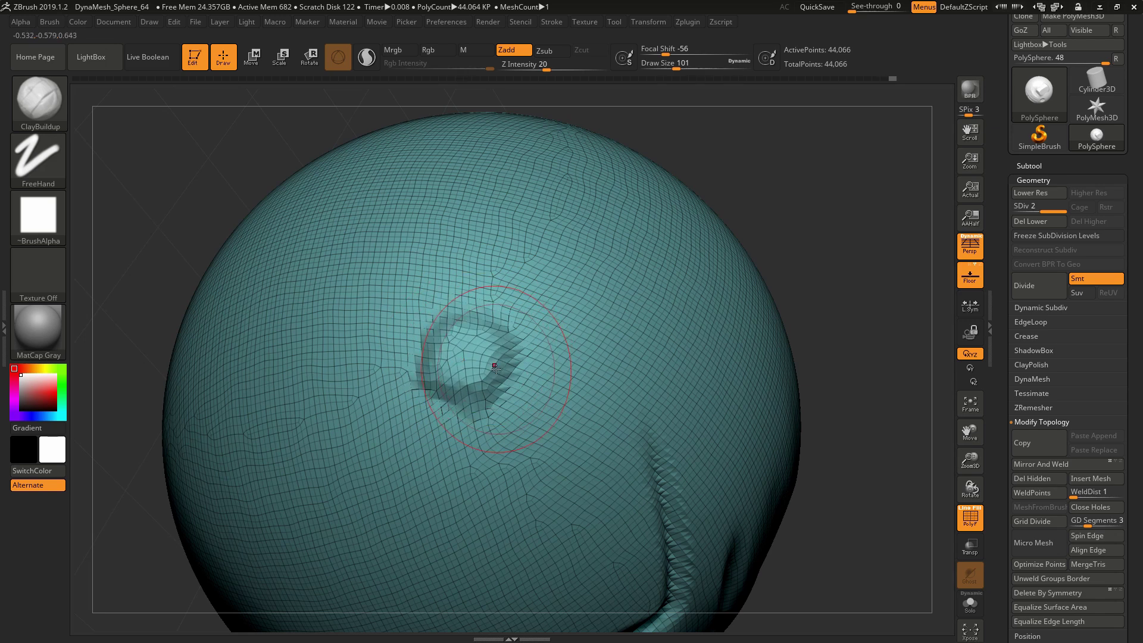
pyautogui.hotkey('shift', 'f')
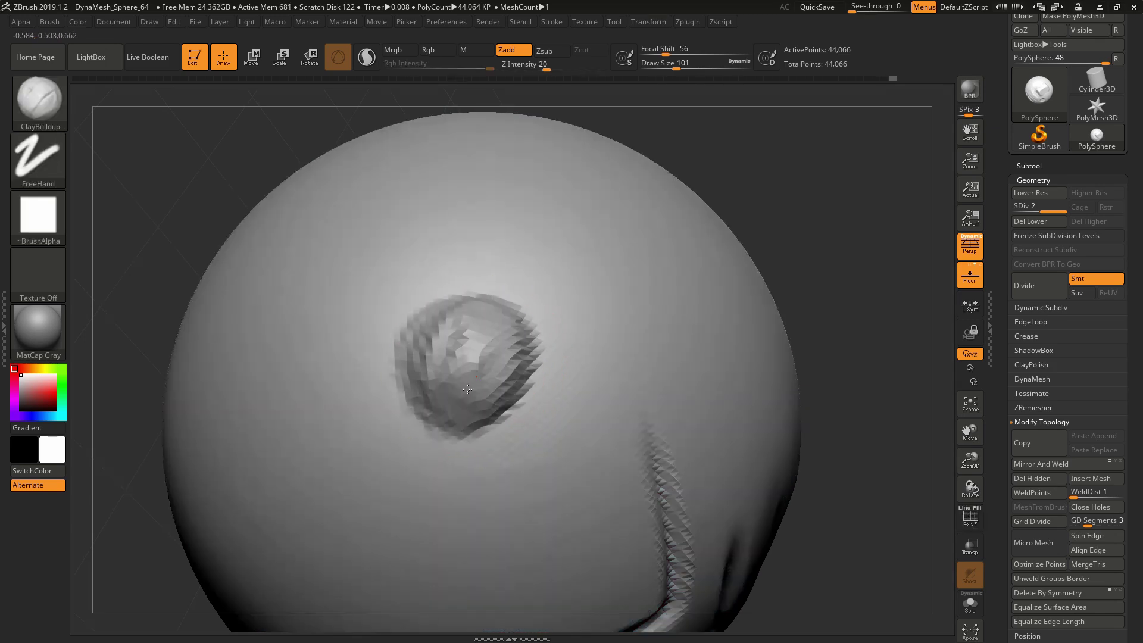
# Step: Smooth the top and sides of the round mound
pyautogui.moveTo(468, 389)
pyautogui.keyDown('shift'); pyautogui.mouseDown()
pyautogui.moveTo(454, 325)
pyautogui.moveTo(474, 331)
pyautogui.mouseUp(); pyautogui.keyUp('shift')
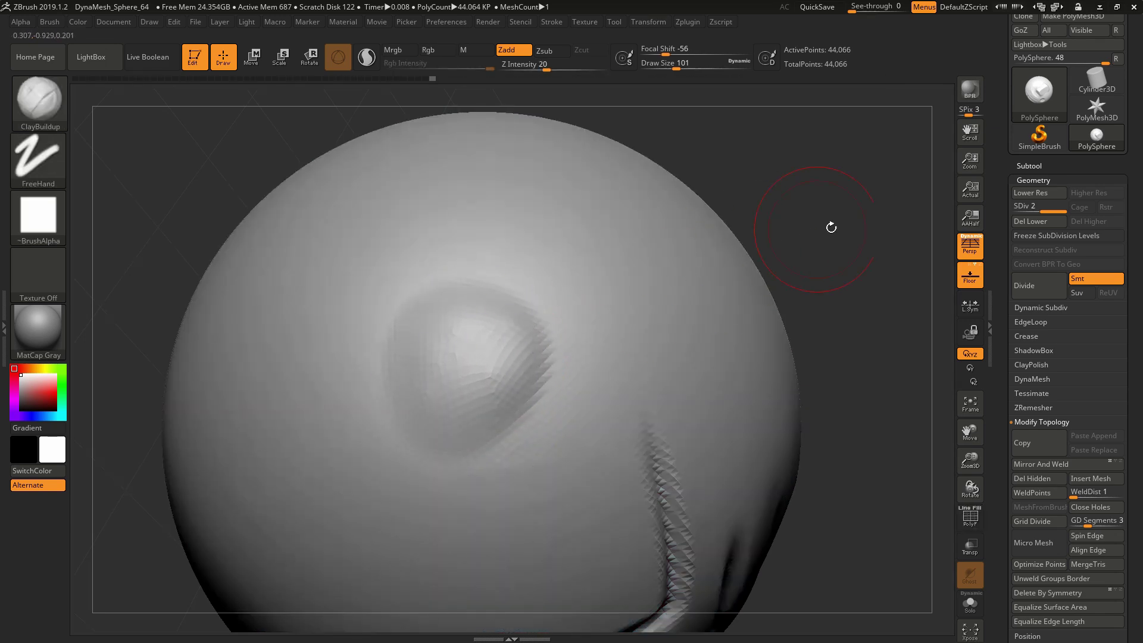
pyautogui.moveTo(832, 227)
pyautogui.mouseDown()
pyautogui.moveTo(839, 273)
pyautogui.moveTo(803, 289)
pyautogui.mouseUp()
pyautogui.moveTo(465, 353); pyautogui.dragTo(474, 352)
pyautogui.moveTo(826, 229)
pyautogui.keyDown('alt'); pyautogui.mouseDown()
pyautogui.moveTo(862, 339)
pyautogui.moveTo(863, 321)
pyautogui.mouseUp(); pyautogui.keyUp('alt')
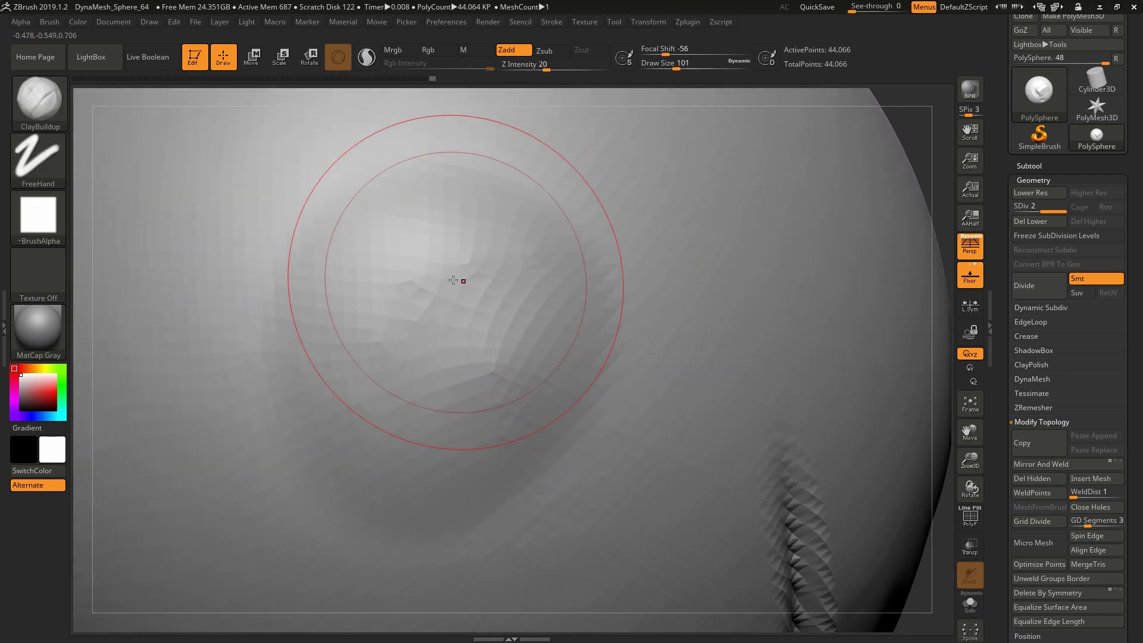
# Step: Set the Draw Size to 39 and divide the mesh to subdivision level 3
pyautogui.press('space')
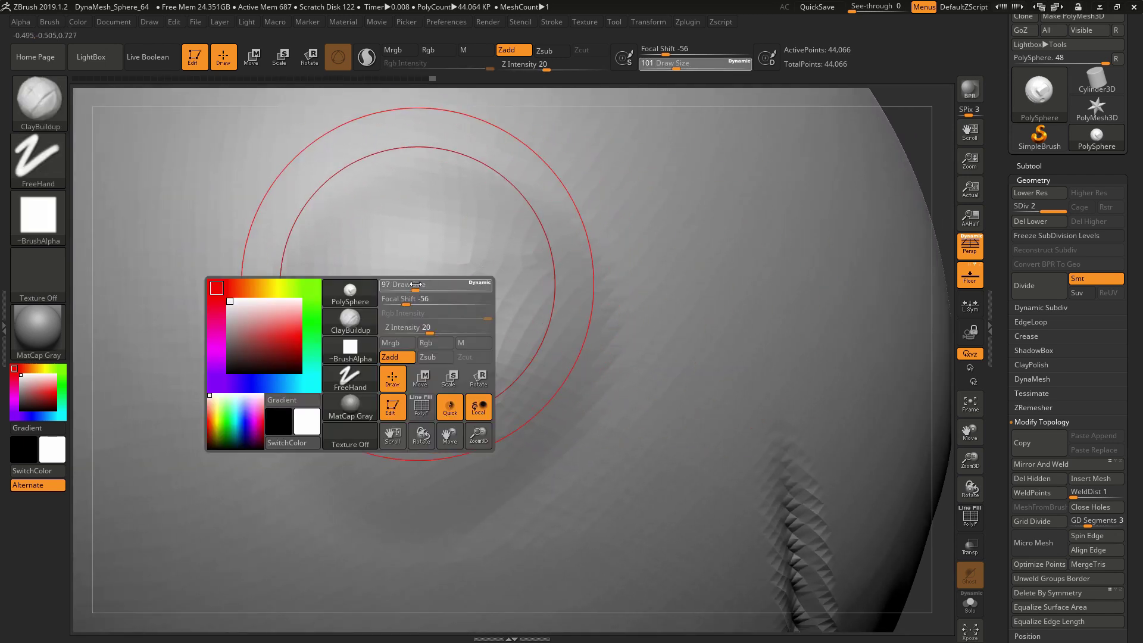
pyautogui.moveTo(420, 282); pyautogui.dragTo(395, 283)
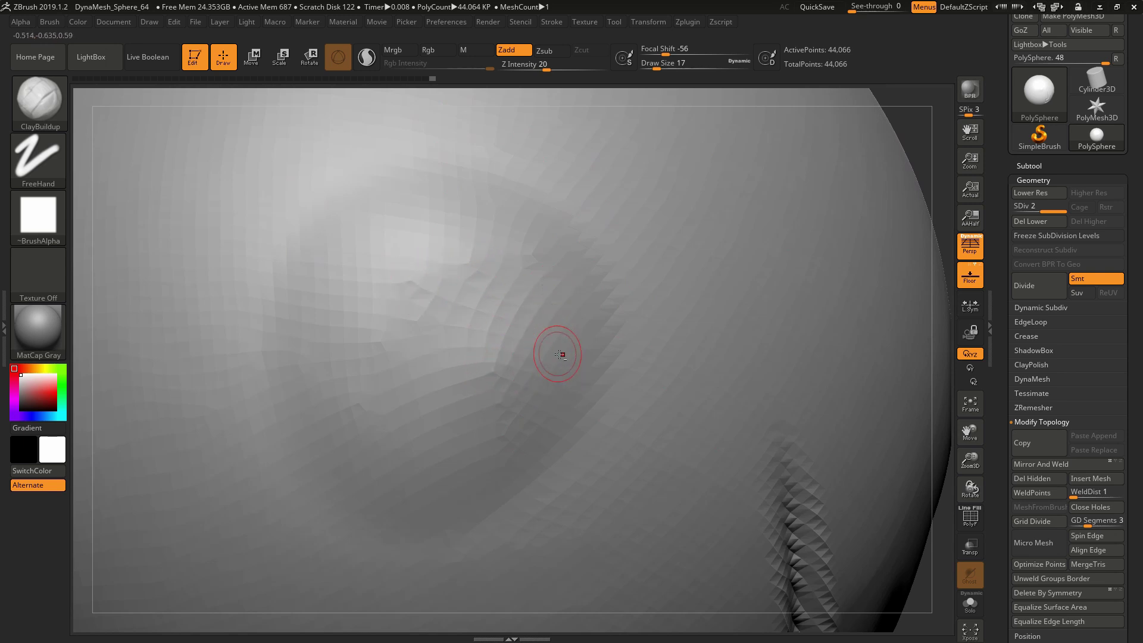
pyautogui.keyDown('alt'); pyautogui.moveTo(560, 354); pyautogui.dragTo(521, 350, button='right'); pyautogui.keyUp('alt')
pyautogui.press('space')
pyautogui.moveTo(542, 317); pyautogui.dragTo(550, 317)
pyautogui.hotkey('ctrl', 'd')
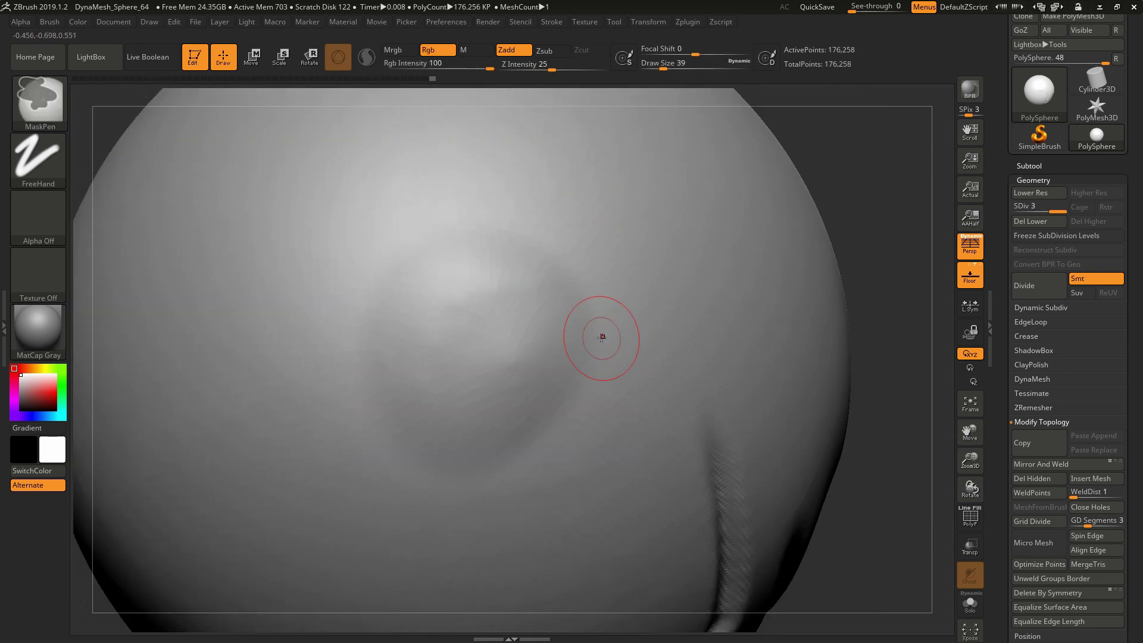
# Step: Smooth the subdivided mound's surface to soften its ripples
pyautogui.press('shift')
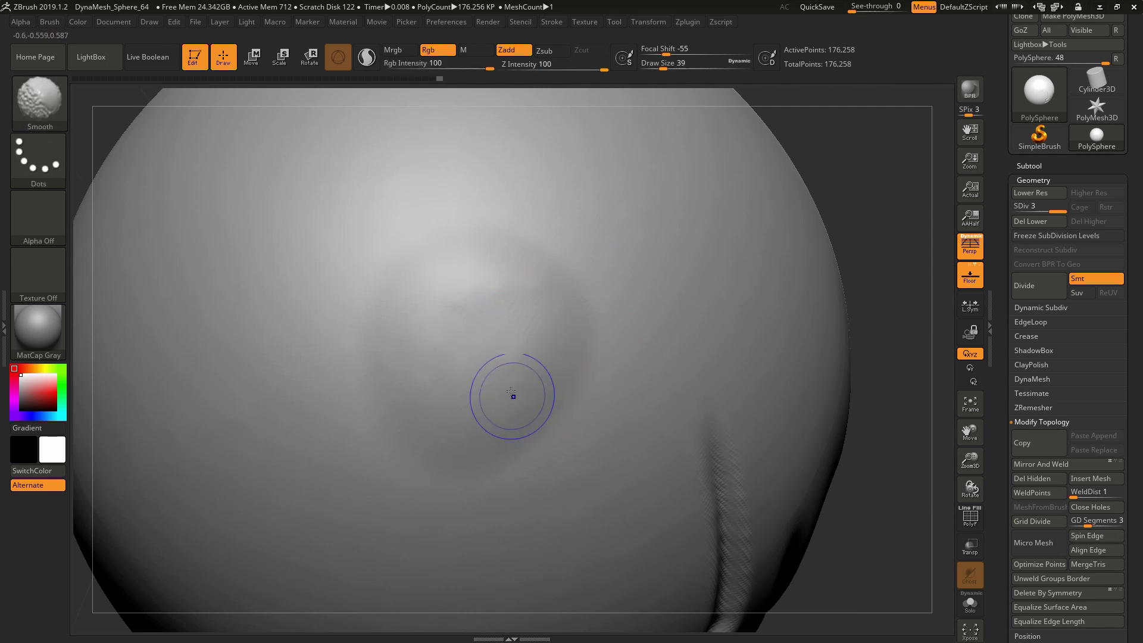
pyautogui.moveTo(512, 396)
pyautogui.keyDown('shift'); pyautogui.mouseDown()
pyautogui.moveTo(502, 295)
pyautogui.moveTo(541, 299)
pyautogui.mouseUp(); pyautogui.keyUp('shift')
pyautogui.moveTo(595, 277)
pyautogui.keyDown('ctrl'); pyautogui.mouseDown(button='right')
pyautogui.moveTo(594, 324)
pyautogui.moveTo(536, 316)
pyautogui.mouseUp(button='right'); pyautogui.keyUp('ctrl')
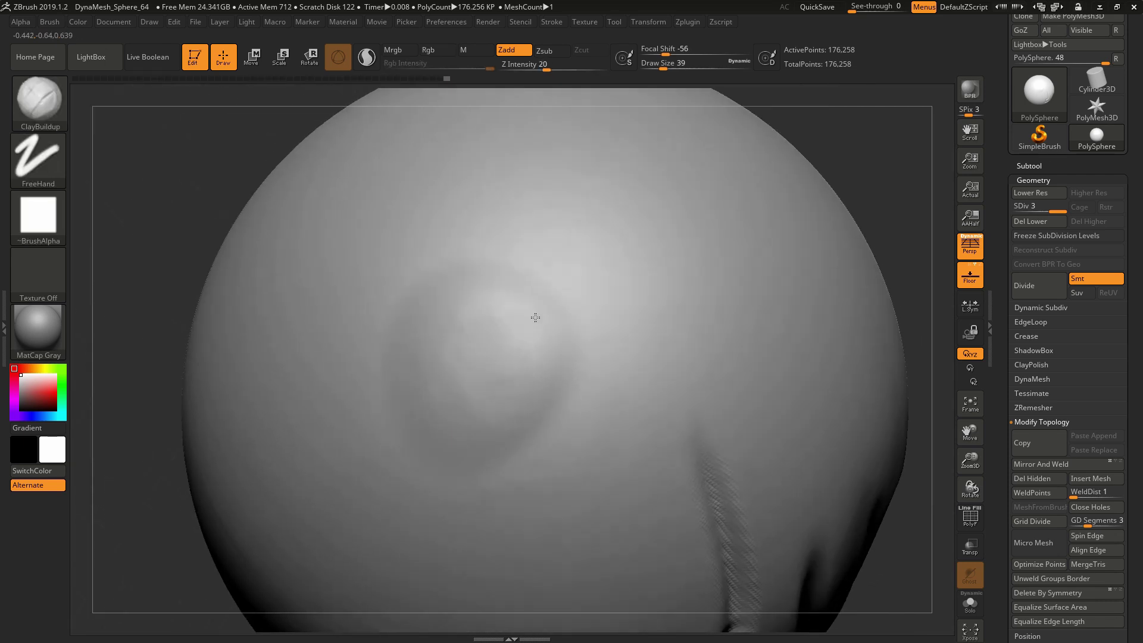
pyautogui.moveTo(472, 339)
pyautogui.mouseDown(button='right')
pyautogui.moveTo(487, 332)
pyautogui.moveTo(507, 375)
pyautogui.mouseUp(button='right')
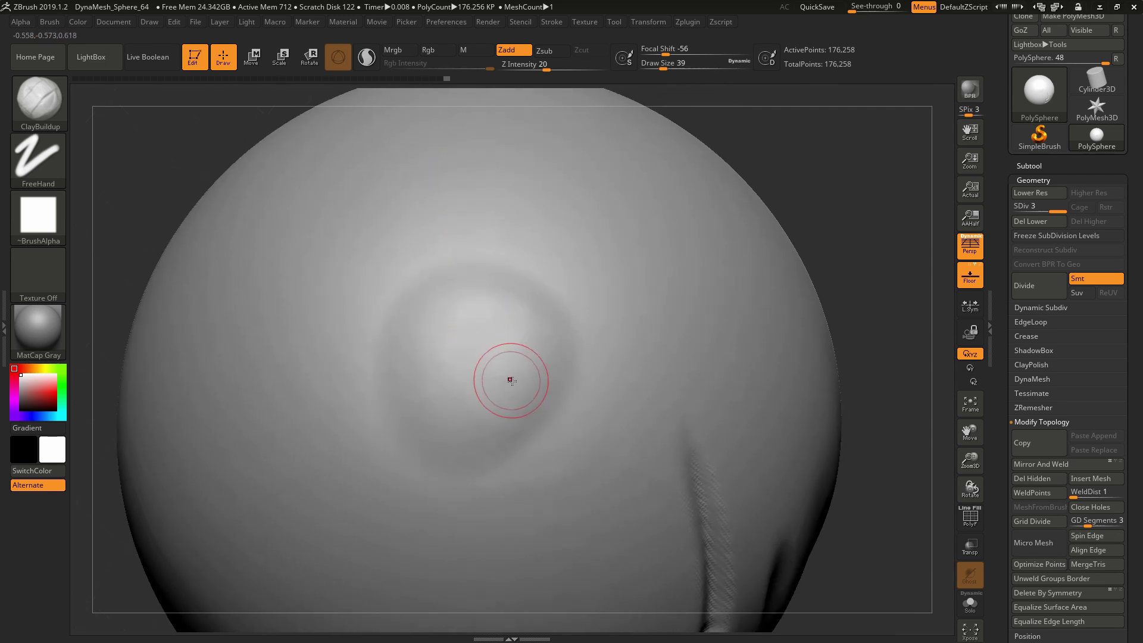
pyautogui.press('shift')
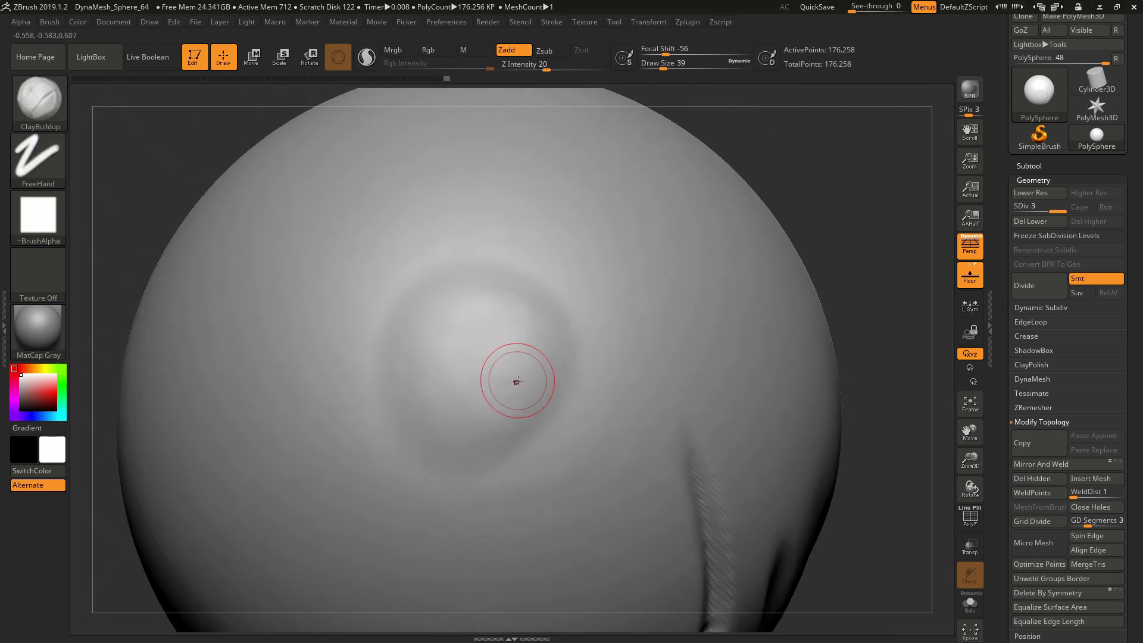
pyautogui.press('shift')
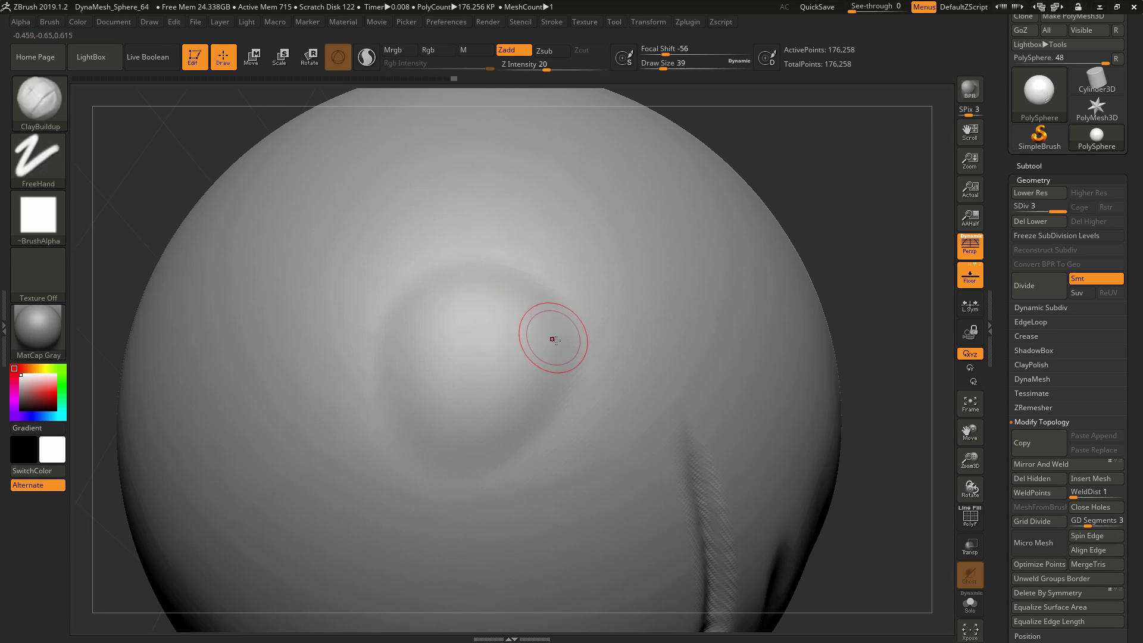
# Step: Smooth the remaining fine ripples on the mound's flank at close range
pyautogui.moveTo(554, 338)
pyautogui.mouseDown(button='right')
pyautogui.moveTo(622, 365)
pyautogui.moveTo(714, 331)
pyautogui.mouseUp(button='right')
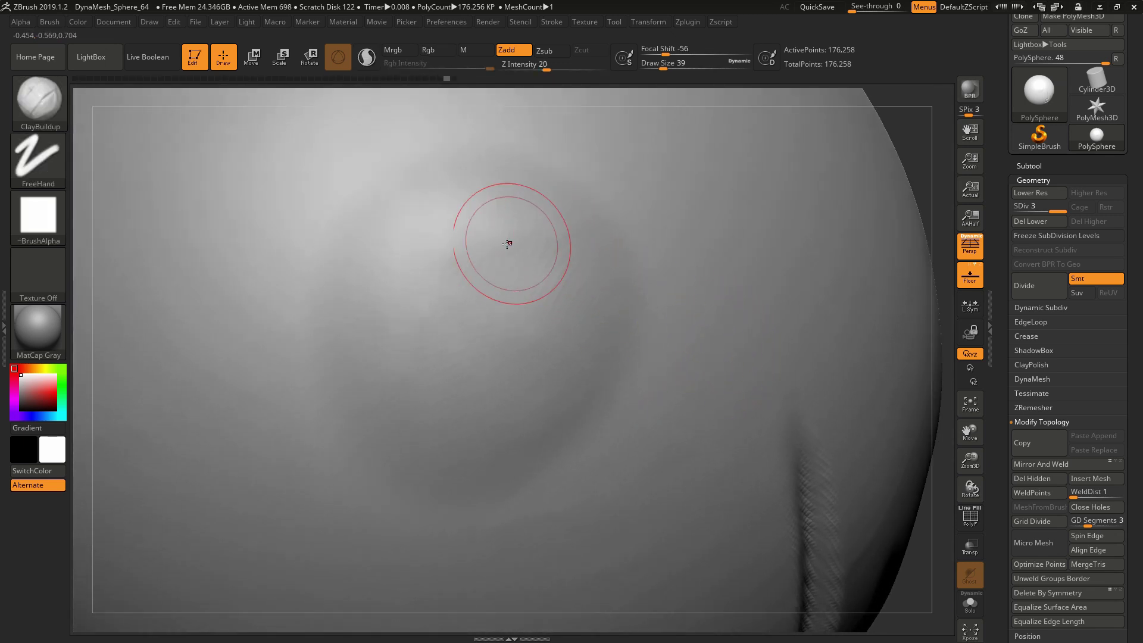
pyautogui.keyDown('alt'); pyautogui.moveTo(612, 351); pyautogui.dragTo(588, 373, button='right'); pyautogui.keyUp('alt')
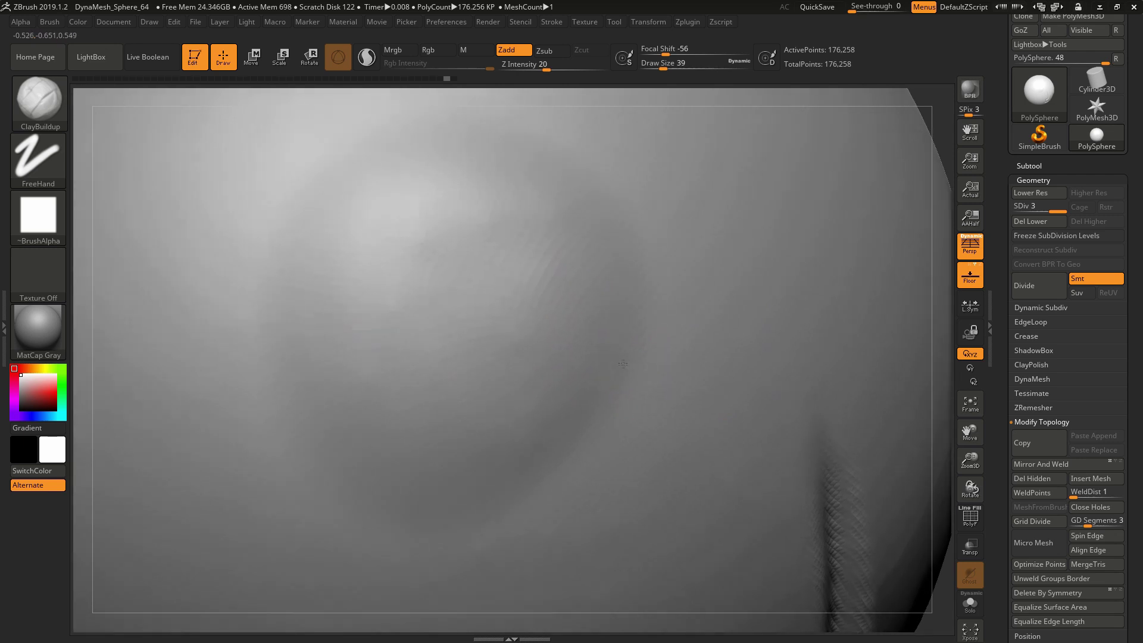
pyautogui.press('ctrl')
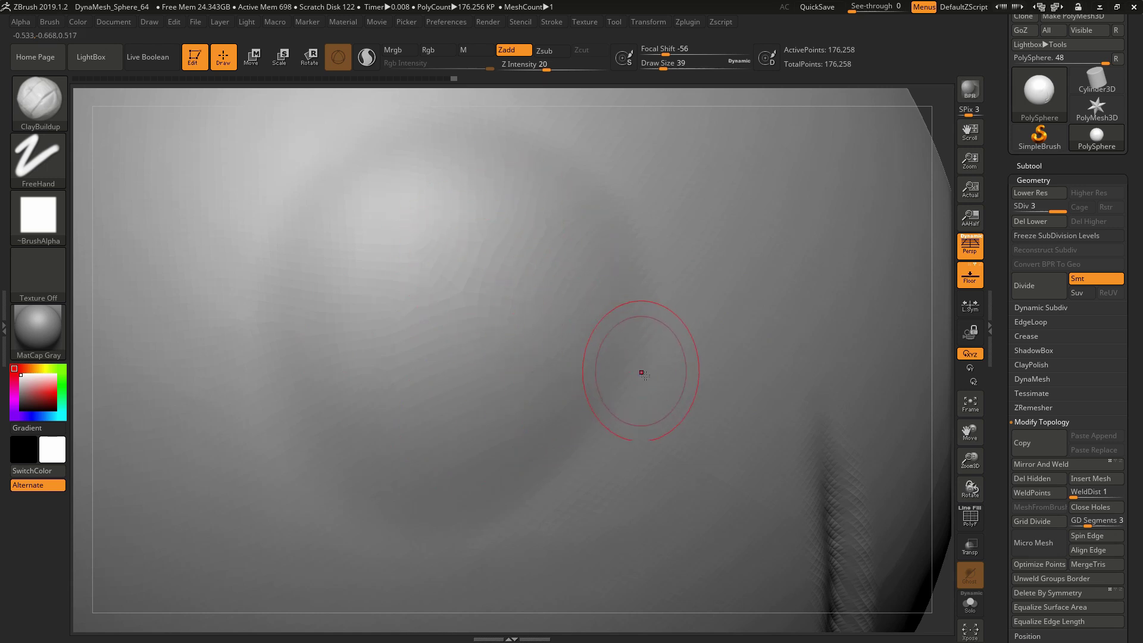
pyautogui.keyDown('alt'); pyautogui.moveTo(642, 367); pyautogui.dragTo(529, 275, button='right'); pyautogui.keyUp('alt')
pyautogui.press('ctrl')
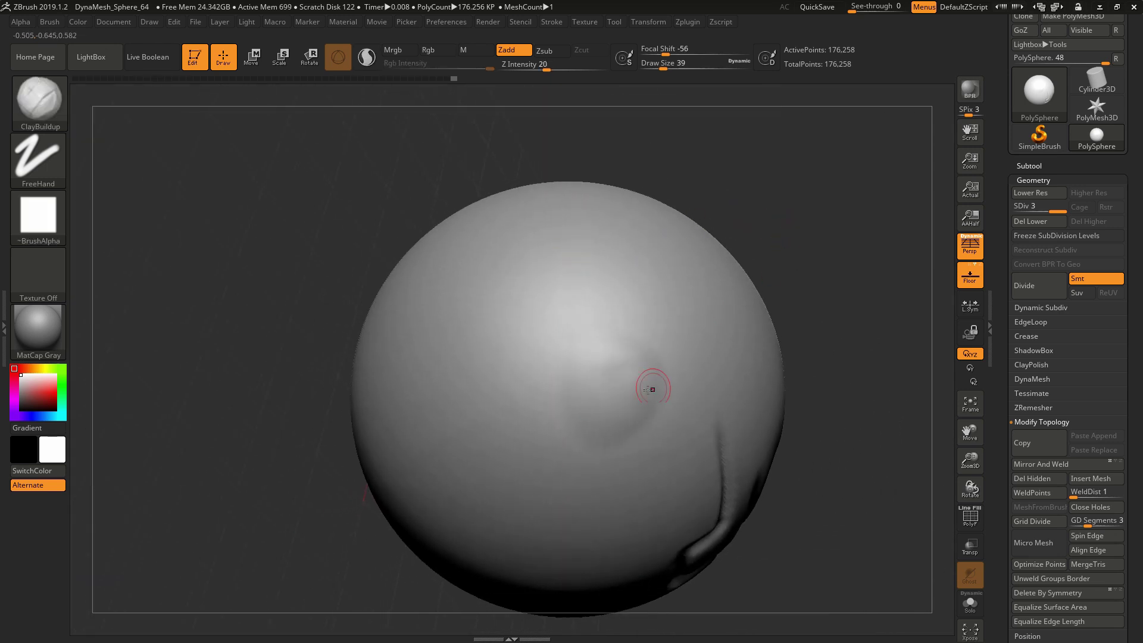
# Step: Toggle the wireframe on and off to check the mesh across the whole sphere
pyautogui.hotkey('ctrl', 'shift')
pyautogui.moveTo(850, 320)
pyautogui.mouseDown()
pyautogui.moveTo(770, 327)
pyautogui.moveTo(747, 306)
pyautogui.moveTo(798, 173)
pyautogui.moveTo(551, 173)
pyautogui.moveTo(716, 197)
pyautogui.moveTo(768, 258)
pyautogui.moveTo(797, 343)
pyautogui.moveTo(535, 269)
pyautogui.mouseUp()
pyautogui.moveTo(760, 452); pyautogui.dragTo(331, 340)
pyautogui.hotkey('shift', 'f')
pyautogui.hotkey('shift', 'f')
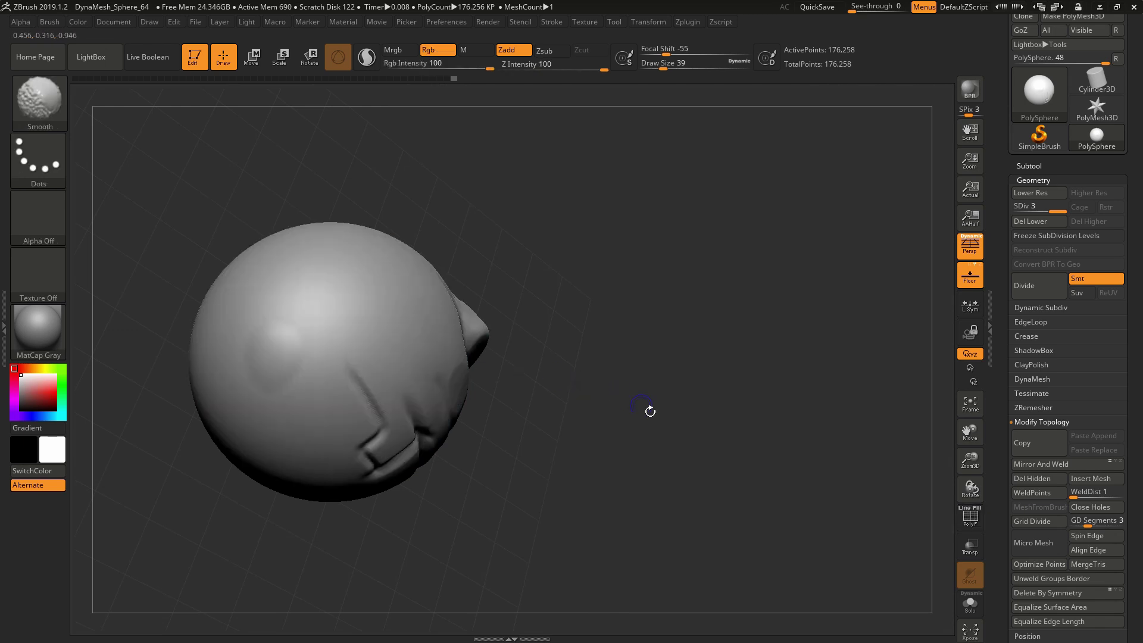
# Step: Switch to the Standard brush with the sphere's carved grooves in view
pyautogui.moveTo(649, 408)
pyautogui.mouseDown()
pyautogui.moveTo(746, 429)
pyautogui.moveTo(722, 395)
pyautogui.moveTo(767, 334)
pyautogui.moveTo(708, 325)
pyautogui.moveTo(747, 326)
pyautogui.moveTo(755, 307)
pyautogui.mouseUp()
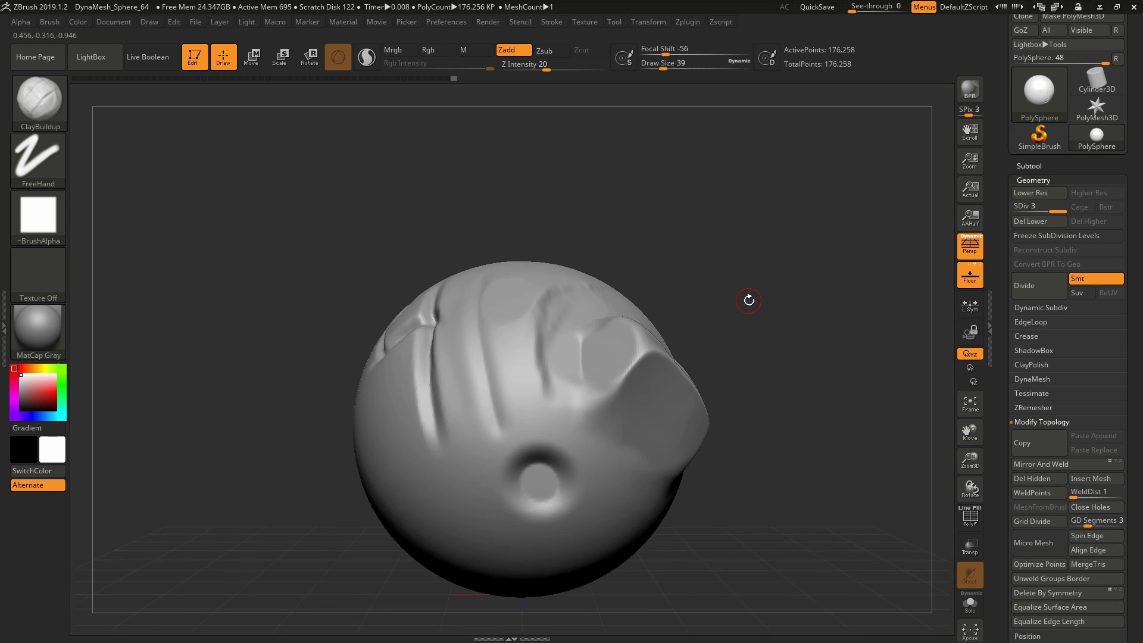
pyautogui.moveTo(714, 298); pyautogui.dragTo(694, 234)
pyautogui.press('b')
pyautogui.press('s')
pyautogui.press('t')
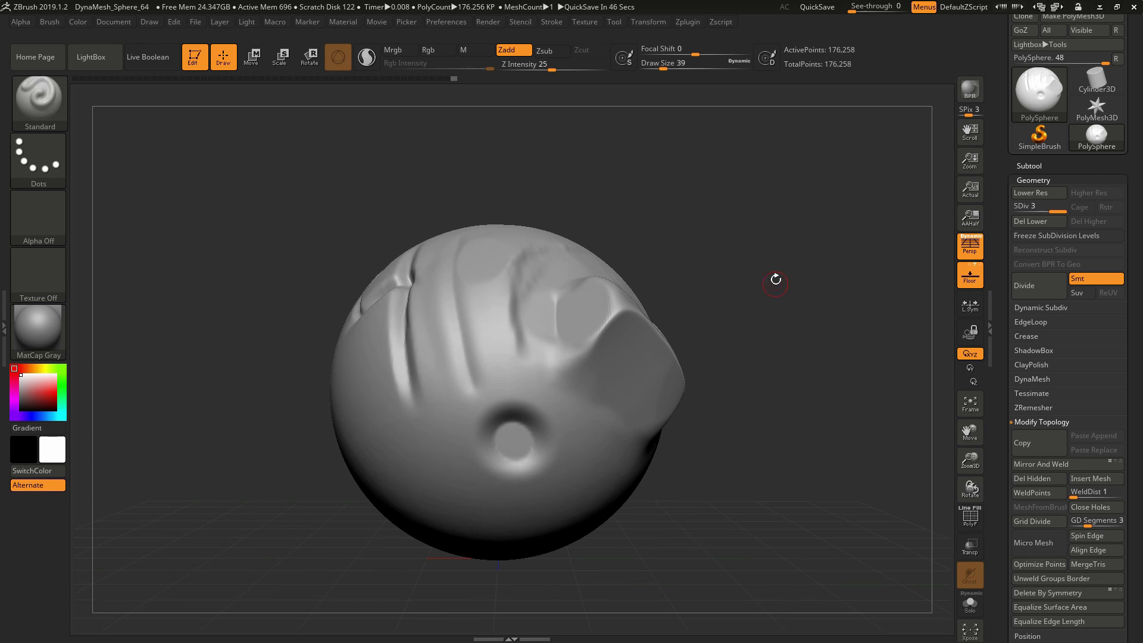
# Step: Switch to the hPolish brush and set the Draw Size to 83
pyautogui.moveTo(775, 279)
pyautogui.mouseDown()
pyautogui.moveTo(523, 316)
pyautogui.moveTo(521, 362)
pyautogui.moveTo(476, 309)
pyautogui.moveTo(453, 249)
pyautogui.mouseUp()
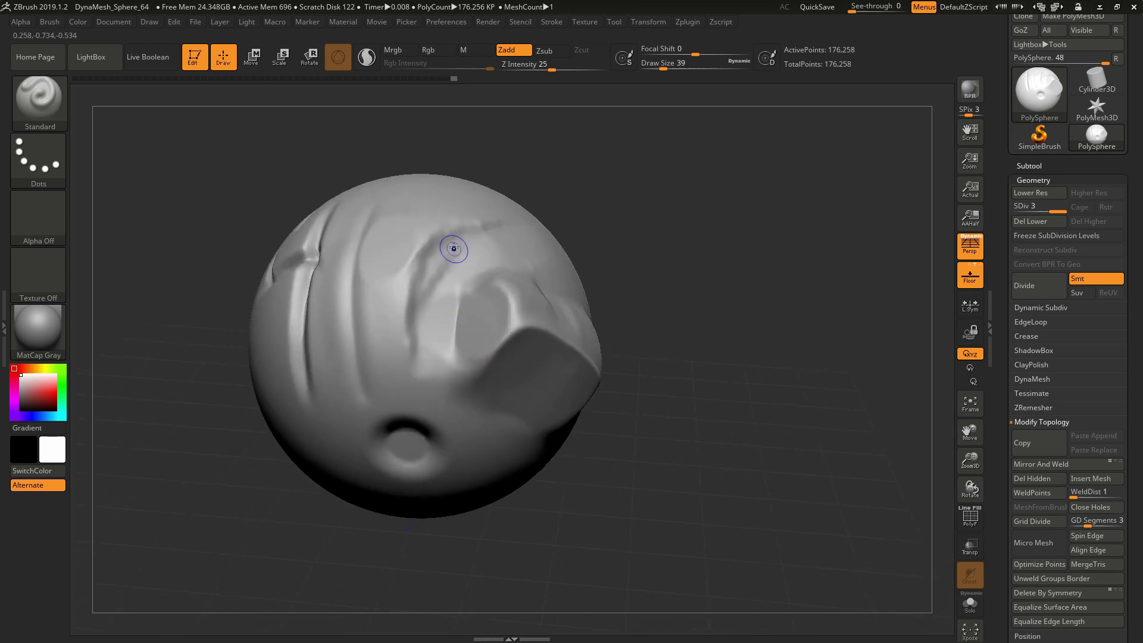
pyautogui.keyDown('alt'); pyautogui.moveTo(727, 230); pyautogui.dragTo(802, 235); pyautogui.keyUp('alt')
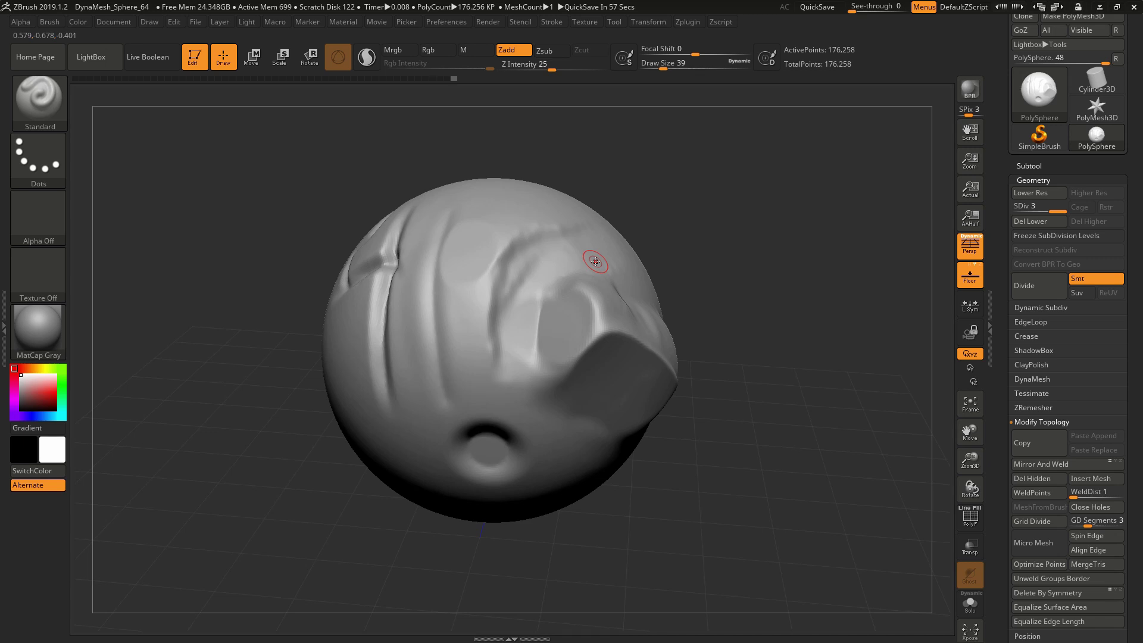
pyautogui.keyDown('alt'); pyautogui.moveTo(595, 262); pyautogui.dragTo(802, 258, button='right'); pyautogui.keyUp('alt')
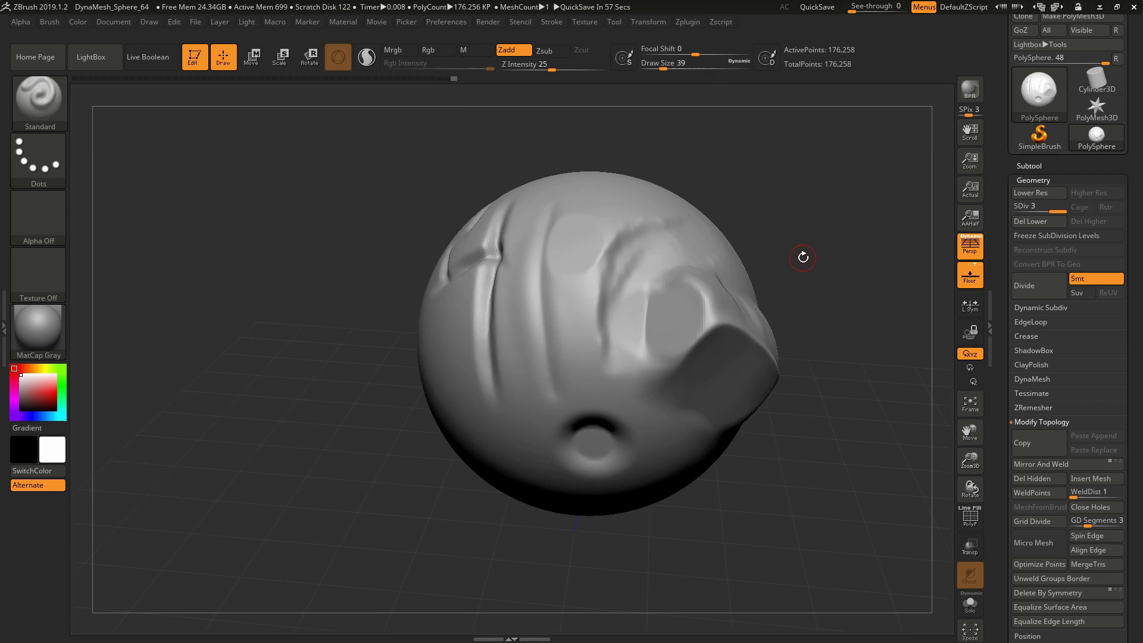
pyautogui.moveTo(787, 276); pyautogui.dragTo(679, 311)
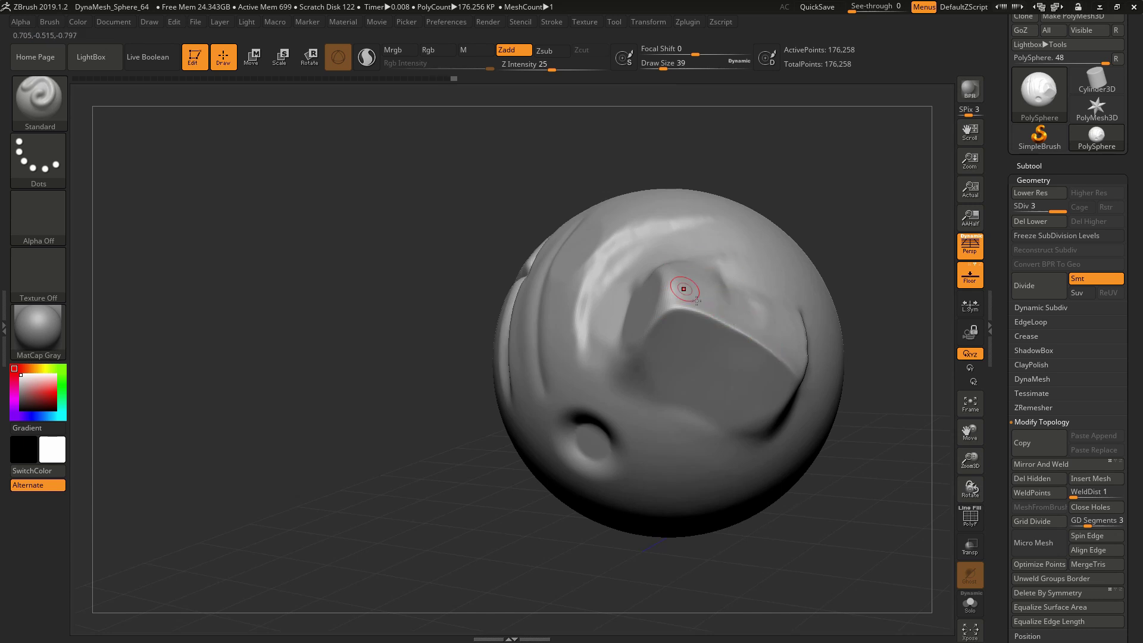
pyautogui.moveTo(684, 289)
pyautogui.keyDown('alt'); pyautogui.mouseDown(button='right')
pyautogui.moveTo(657, 341)
pyautogui.moveTo(670, 292)
pyautogui.mouseUp(button='right'); pyautogui.keyUp('alt')
pyautogui.moveTo(670, 292)
pyautogui.keyDown('alt'); pyautogui.mouseDown(button='right')
pyautogui.moveTo(633, 354)
pyautogui.moveTo(622, 346)
pyautogui.mouseUp(button='right'); pyautogui.keyUp('alt')
pyautogui.press('b')
pyautogui.press('h')
pyautogui.press('p')
pyautogui.press('space')
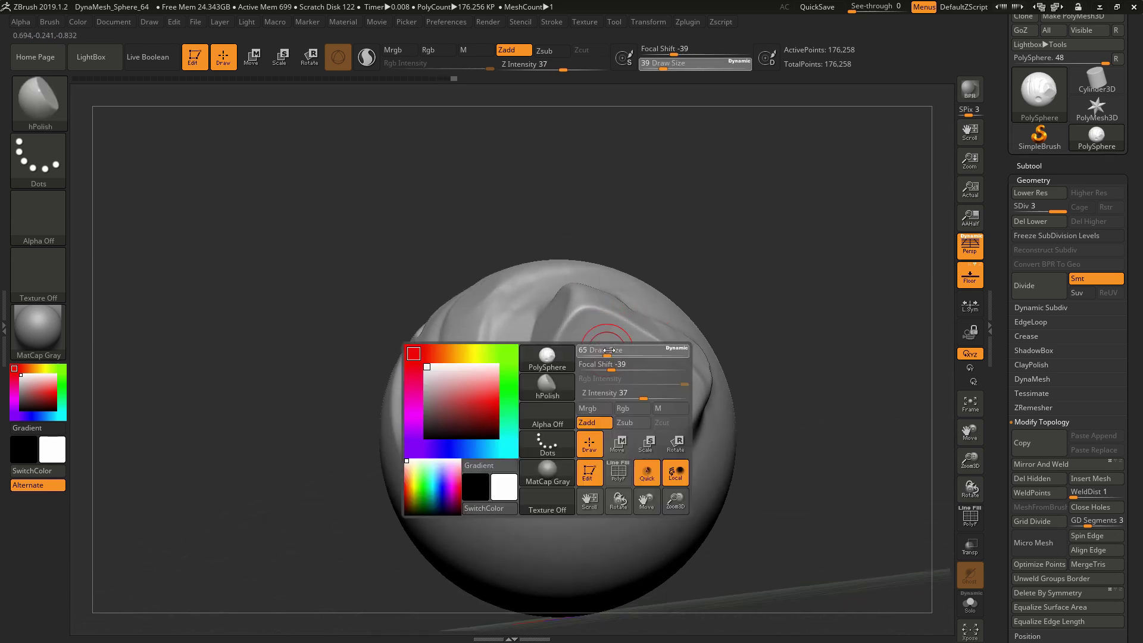
pyautogui.moveTo(599, 355)
pyautogui.mouseDown()
pyautogui.moveTo(624, 348)
pyautogui.moveTo(583, 306)
pyautogui.moveTo(636, 369)
pyautogui.mouseUp()
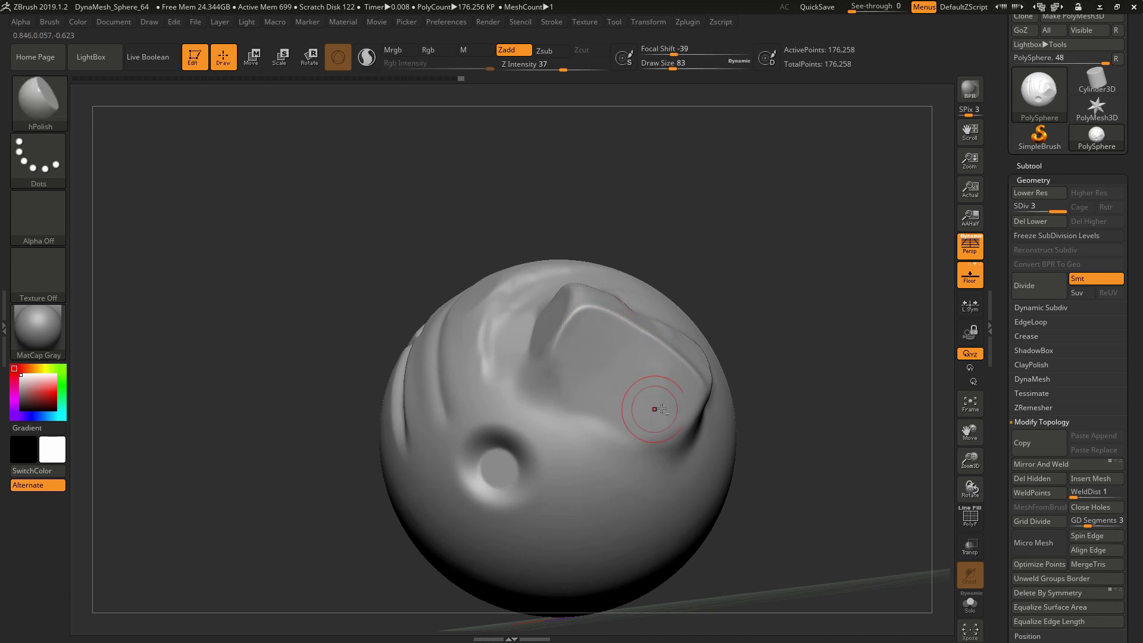
pyautogui.keyDown('ctrl'); pyautogui.moveTo(655, 408); pyautogui.dragTo(745, 337, button='right'); pyautogui.keyUp('ctrl')
pyautogui.moveTo(745, 336); pyautogui.dragTo(714, 333)
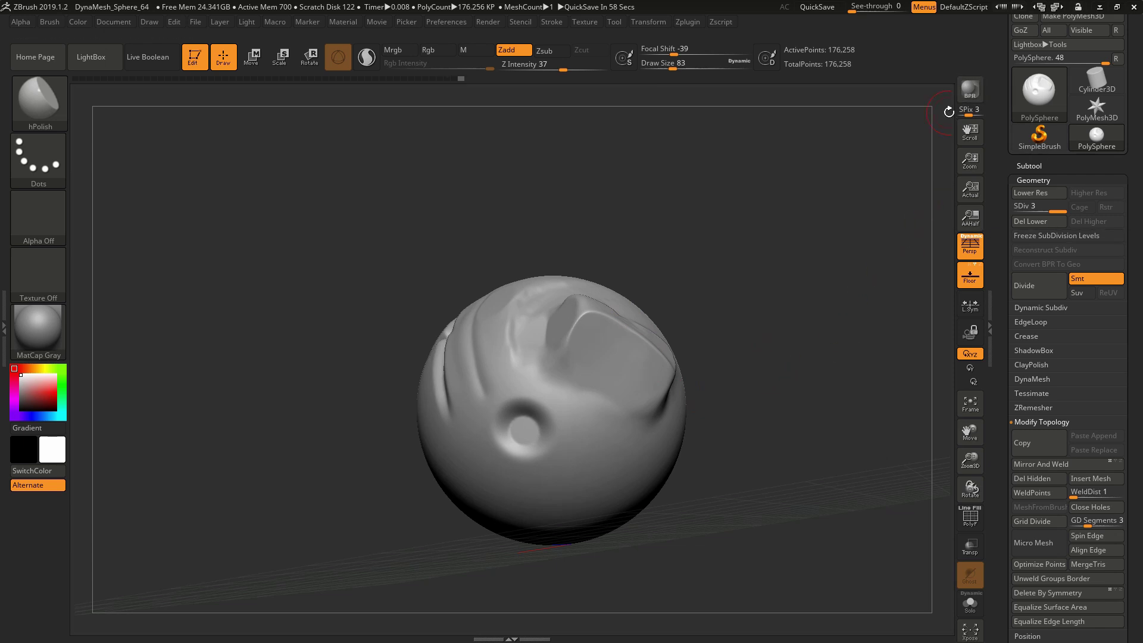
# Step: Scale the sculpted sphere down along its X axis in Move mode, flattening it into a very thin disc
pyautogui.click(1032, 164)
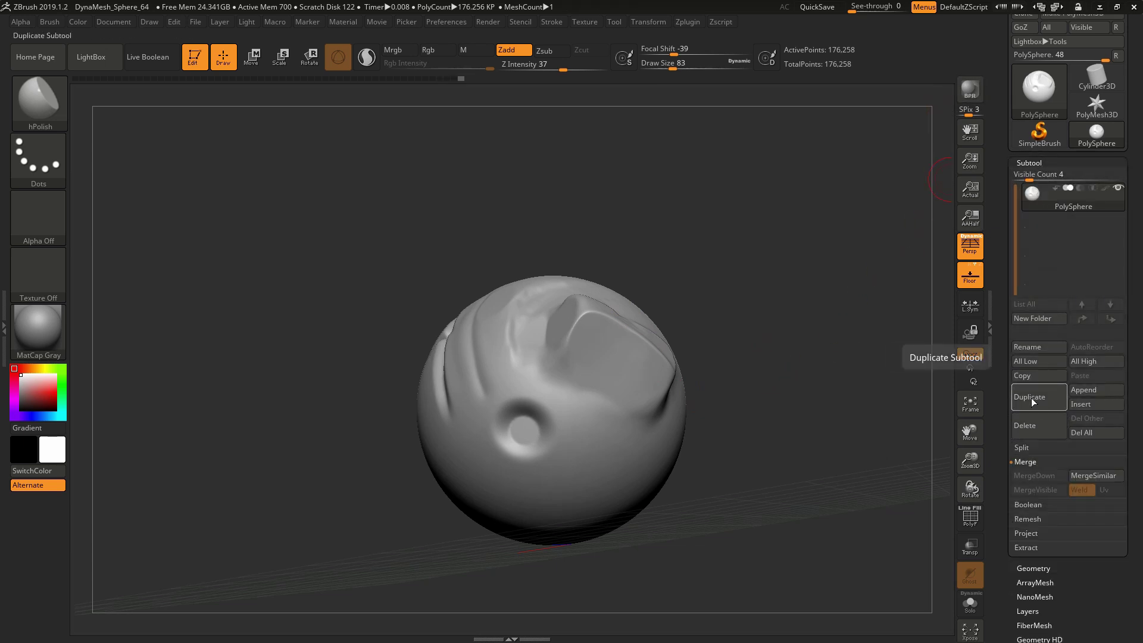
pyautogui.moveTo(845, 357); pyautogui.dragTo(610, 360)
pyautogui.press('w')
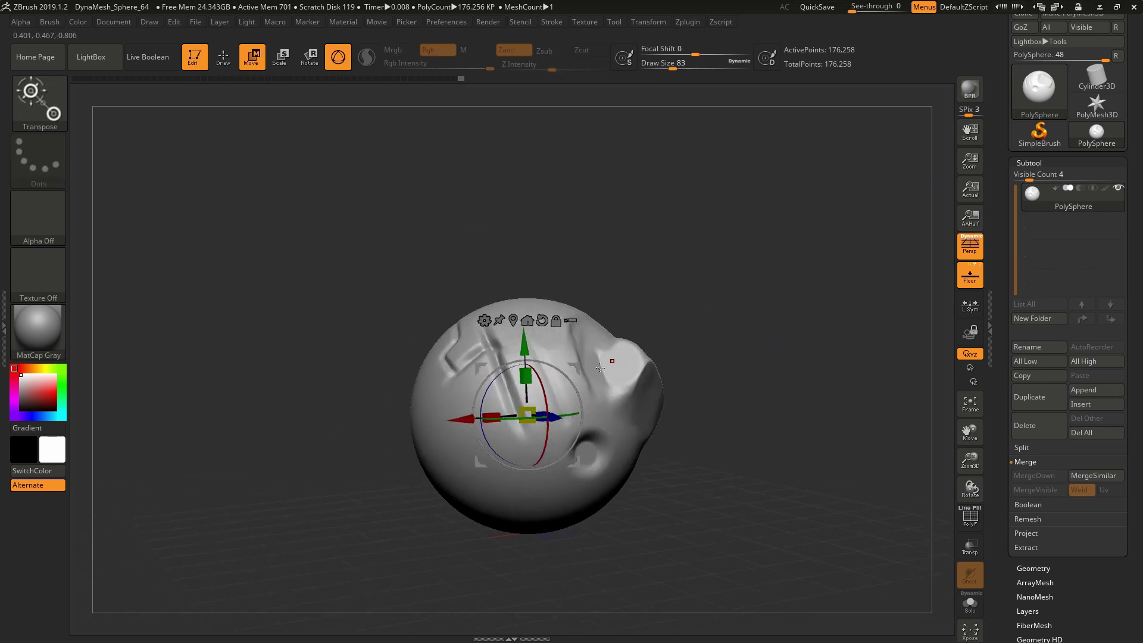
pyautogui.moveTo(492, 417); pyautogui.dragTo(573, 410)
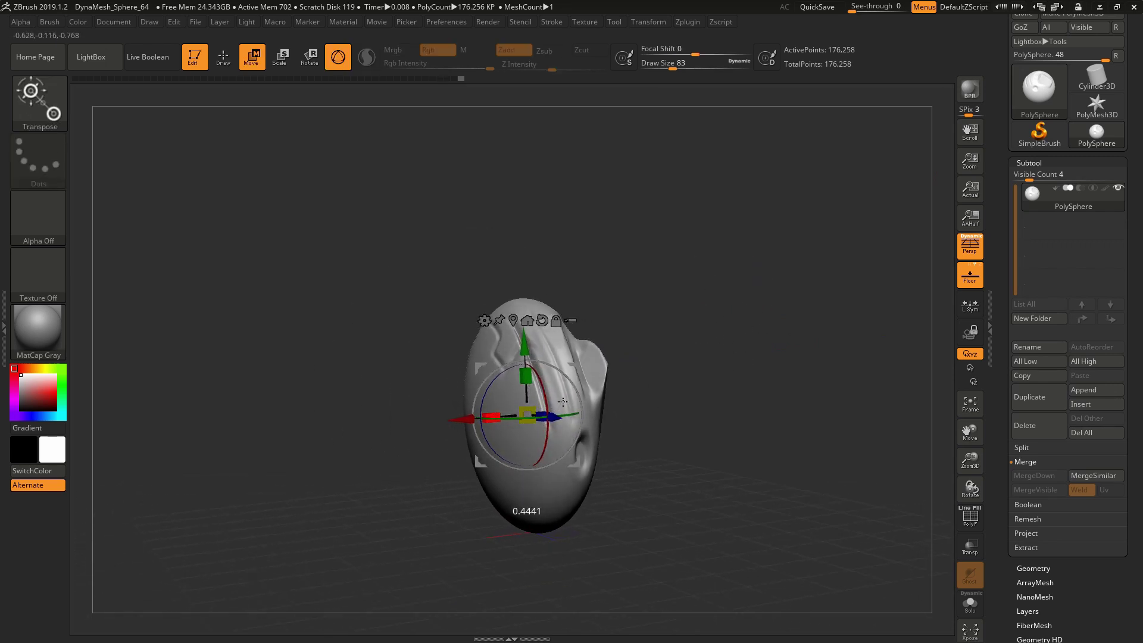
pyautogui.moveTo(696, 348); pyautogui.dragTo(658, 360)
pyautogui.moveTo(489, 419); pyautogui.dragTo(553, 412)
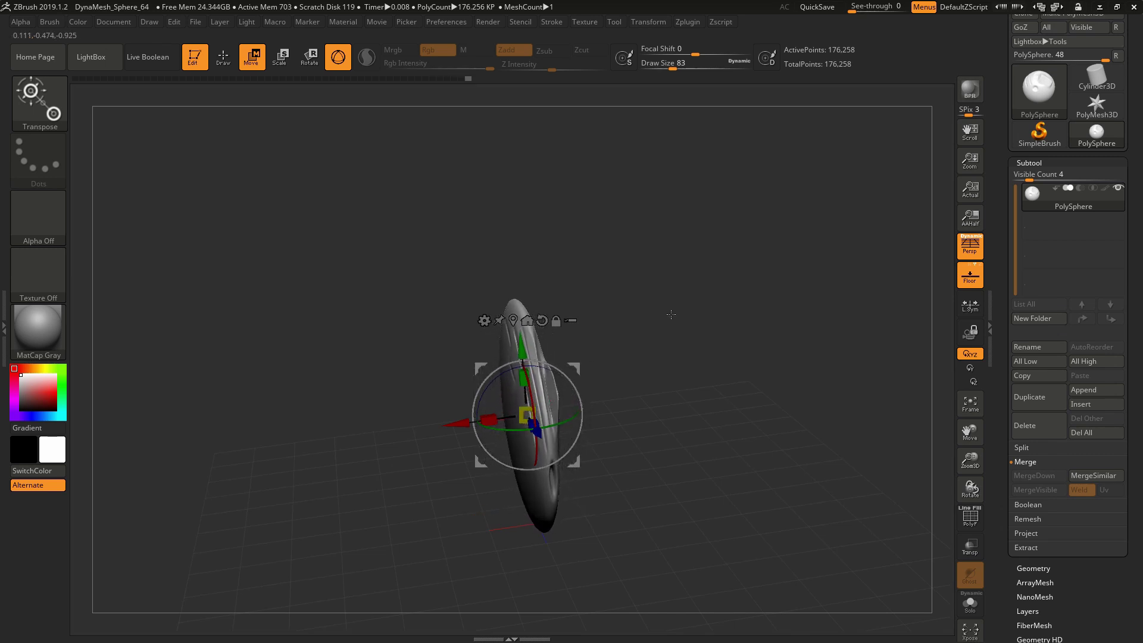
# Step: Enlarge the flattened disc along its Y and Z axes to form a broad round face
pyautogui.moveTo(671, 315); pyautogui.dragTo(747, 297)
pyautogui.moveTo(532, 374); pyautogui.dragTo(538, 325)
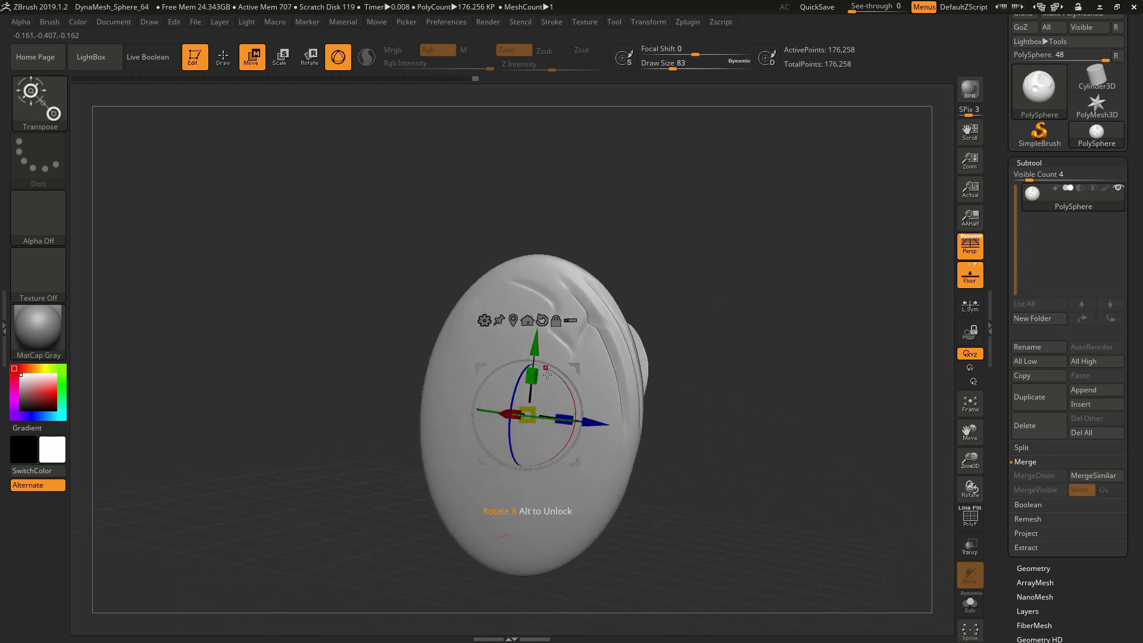
pyautogui.moveTo(563, 418); pyautogui.dragTo(626, 423)
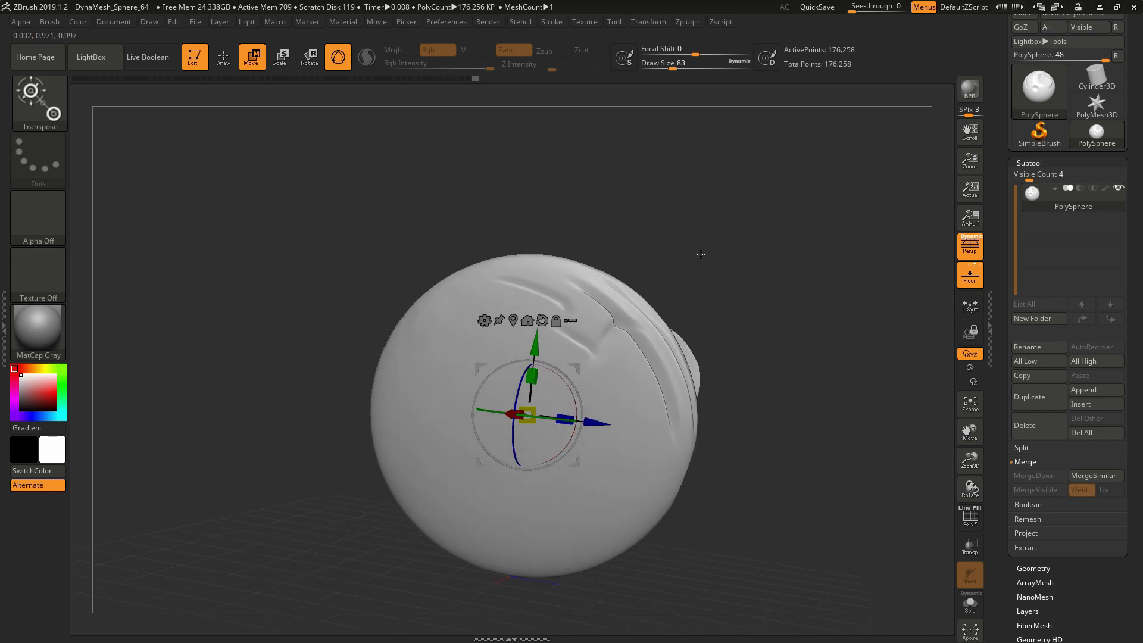
# Step: Return to Draw mode and build a mound on the disc's flat face with ClayBuildup at Draw Size 234
pyautogui.moveTo(701, 252)
pyautogui.mouseDown()
pyautogui.moveTo(698, 240)
pyautogui.moveTo(776, 213)
pyautogui.mouseUp()
pyautogui.press('q')
pyautogui.press('space')
pyautogui.moveTo(751, 238)
pyautogui.mouseDown()
pyautogui.moveTo(787, 237)
pyautogui.moveTo(541, 163)
pyautogui.mouseUp()
pyautogui.press('space')
pyautogui.press('b')
pyautogui.press('c')
pyautogui.press('b')
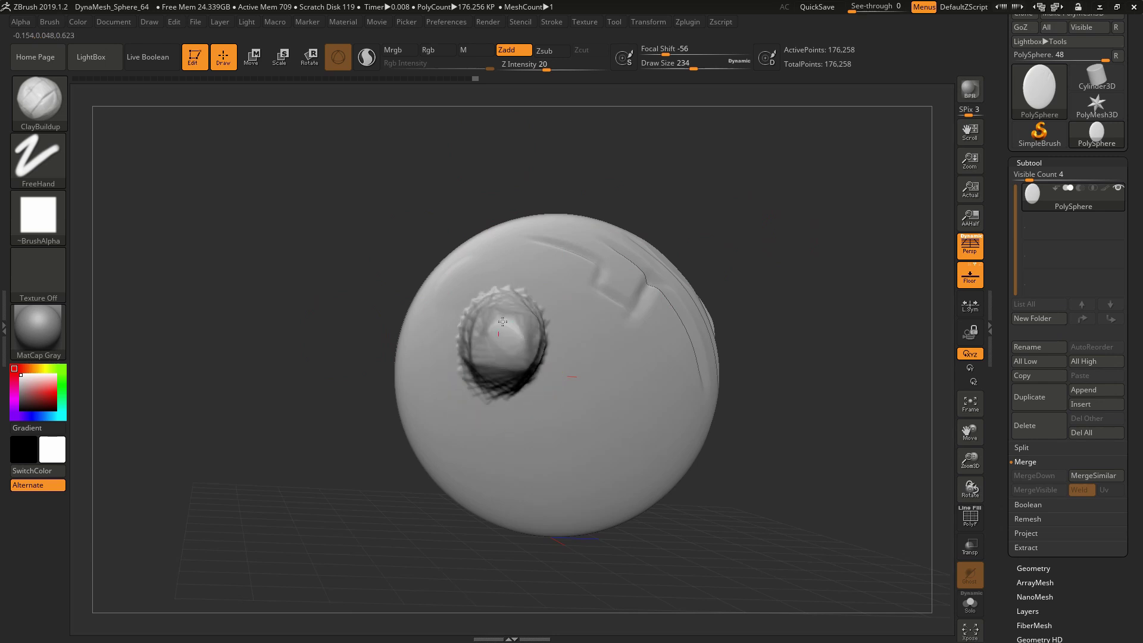
# Step: Compare the mound with the opposite side of the thin disc to see whether the stroke affected the back
pyautogui.moveTo(663, 205)
pyautogui.mouseDown()
pyautogui.moveTo(752, 226)
pyautogui.moveTo(703, 262)
pyautogui.mouseUp()
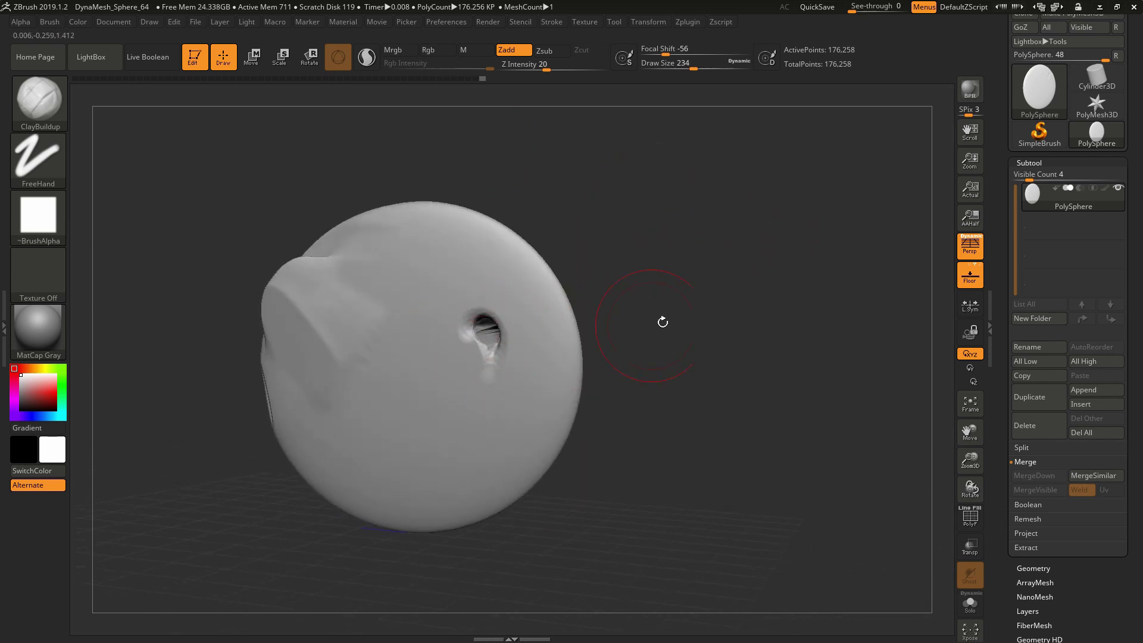
pyautogui.moveTo(714, 301); pyautogui.dragTo(738, 314)
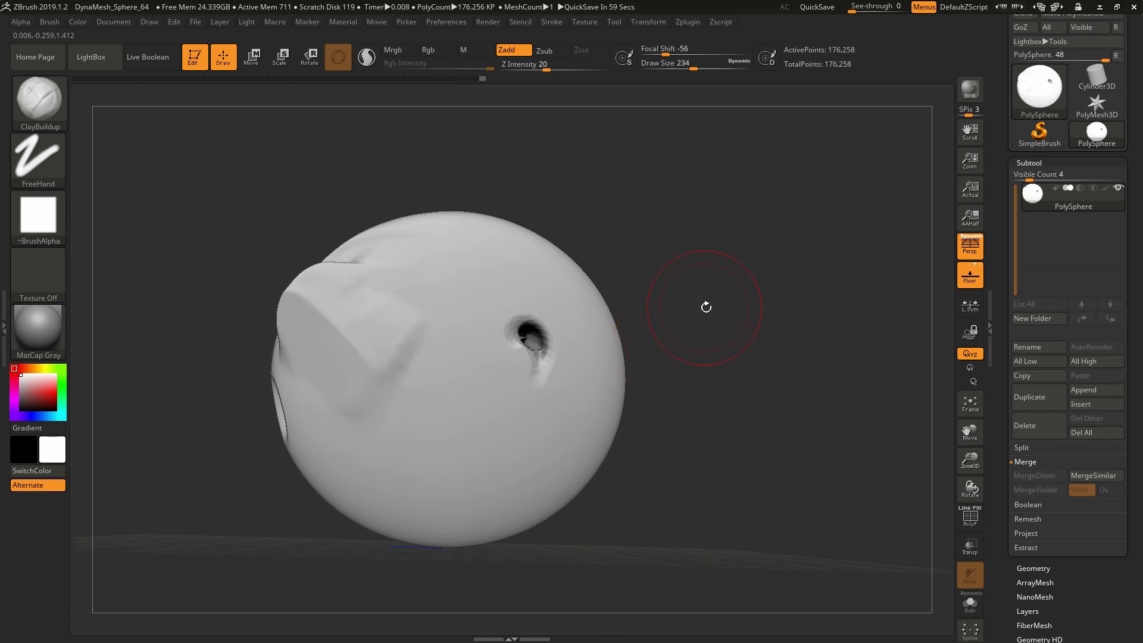
pyautogui.moveTo(706, 307); pyautogui.dragTo(712, 250)
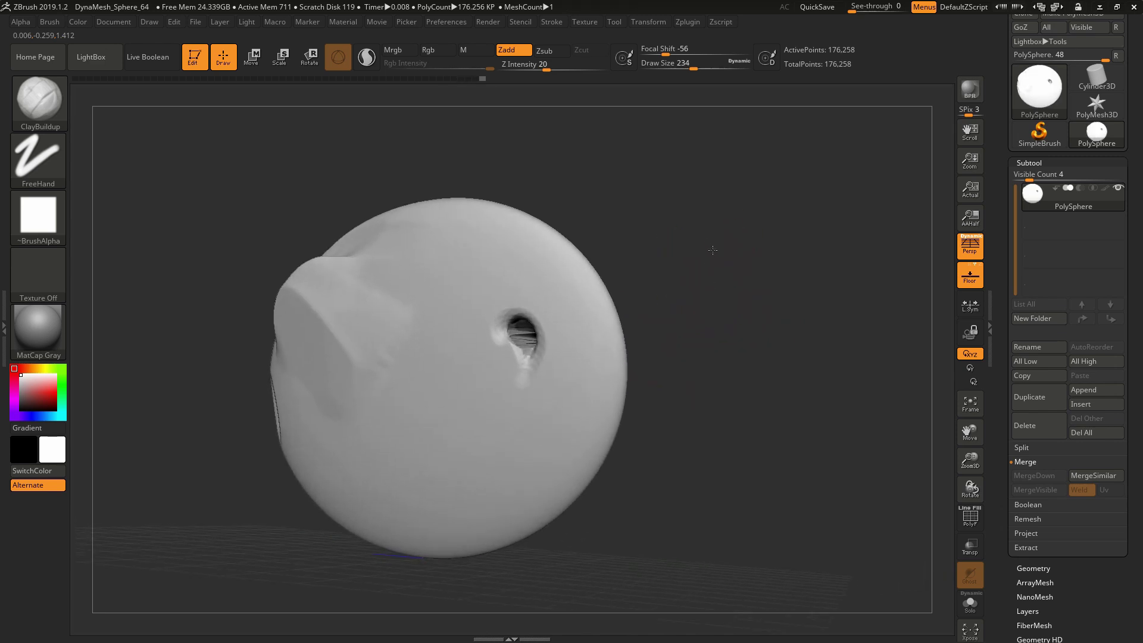
pyautogui.moveTo(778, 319); pyautogui.dragTo(684, 304)
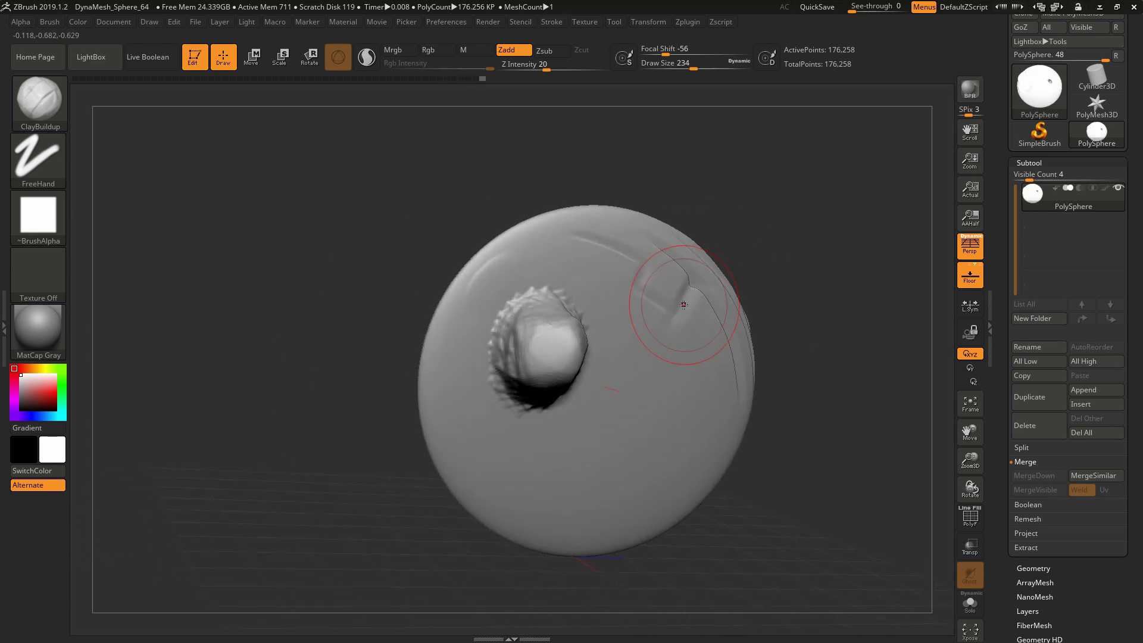
# Step: Undo the mound, raise the Draw Size to 338, and undo the test strokes on the disc
pyautogui.hotkey('ctrl', 'z')
pyautogui.press('space')
pyautogui.moveTo(567, 310)
pyautogui.mouseDown()
pyautogui.moveTo(554, 310)
pyautogui.moveTo(514, 361)
pyautogui.mouseUp()
pyautogui.moveTo(794, 352)
pyautogui.mouseDown()
pyautogui.moveTo(559, 362)
pyautogui.moveTo(816, 357)
pyautogui.mouseUp()
pyautogui.hotkey('ctrl', 'z')
pyautogui.press('space')
pyautogui.moveTo(568, 333)
pyautogui.mouseDown()
pyautogui.moveTo(593, 333)
pyautogui.moveTo(543, 342)
pyautogui.moveTo(516, 364)
pyautogui.mouseUp()
pyautogui.moveTo(349, 444); pyautogui.dragTo(506, 434)
pyautogui.hotkey('ctrl', 'z')
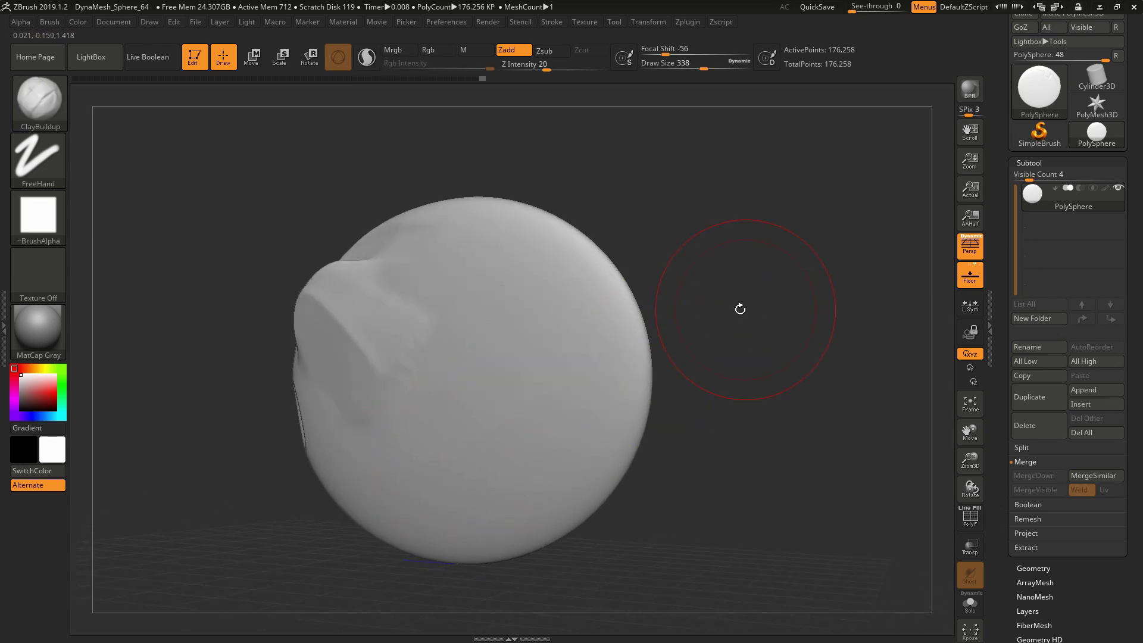
pyautogui.moveTo(740, 309); pyautogui.dragTo(597, 291)
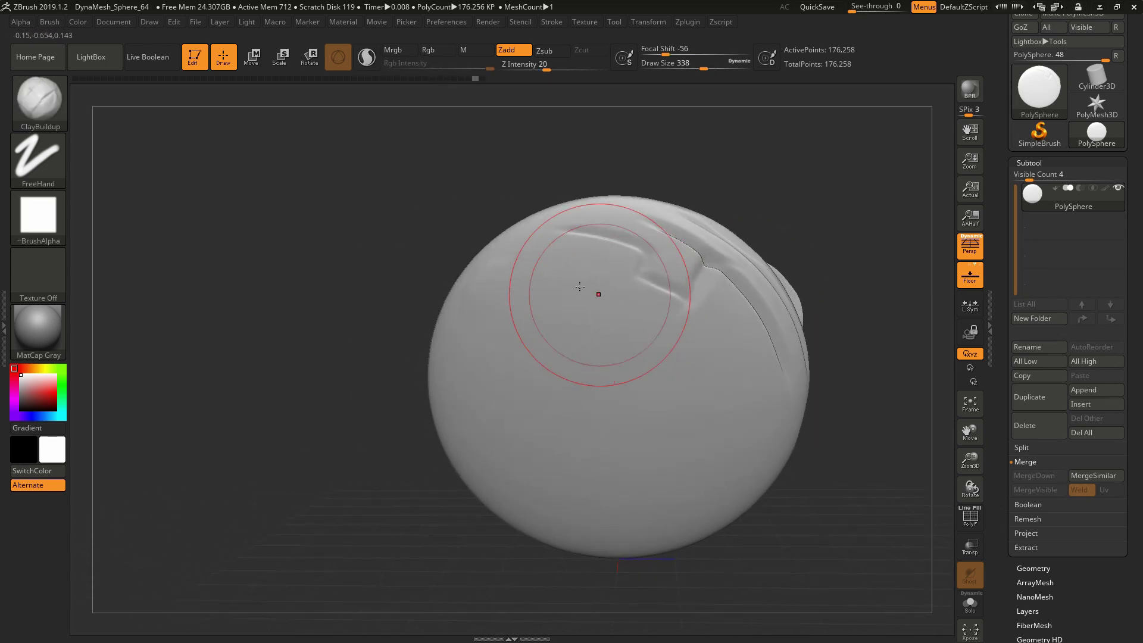
# Step: Turn on BackfaceMask in the ClayBuildup brush's Auto Masking options
pyautogui.click(55, 24)
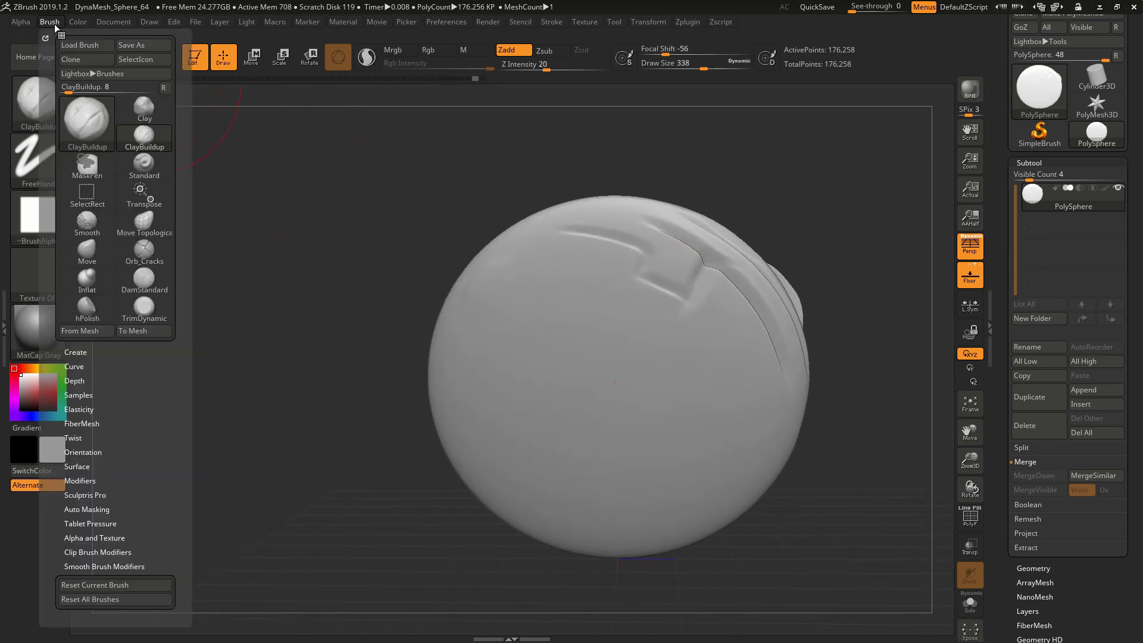
pyautogui.click(103, 508)
pyautogui.scroll(-5, 128, 492)
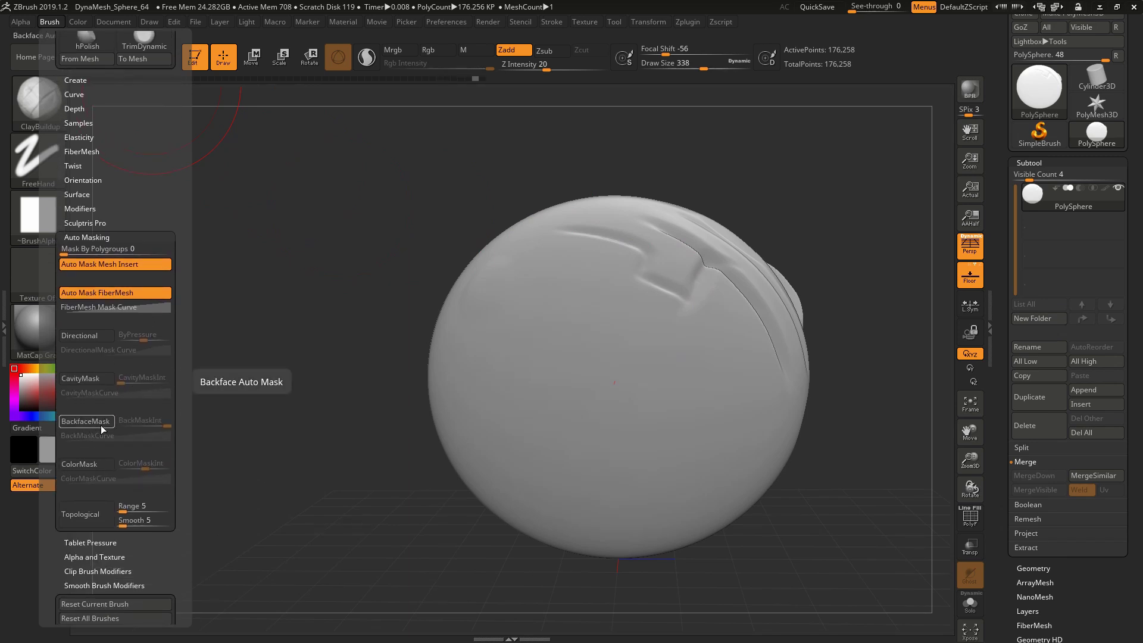
pyautogui.click(94, 422)
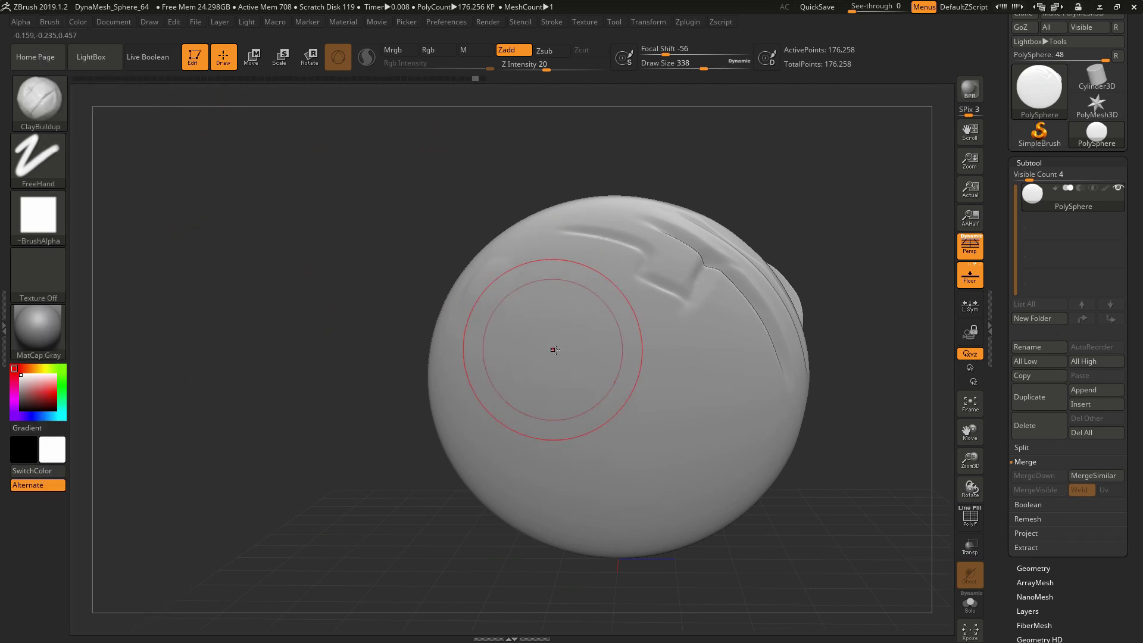
# Step: Build a large mound on the disc's face with backface masking active and inspect the opposite side
pyautogui.moveTo(548, 357)
pyautogui.mouseDown()
pyautogui.moveTo(573, 364)
pyautogui.moveTo(562, 373)
pyautogui.mouseUp()
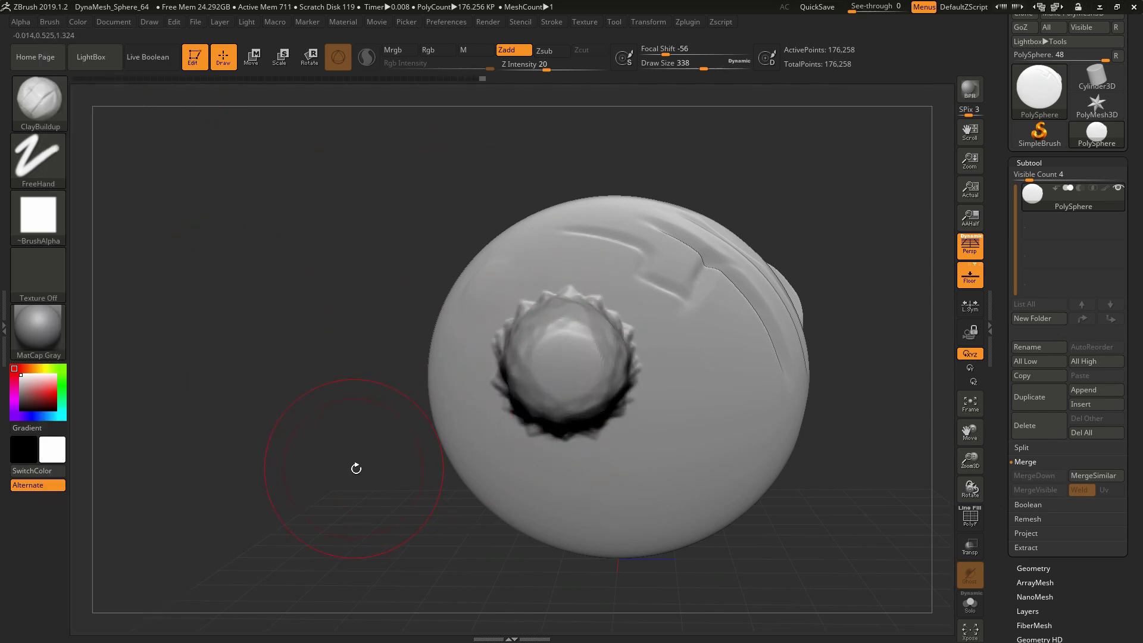
pyautogui.moveTo(355, 467); pyautogui.dragTo(463, 472)
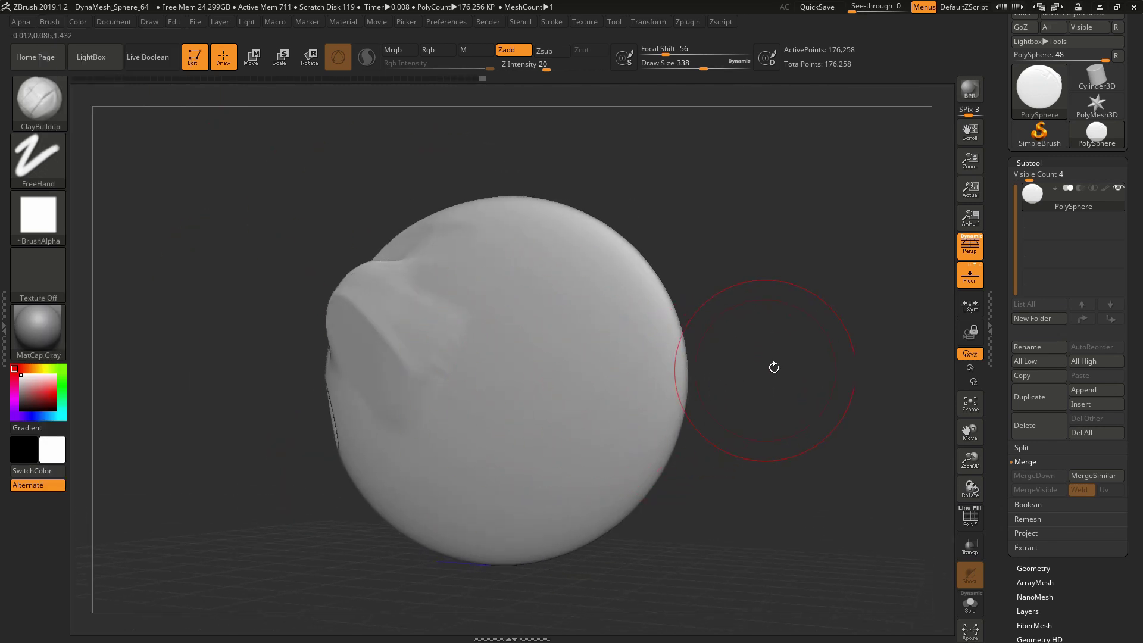
pyautogui.moveTo(773, 367); pyautogui.dragTo(595, 345)
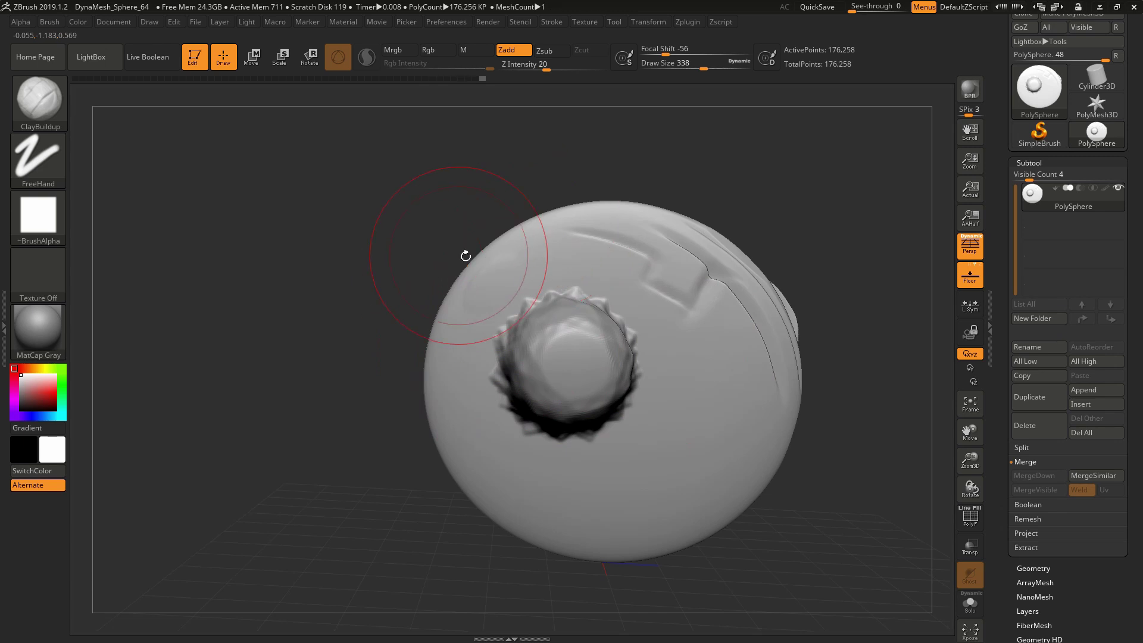
# Step: Set the Draw Size to 207 and review the brush's Auto Masking options
pyautogui.press('space')
pyautogui.moveTo(561, 245); pyautogui.dragTo(546, 246)
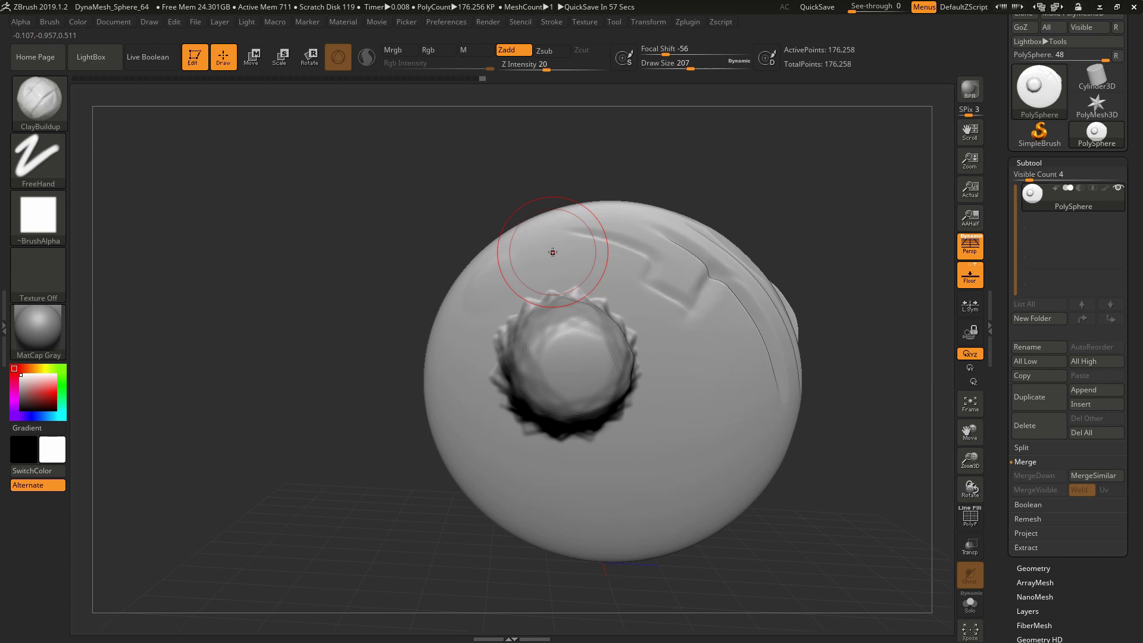
pyautogui.click(50, 22)
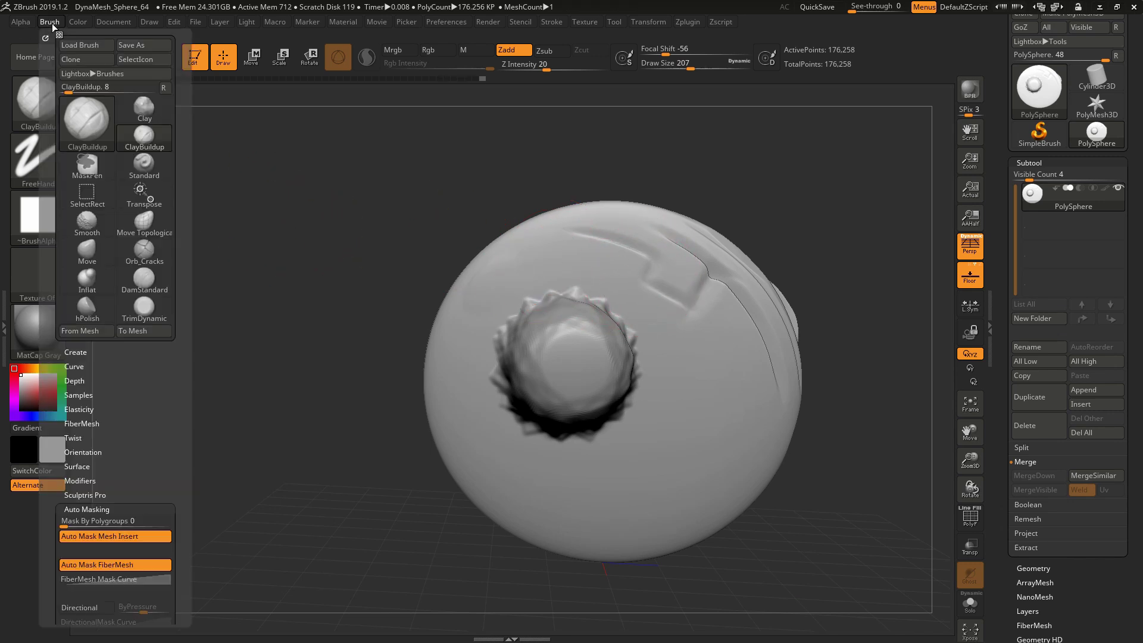
pyautogui.moveTo(172, 458); pyautogui.dragTo(171, 324)
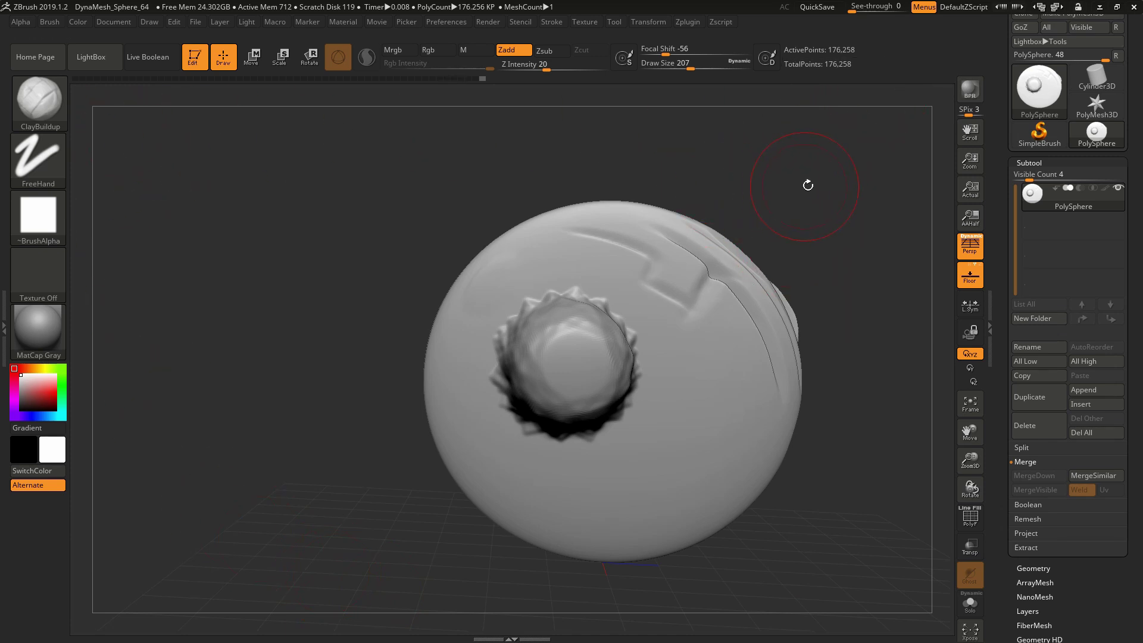
# Step: Undo the large mound on the disc's face
pyautogui.hotkey('ctrl', 'z')
pyautogui.hotkey('ctrl', 'z')
pyautogui.hotkey('ctrl', 'z')
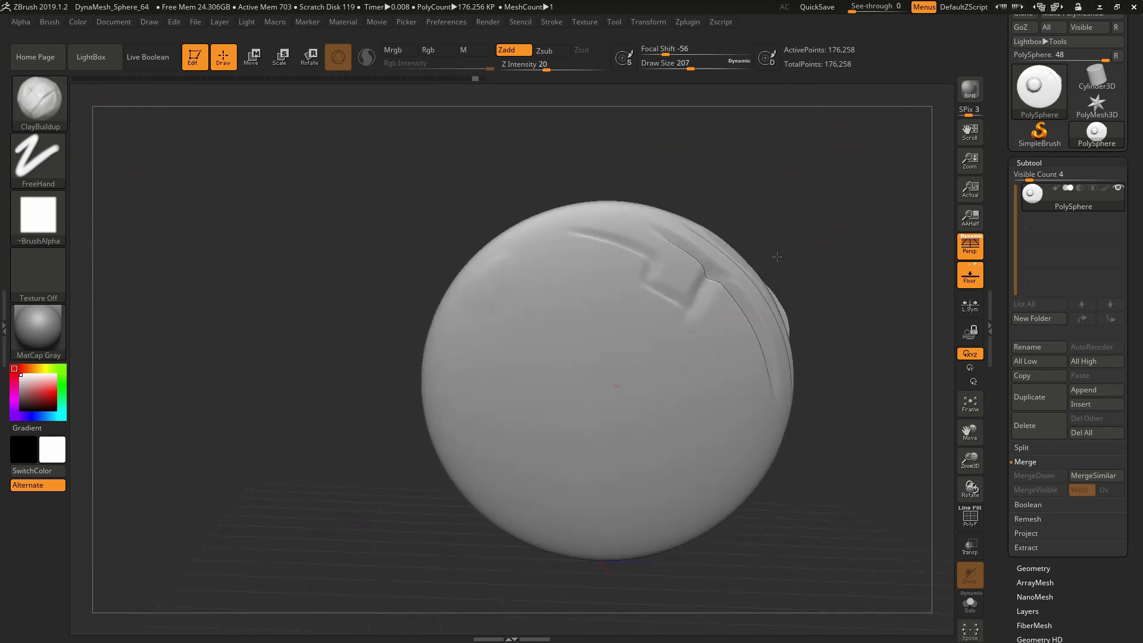
pyautogui.hotkey('ctrl', 'z')
pyautogui.moveTo(783, 219); pyautogui.dragTo(714, 280)
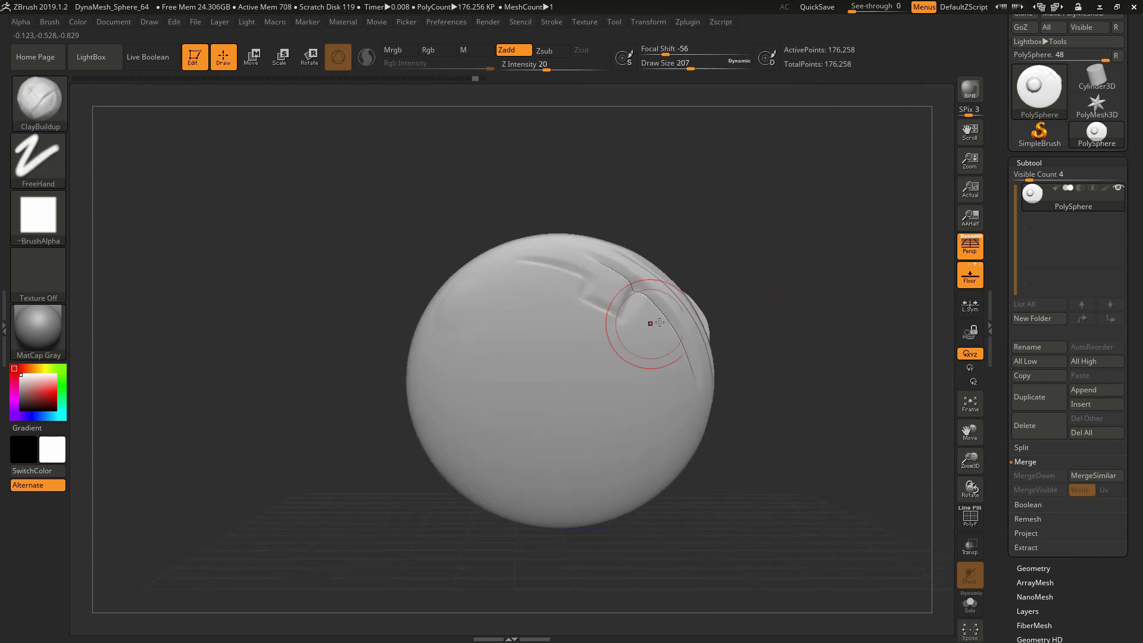